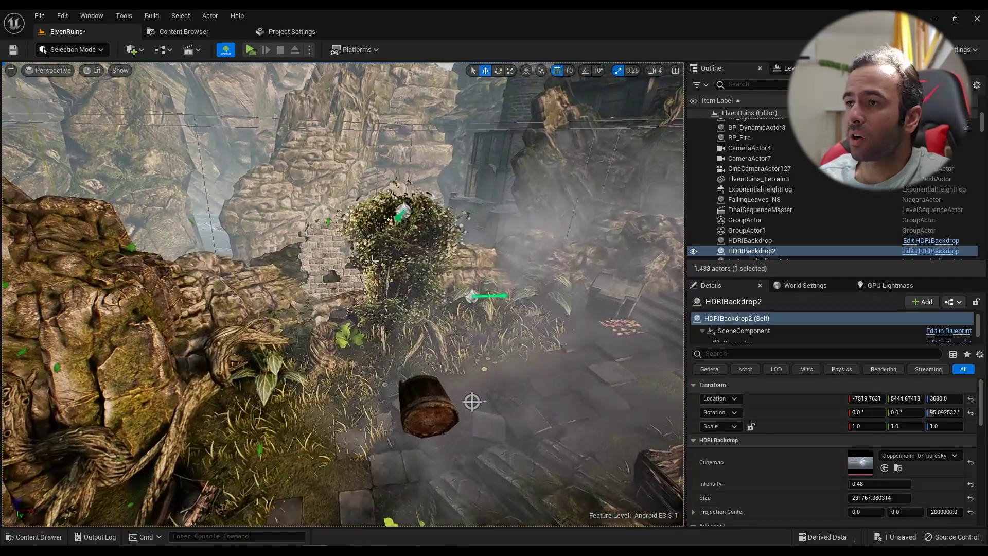
Step: Select the FallingLeaves_NS effect above the bush in the ElvenRuins level
left_click(373, 259)
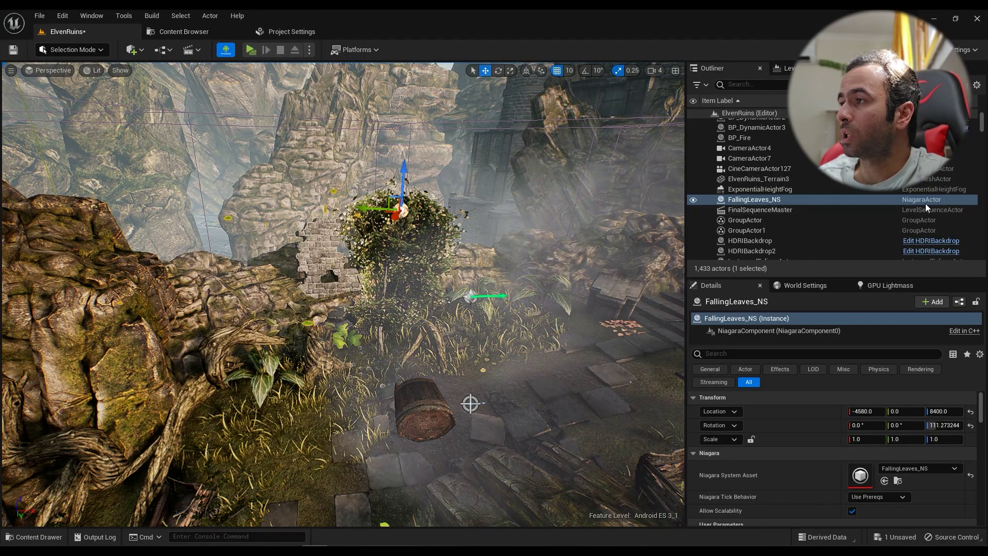
Step: Edit the FallingLeaves_NS system and show its Mesh Renderer settings
right_click(750, 200)
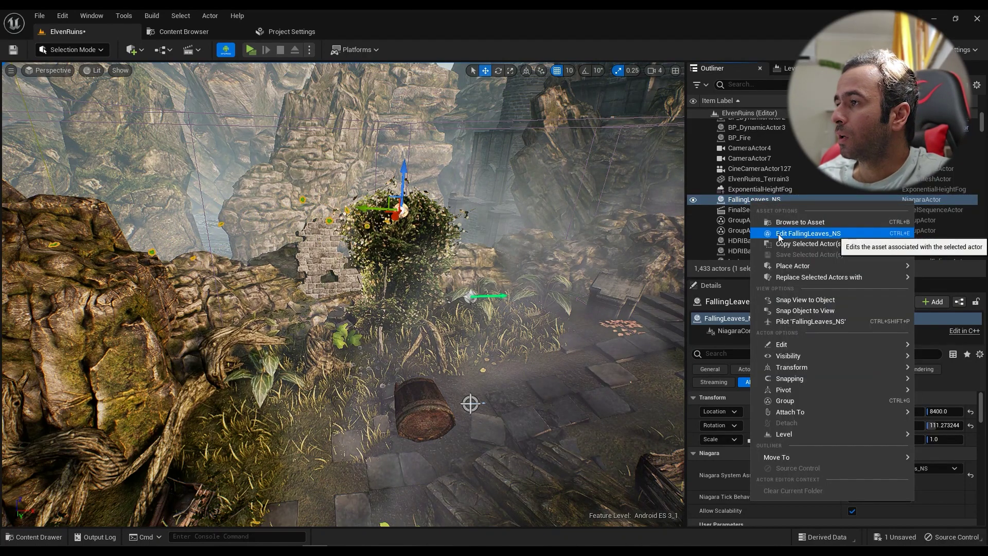
left_click(780, 234)
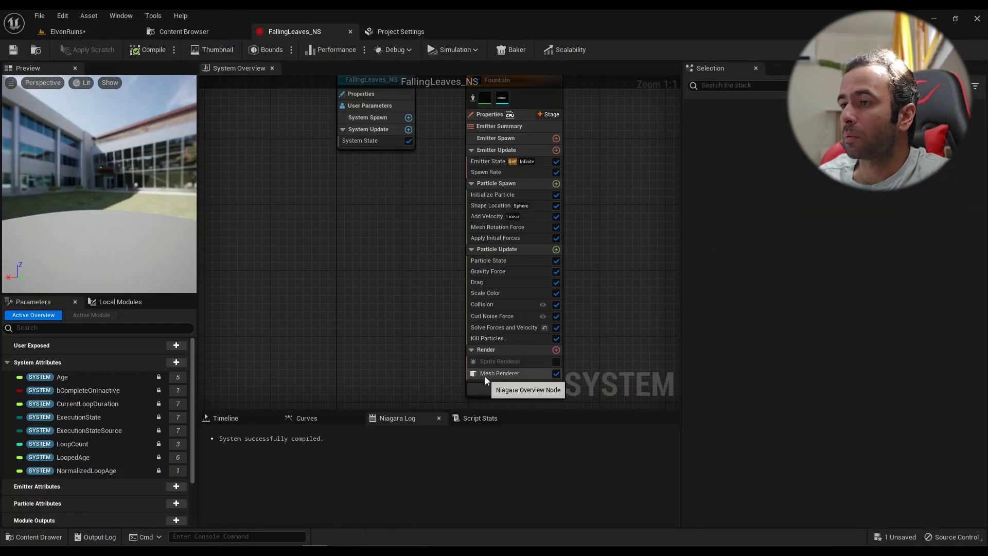
left_click(499, 373)
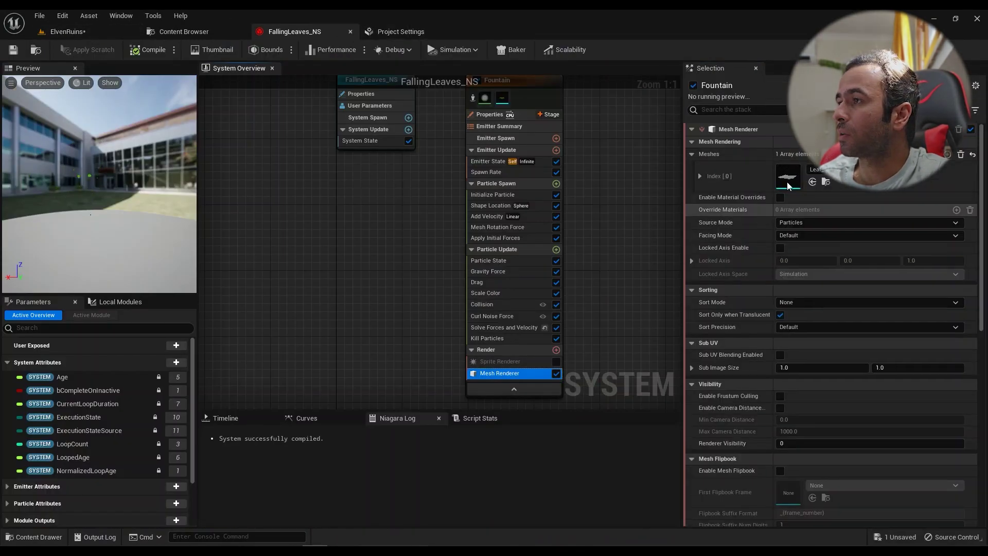
Step: Open the Leaf_SM leaf mesh and bring its M_Leaves material graph into view
double_click(788, 180)
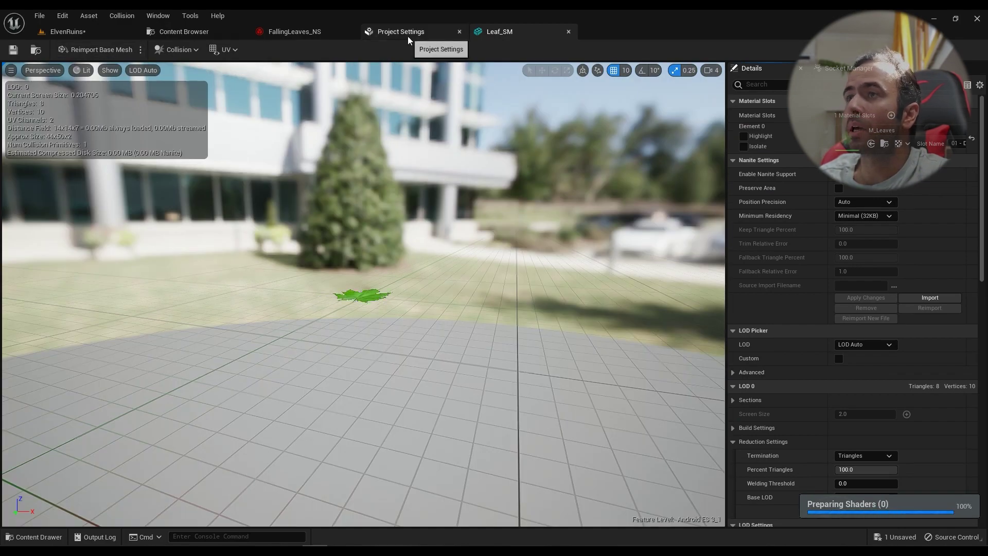
left_click(301, 31)
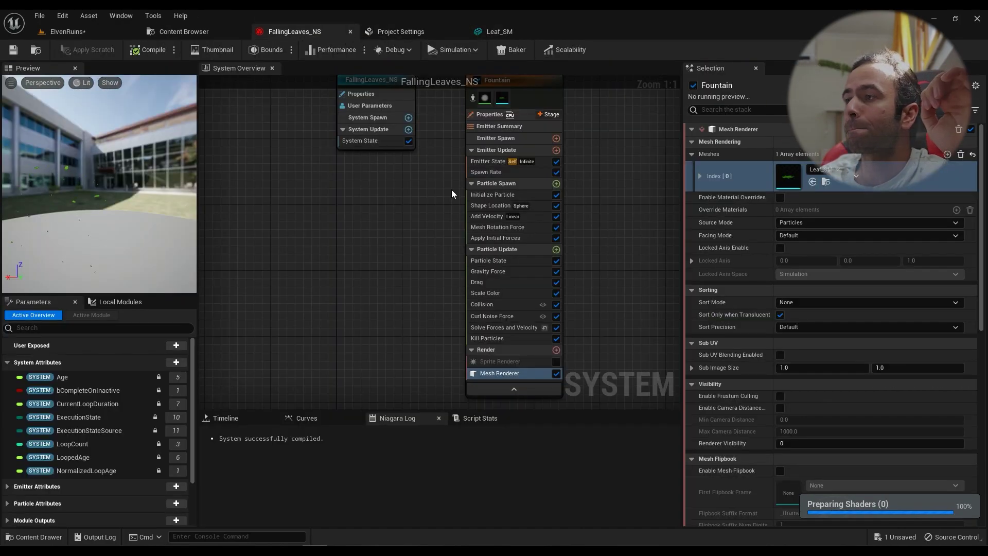
left_click(493, 32)
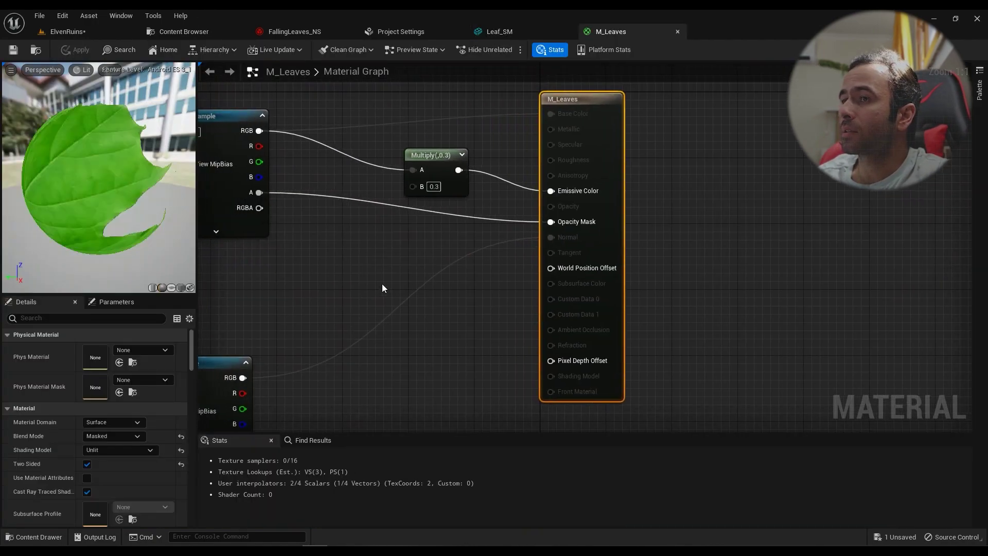
right_click_drag(382, 283, 636, 172)
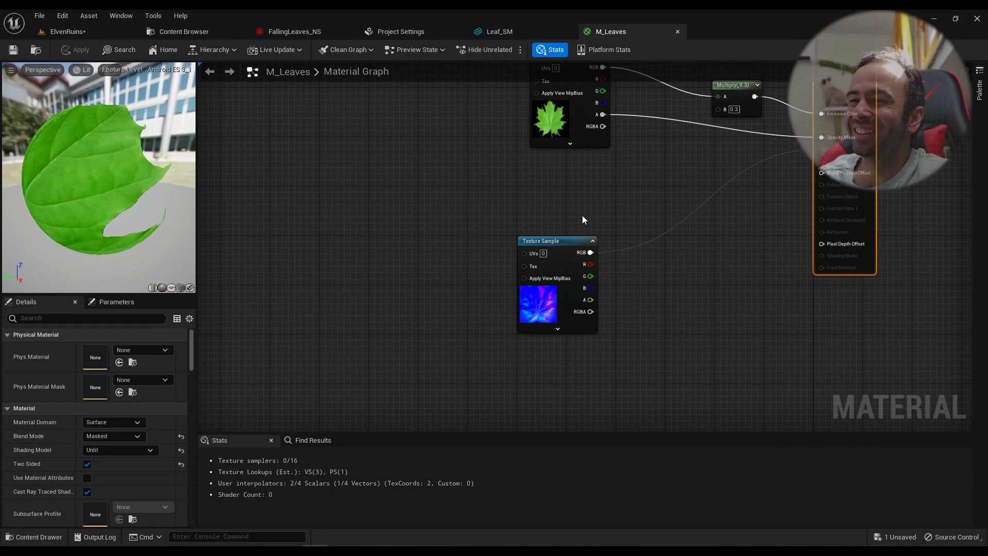
scroll(598, 217, "down", 1)
right_click_drag(598, 217, 526, 230)
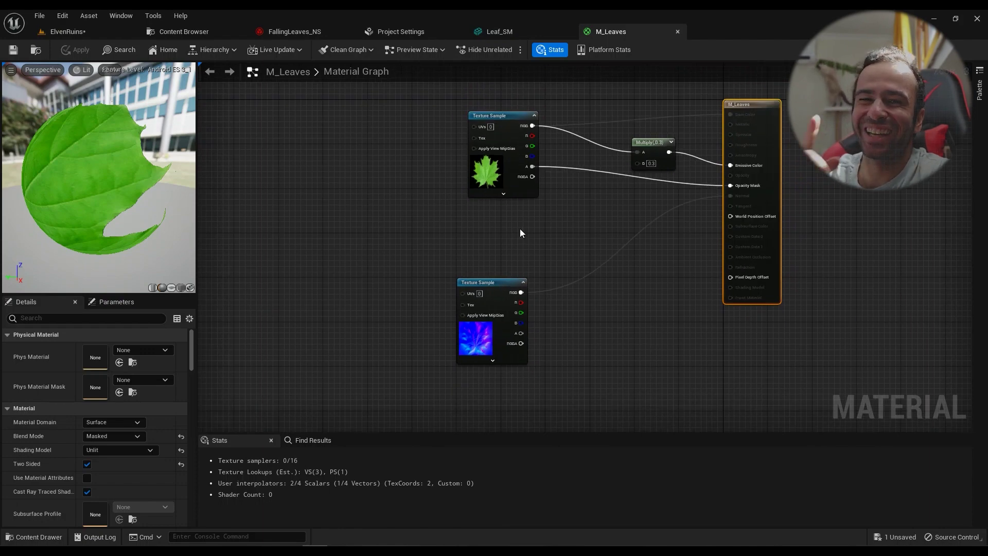
right_click_drag(470, 251, 481, 246)
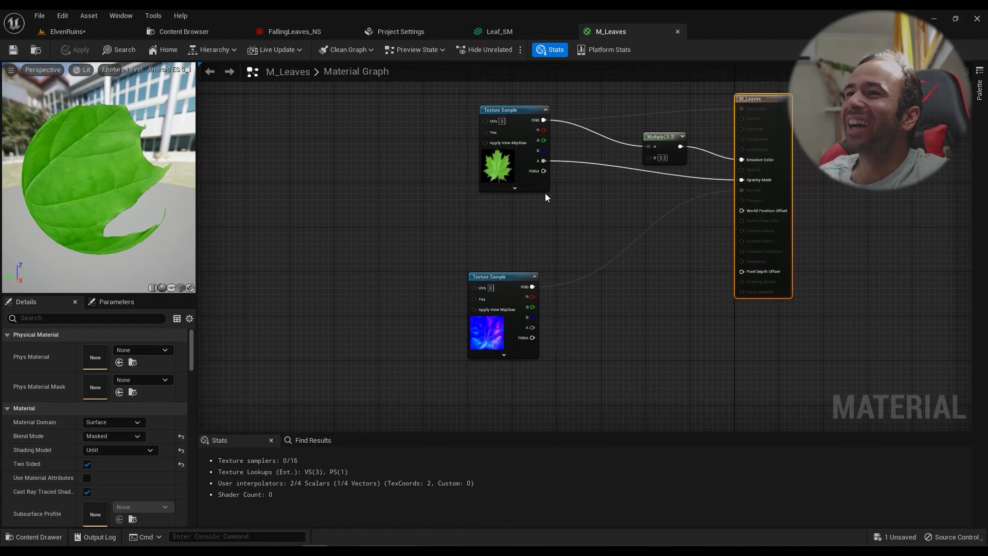
left_click(498, 167)
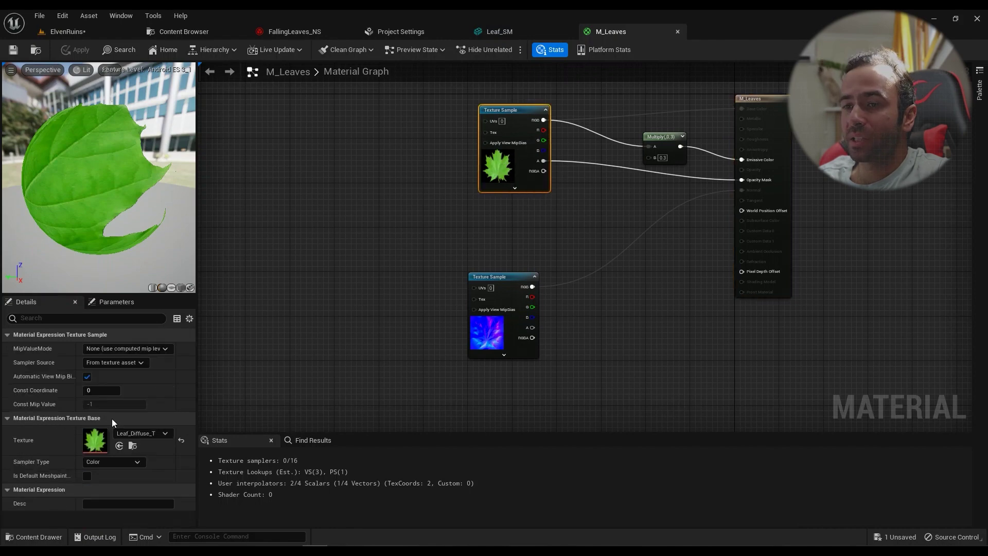
left_click(130, 443)
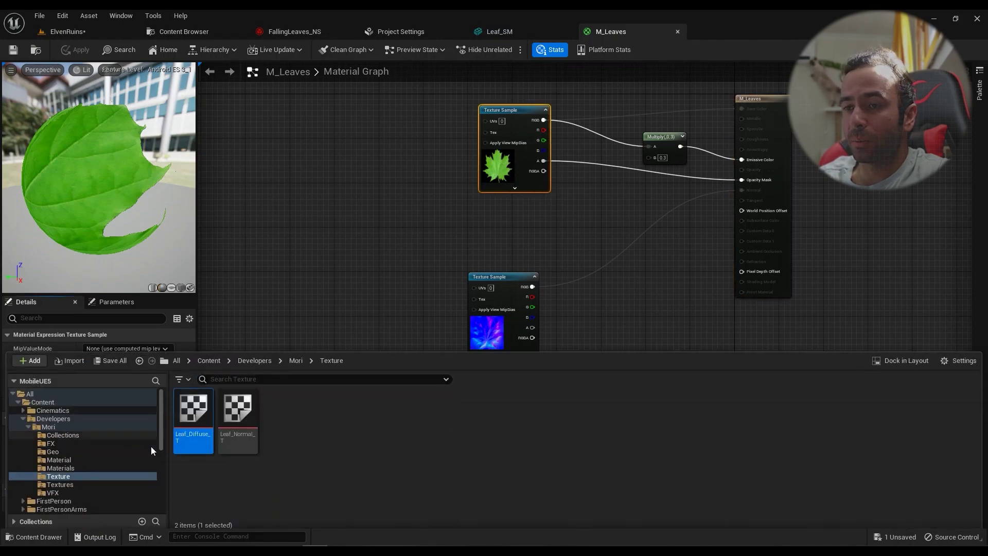
double_click(193, 409)
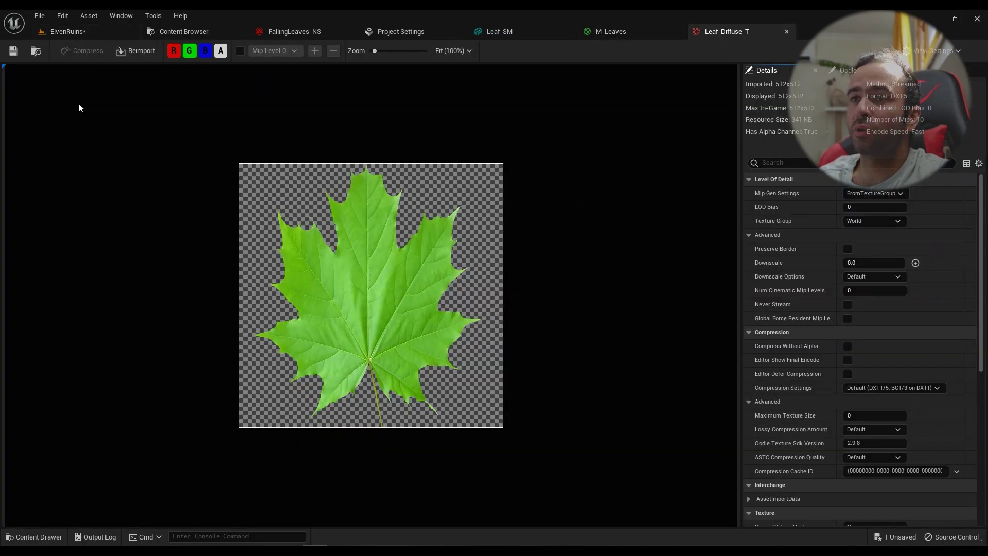
left_click(34, 537)
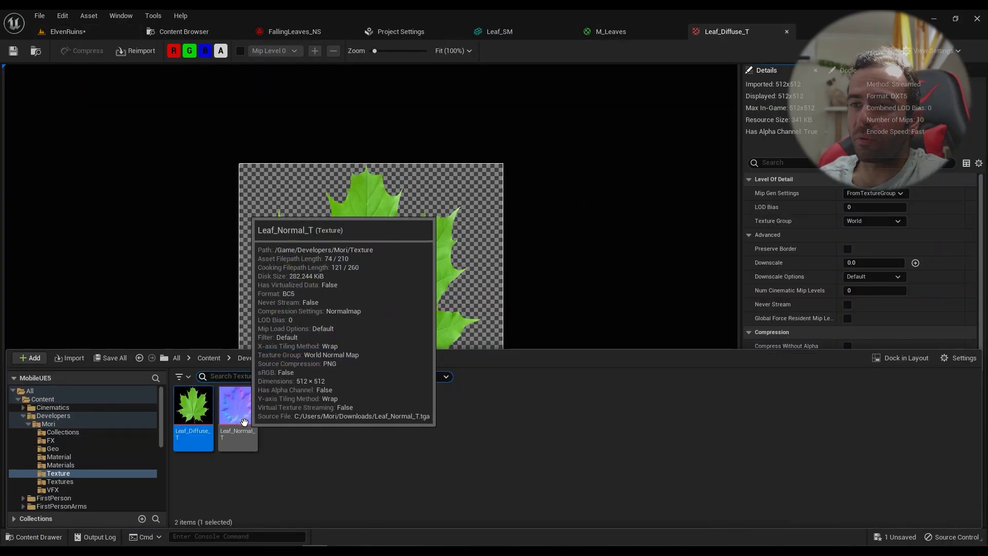
double_click(238, 409)
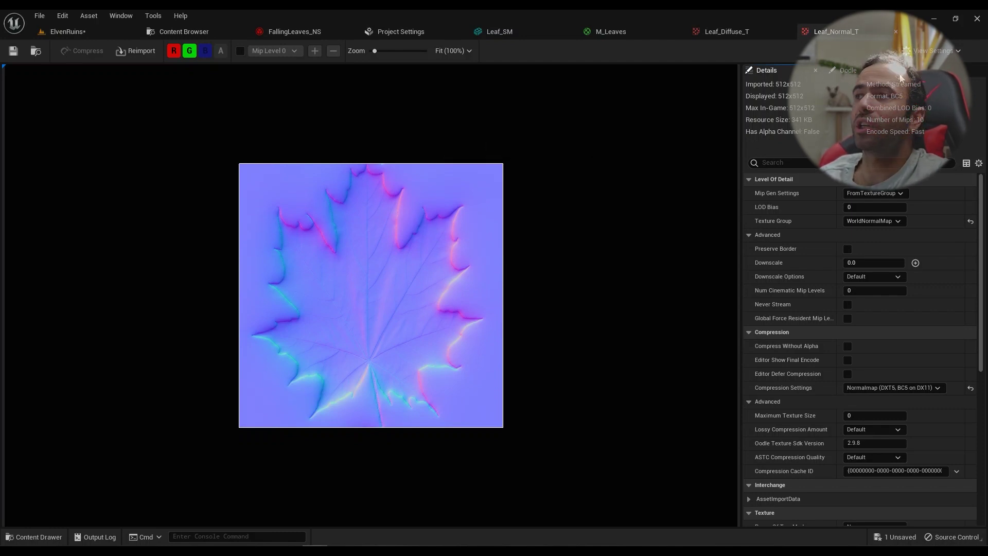
left_click(896, 32)
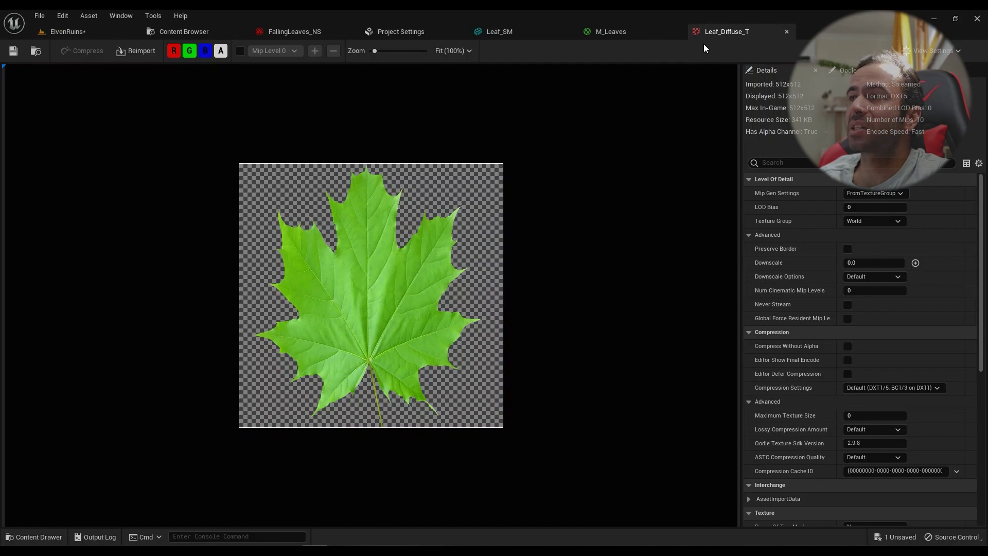
left_click(786, 32)
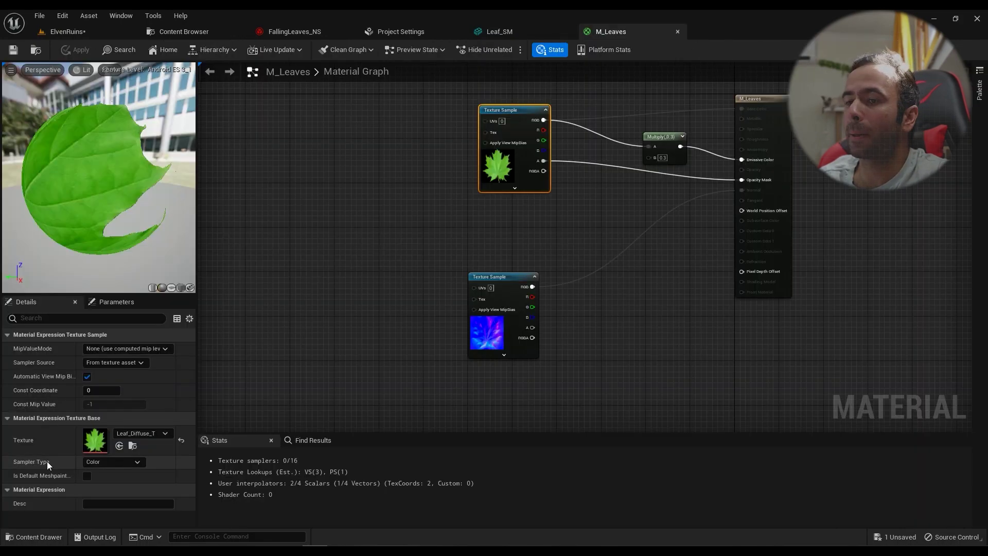
Step: Locate M_Leaves in the Content Drawer, then fly the ElvenRuins camera down over the rocks
left_click(35, 50)
right_click(250, 416)
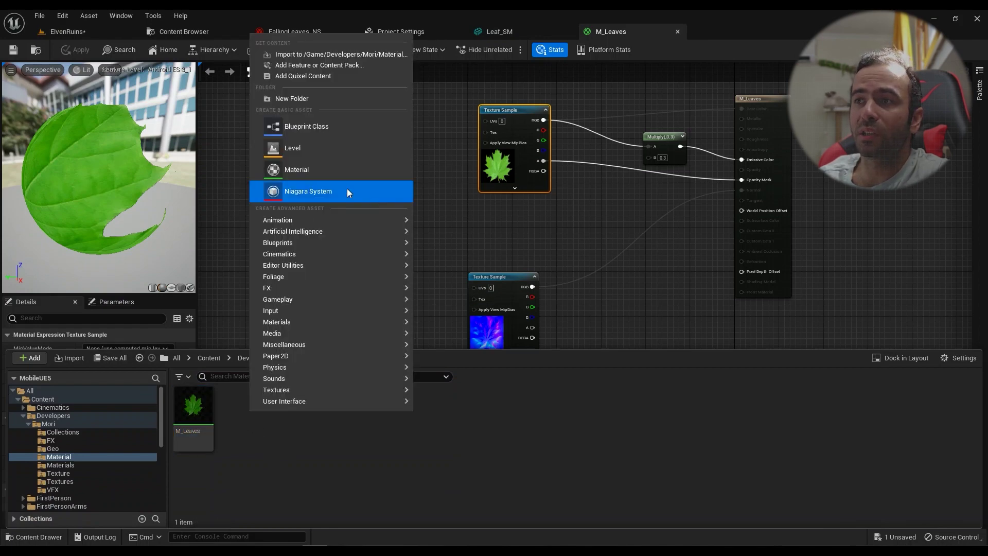
left_click(273, 454)
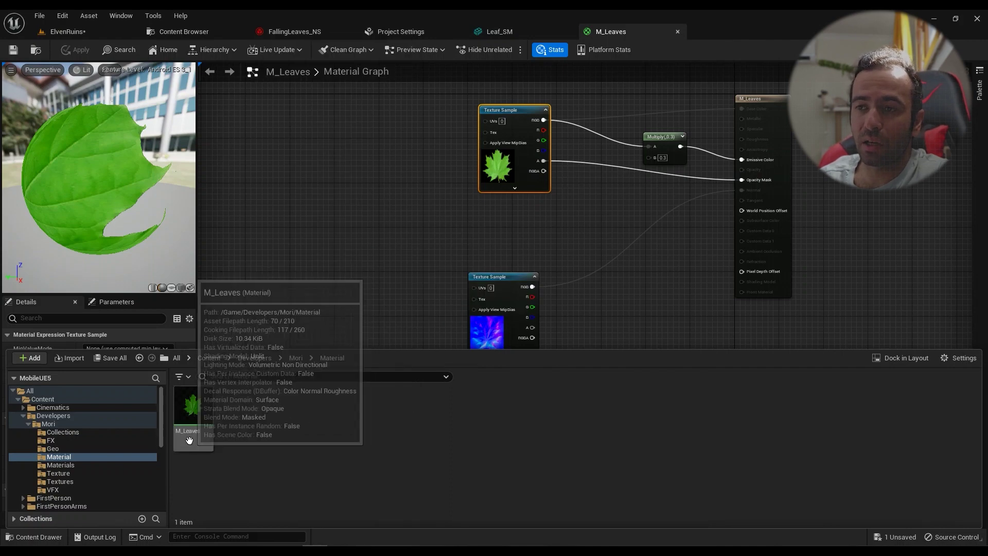
left_click(197, 413)
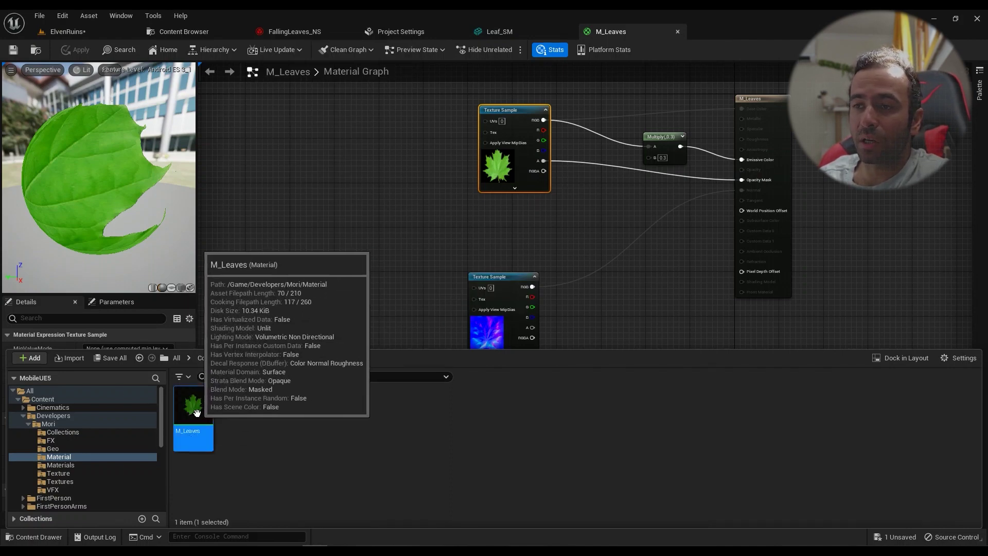
right_click_drag(273, 298, 216, 273)
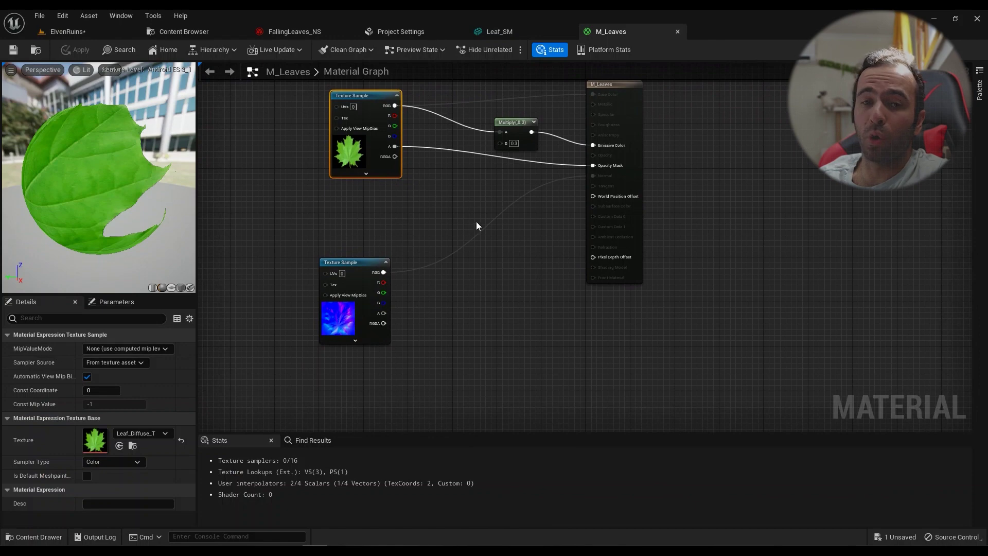
left_click(640, 138)
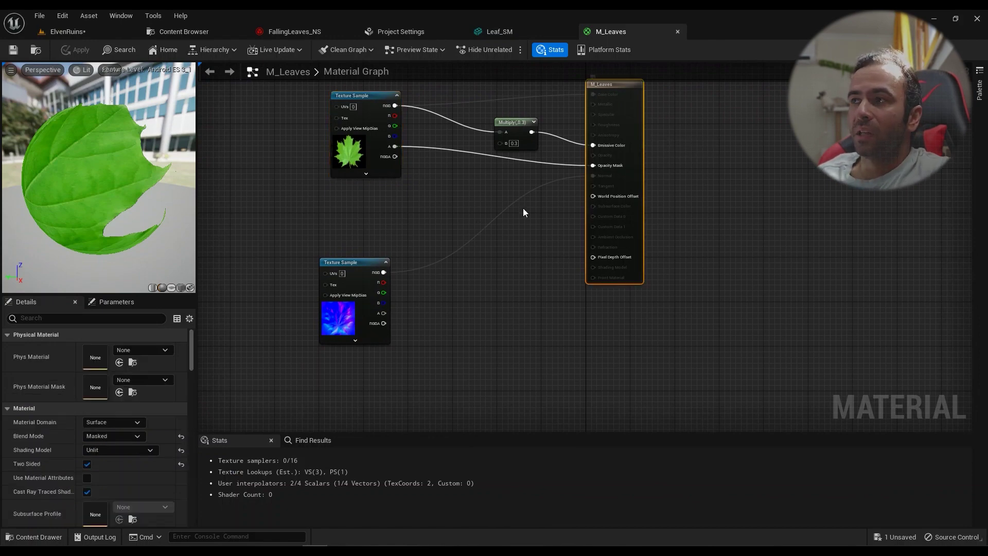
key("Home")
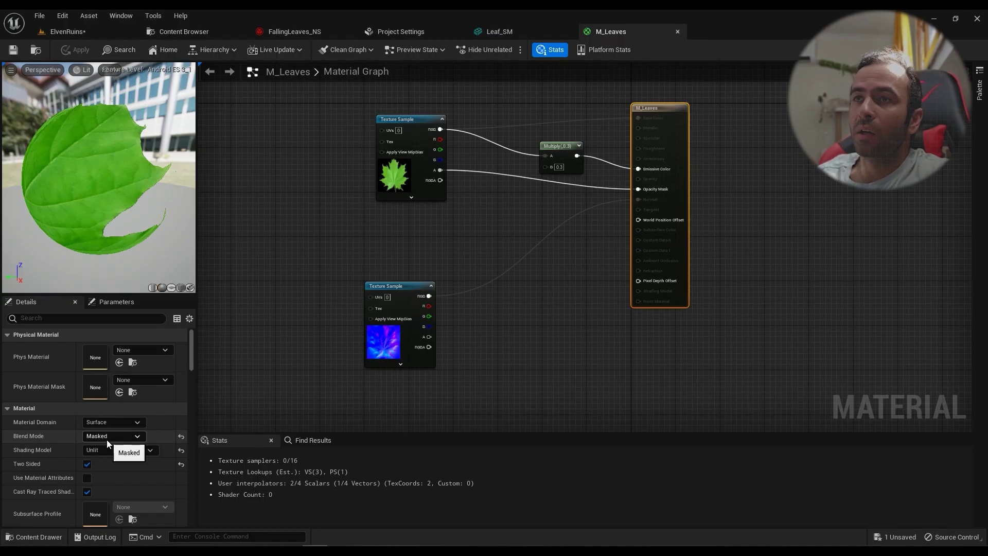
left_click(65, 32)
right_click_drag(343, 294, 346, 354)
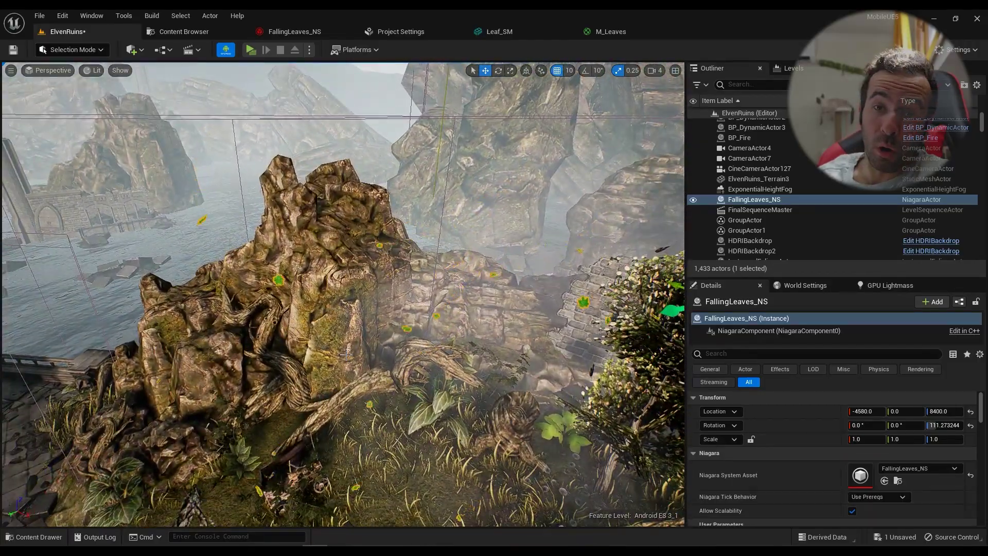
Step: Check the M_Leaves shading model options, keeping it Unlit
left_click(611, 32)
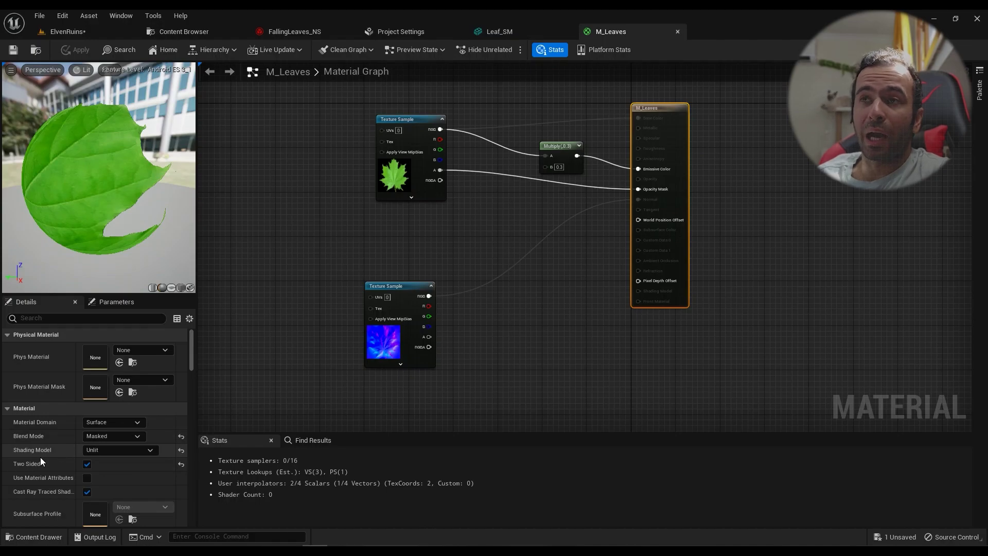
left_click(75, 30)
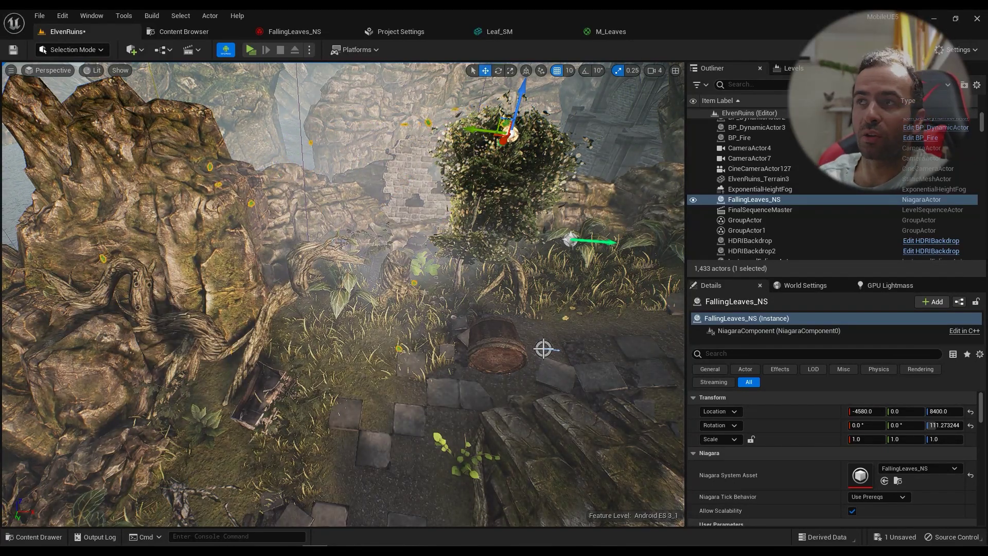
left_click(611, 32)
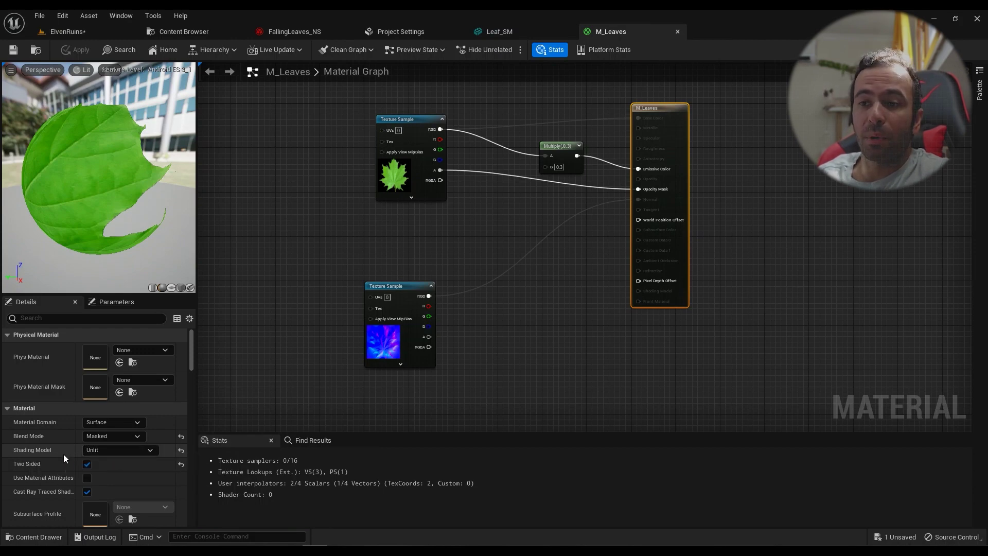
left_click(113, 451)
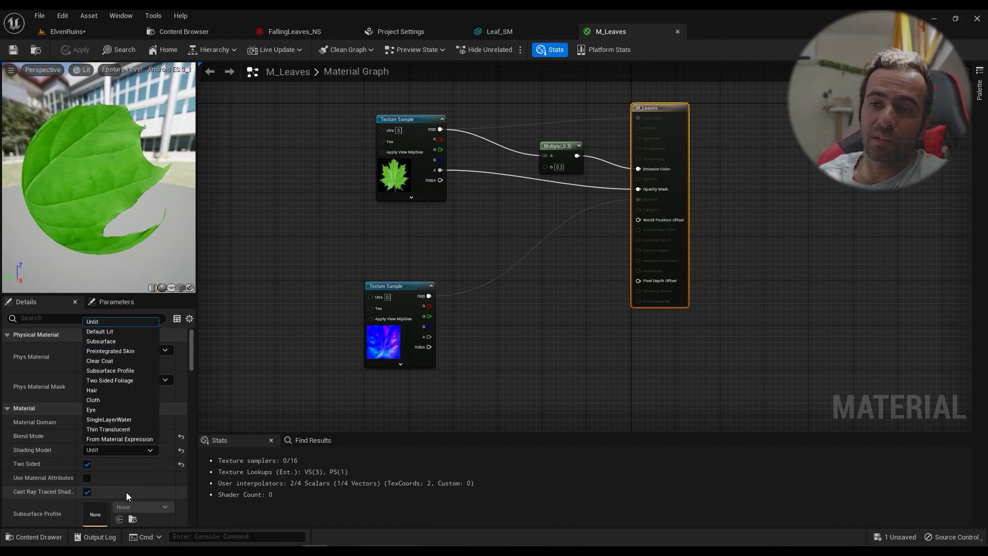
left_click(137, 474)
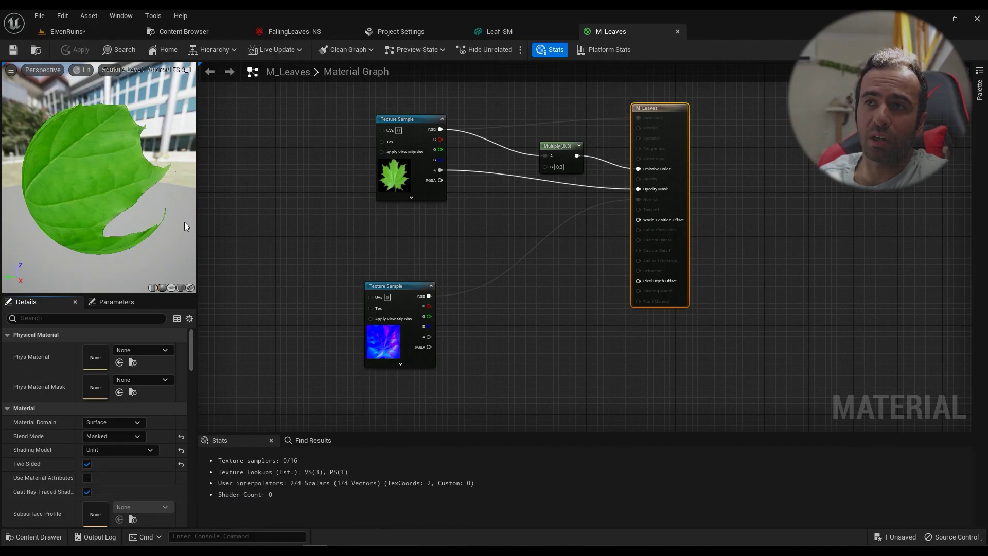
Step: Frame the FallingLeaves_NS effect in the level, then return to the M_Leaves graph
left_click(67, 31)
key("f")
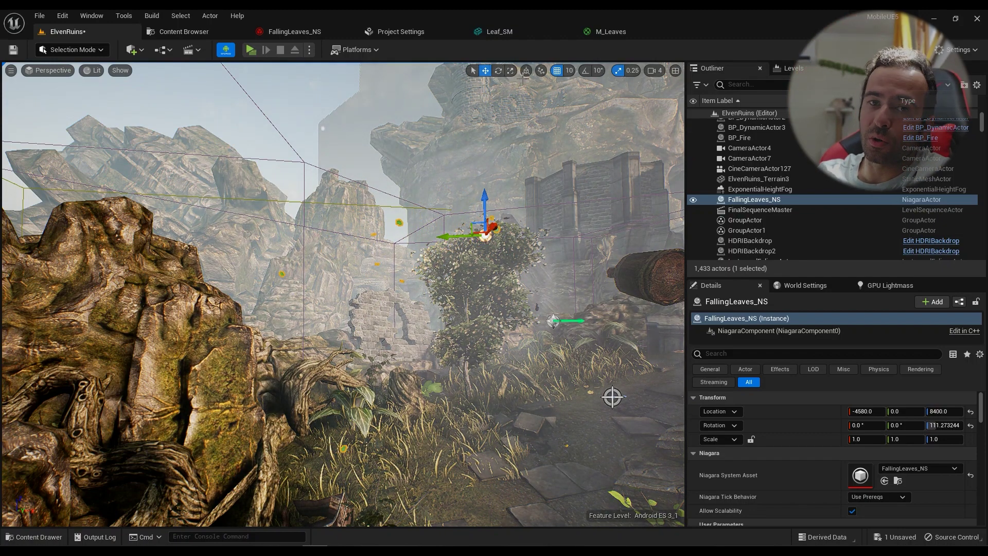
left_click(625, 32)
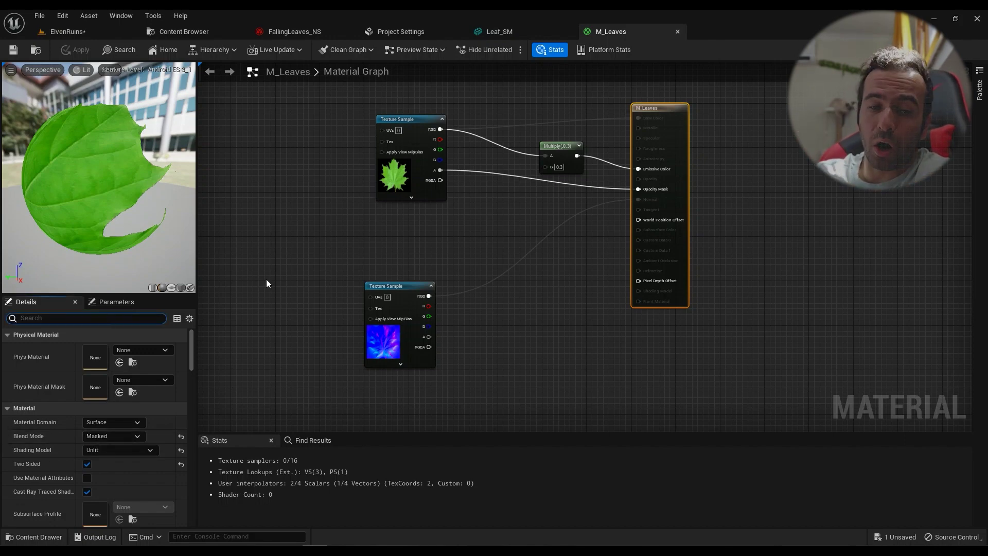
Step: Enable Dither Opacity Mask via a 'dith' search and keep Blend Mode as Masked
type("th")
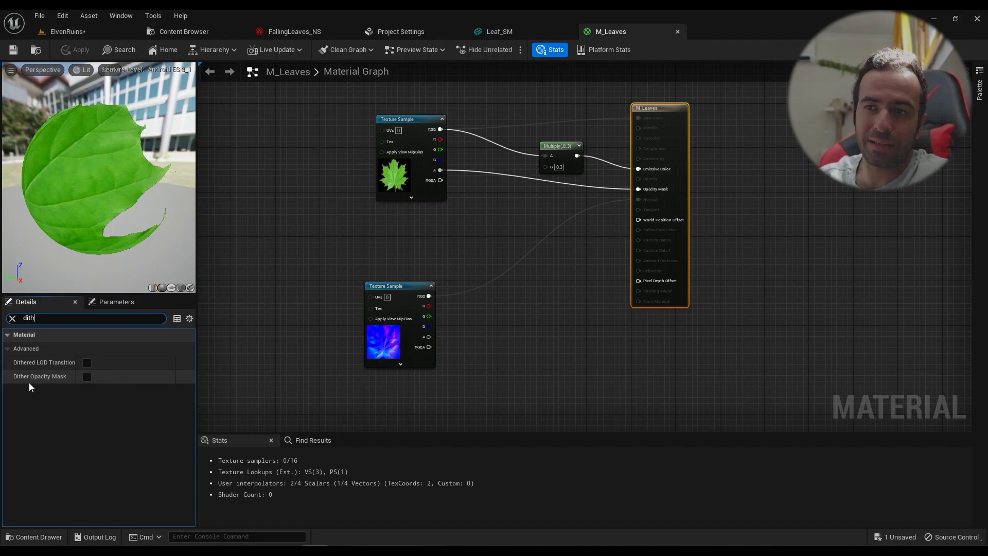
left_click(87, 376)
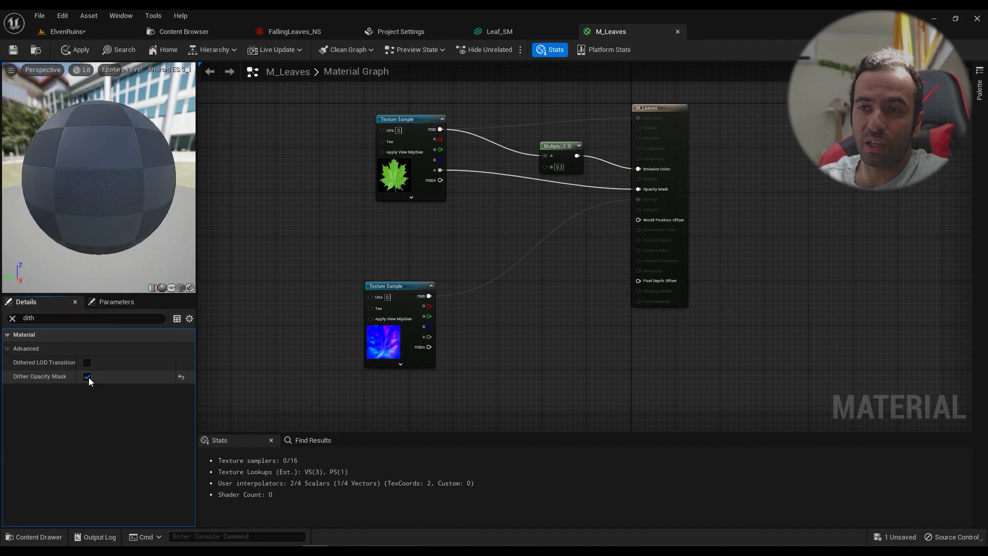
left_click(12, 318)
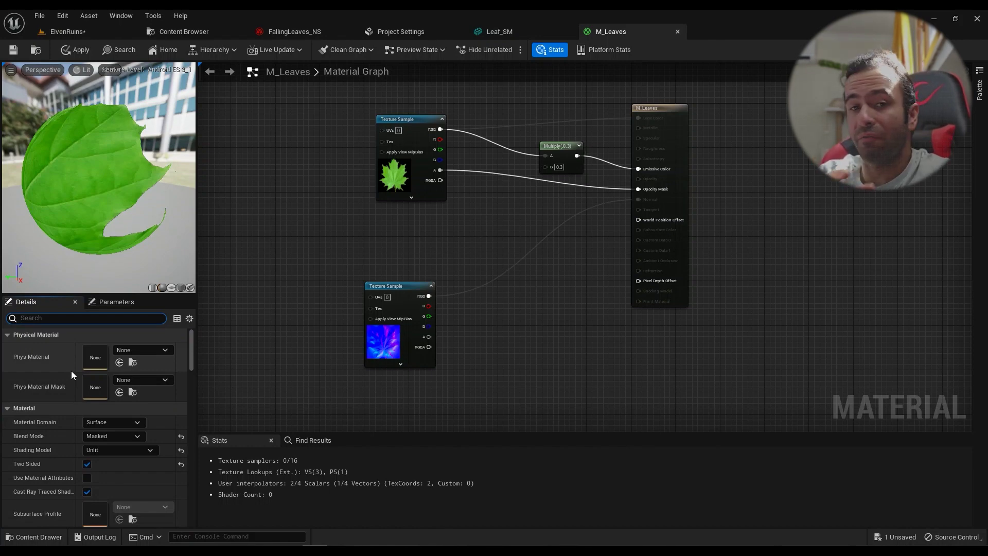
left_click(108, 437)
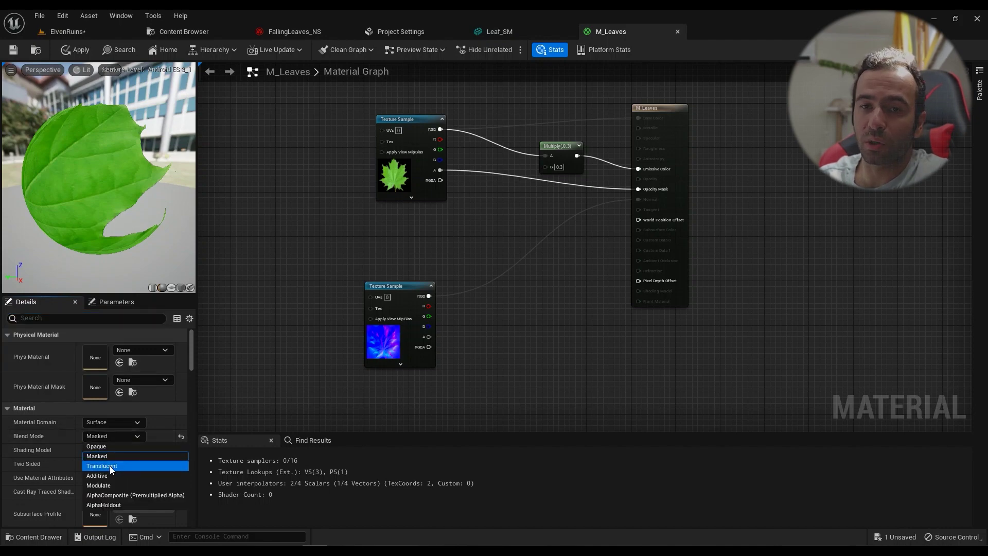
left_click(122, 456)
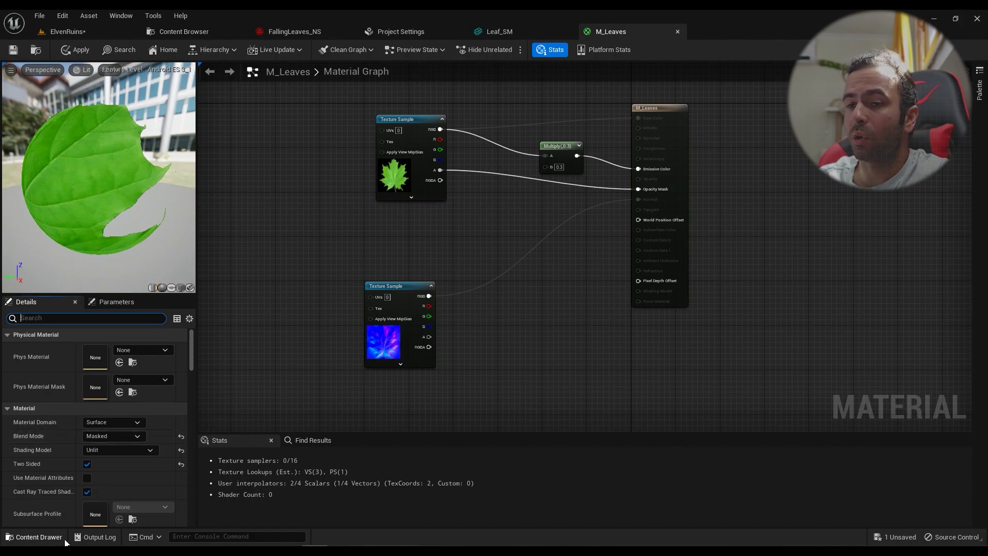
Step: Add and then delete an extra Leaf_Diffuse_T texture sample, and nudge the Multiply node
left_click_drag(410, 177, 404, 177)
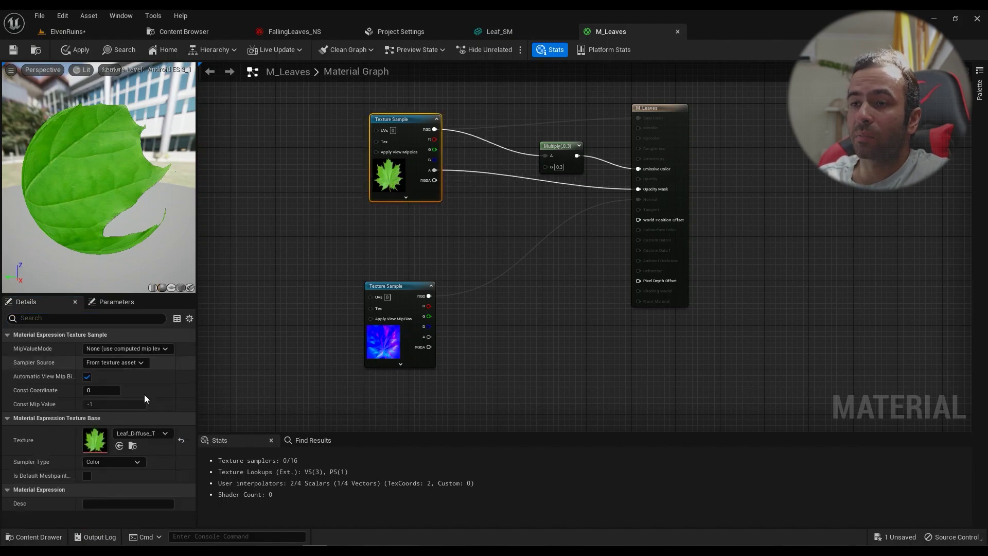
left_click(132, 445)
left_click_drag(196, 412, 310, 213)
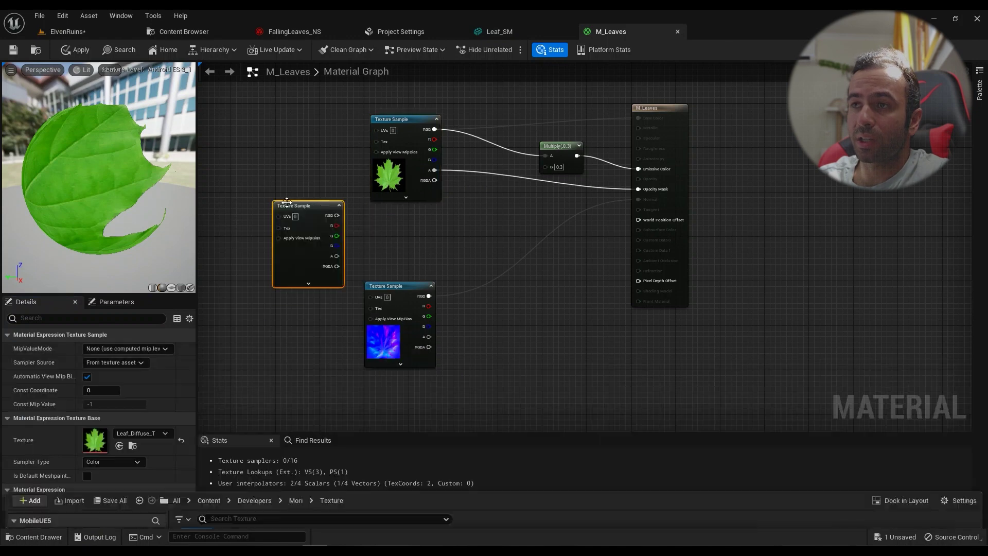
key("Delete")
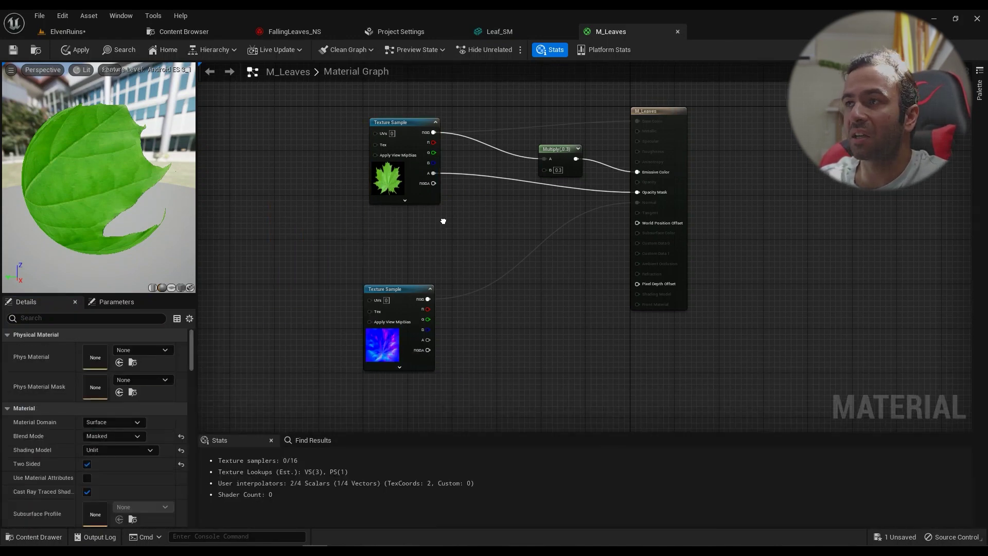
right_click_drag(574, 156, 515, 209)
left_click_drag(515, 209, 519, 199)
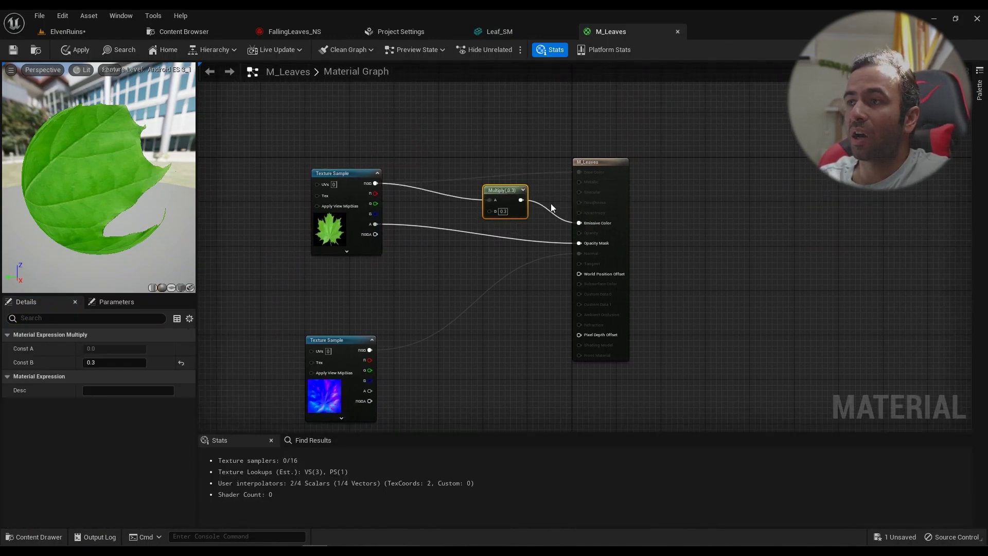
Step: Review the material settings and leaf normal texture, confirming Blend Mode stays Masked
left_click(619, 204)
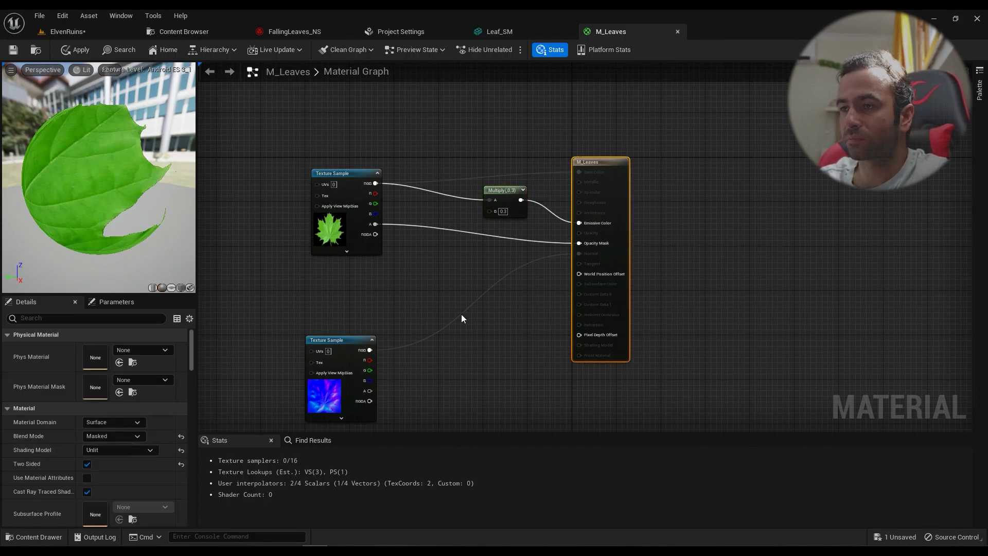
right_click_drag(538, 295, 549, 272)
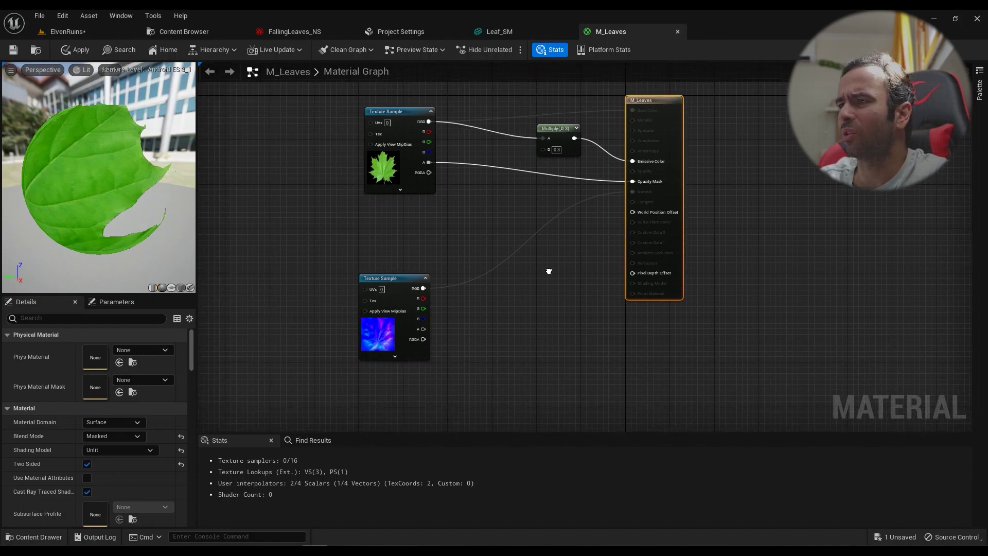
left_click(424, 324)
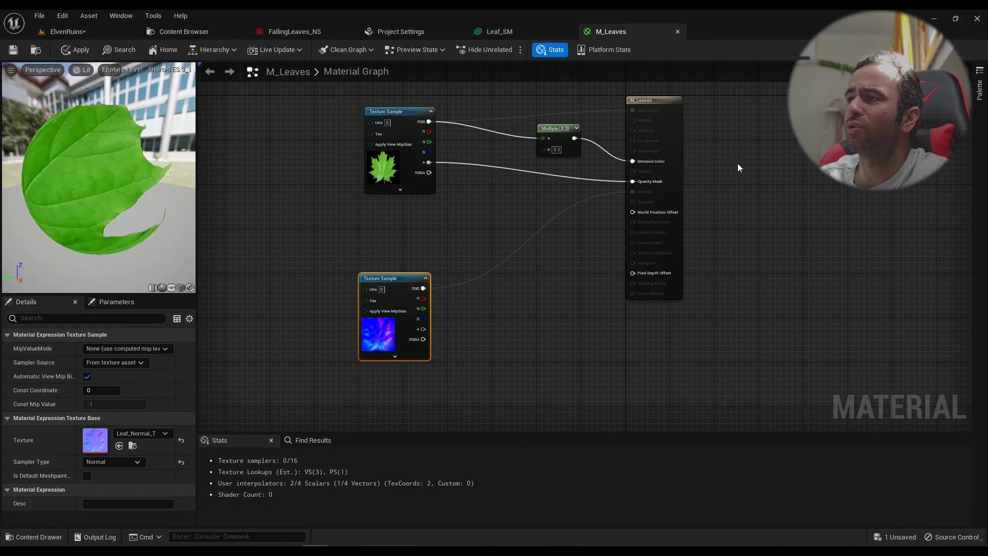
left_click(665, 165)
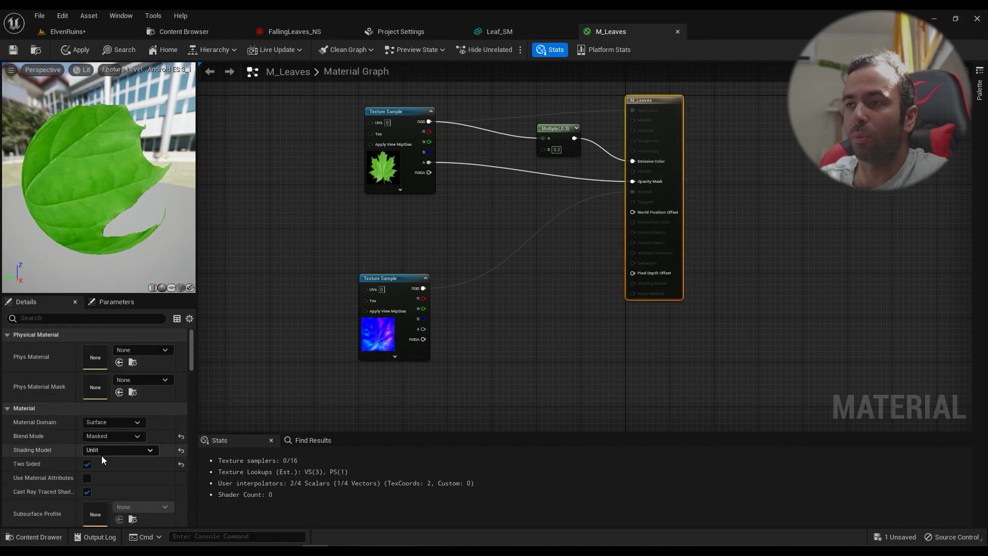
right_click_drag(439, 162, 412, 263)
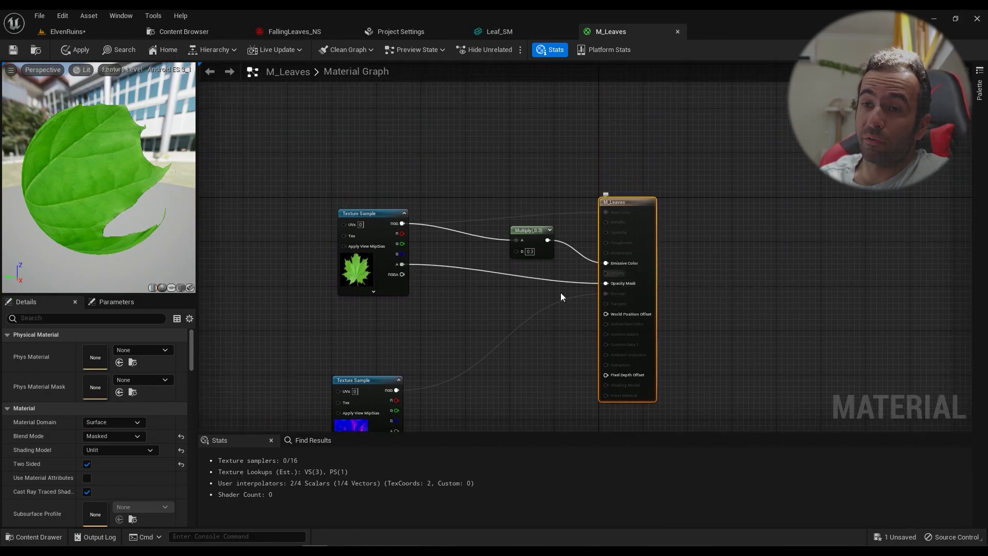
left_click(102, 436)
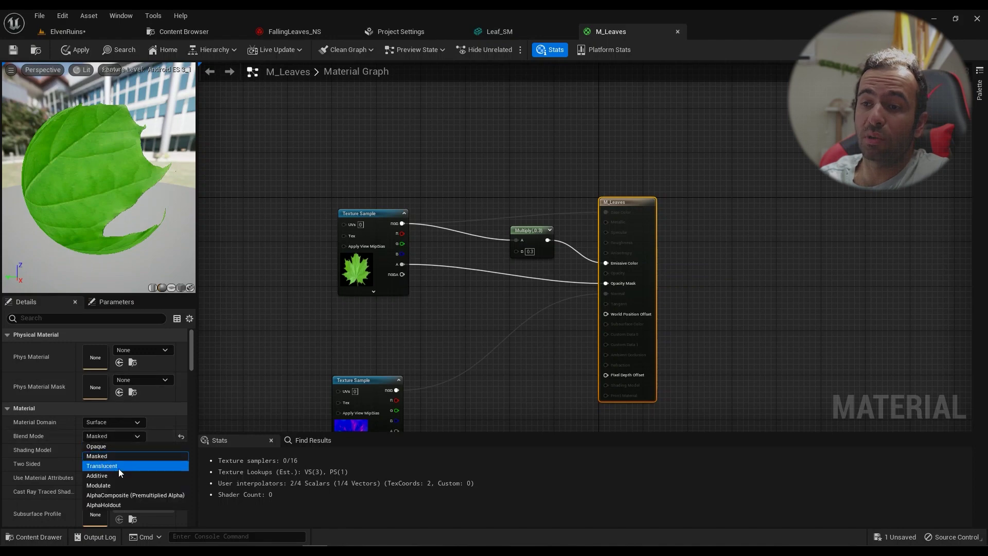
left_click(443, 345)
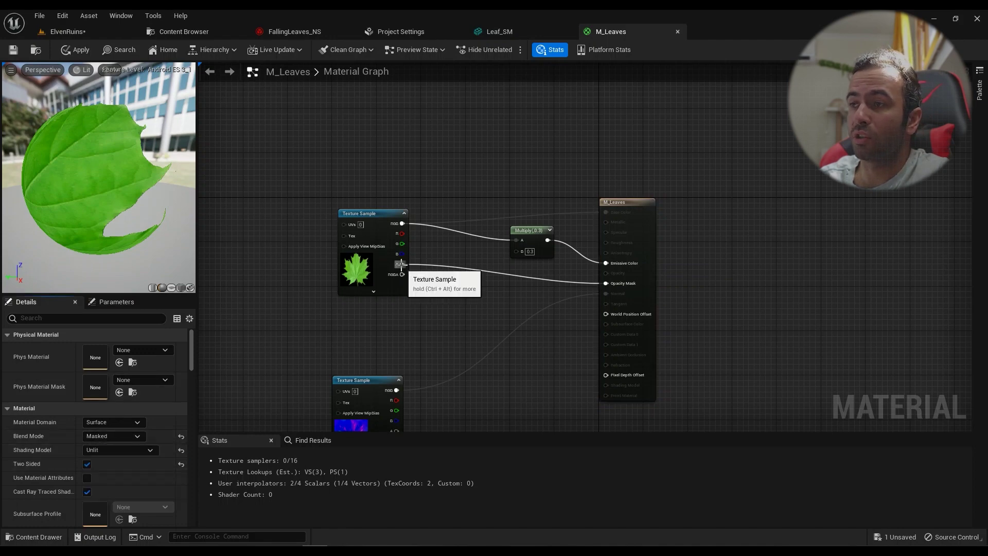
Step: Wire the leaf texture alpha into Opacity Mask and add a spare Multiply node
left_click_drag(400, 264, 633, 286)
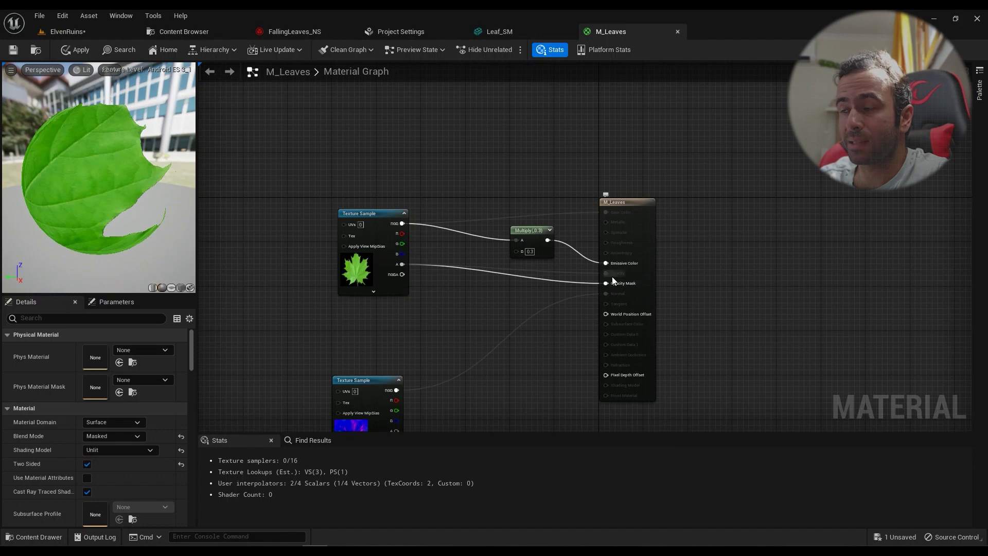
right_click_drag(468, 219, 453, 236)
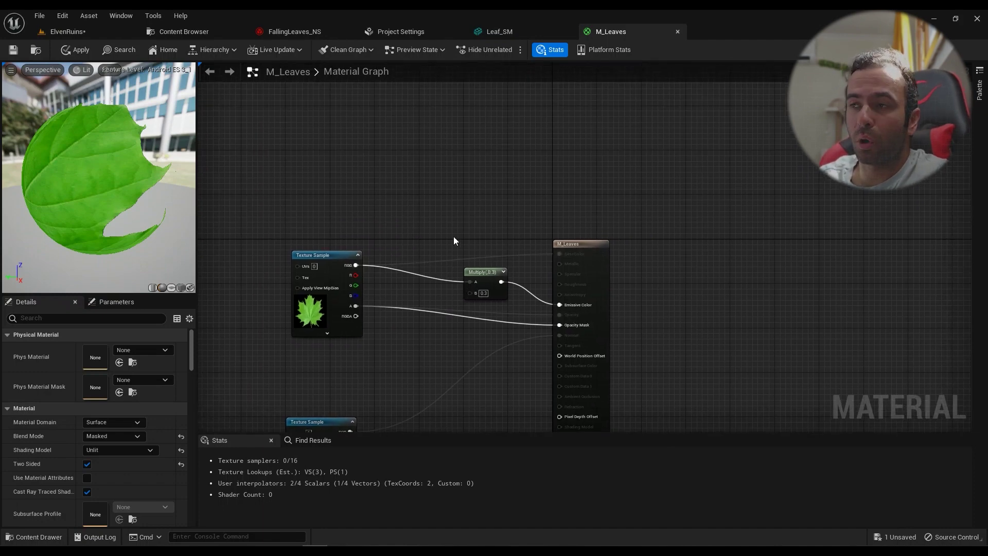
left_click(427, 216)
Step: Raise the Multiply node's B value from 0.3 to 1.0
left_click(601, 292)
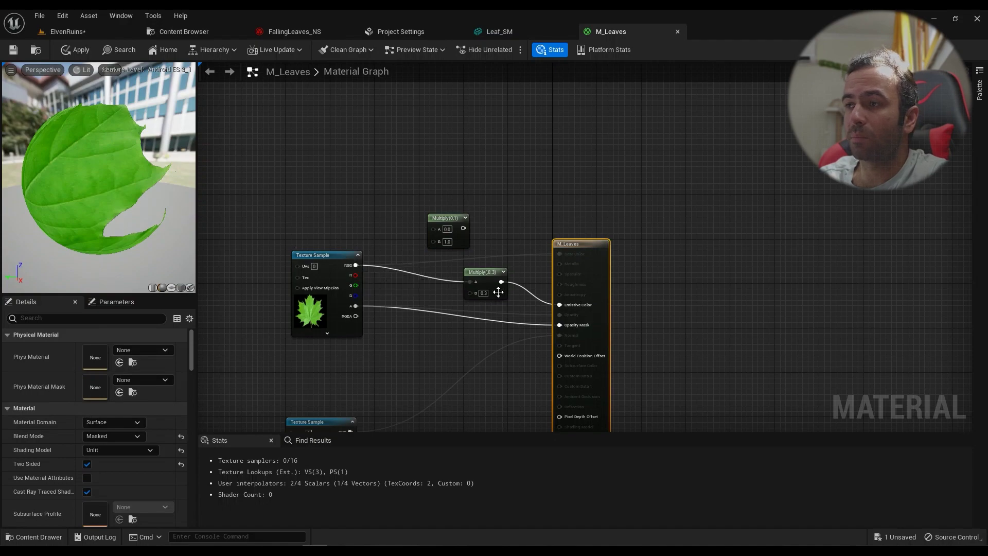
scroll(496, 291, "up", 2)
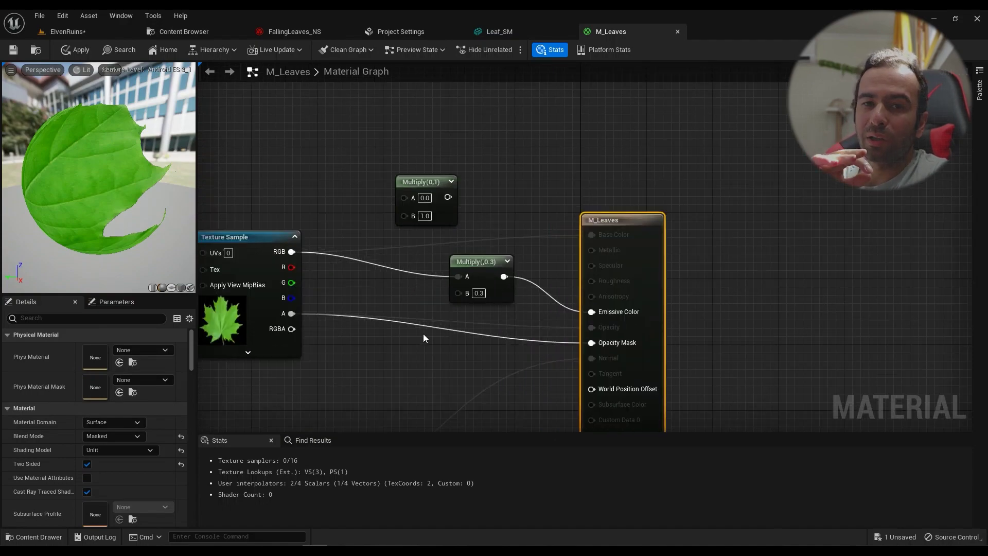
left_click(477, 293)
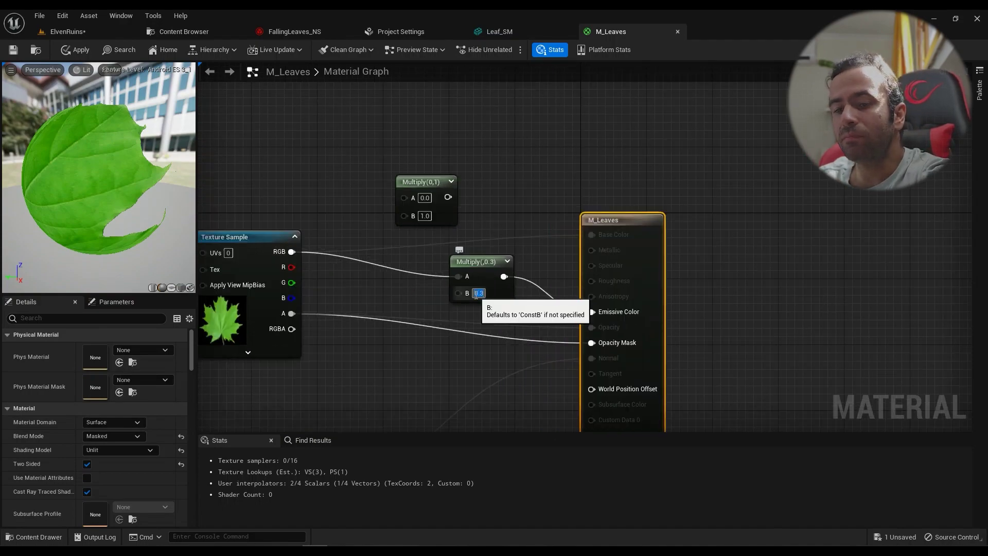
type("1")
key("Return")
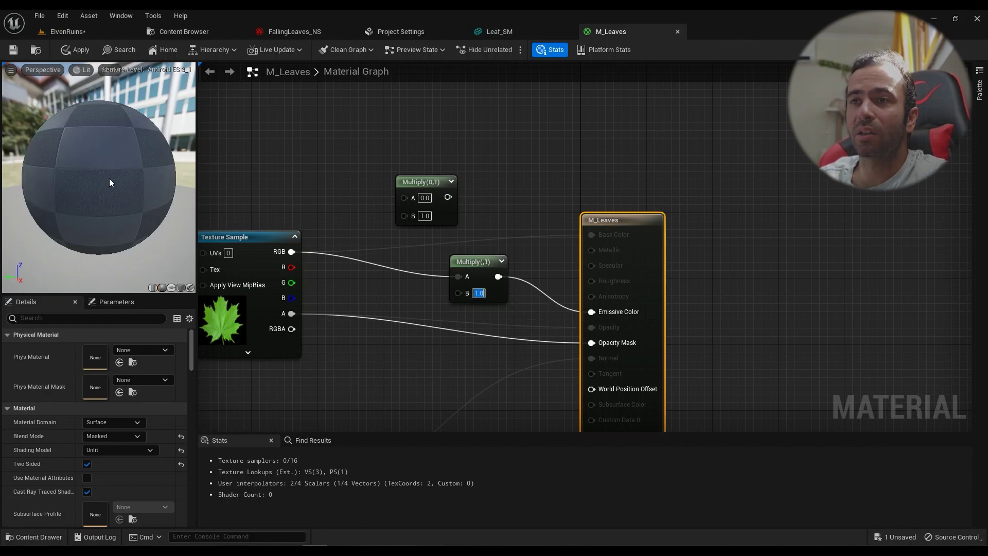
Step: Preview M_Leaves on a plane, apply and save it, then switch to FallingLeaves_NS
left_click(172, 289)
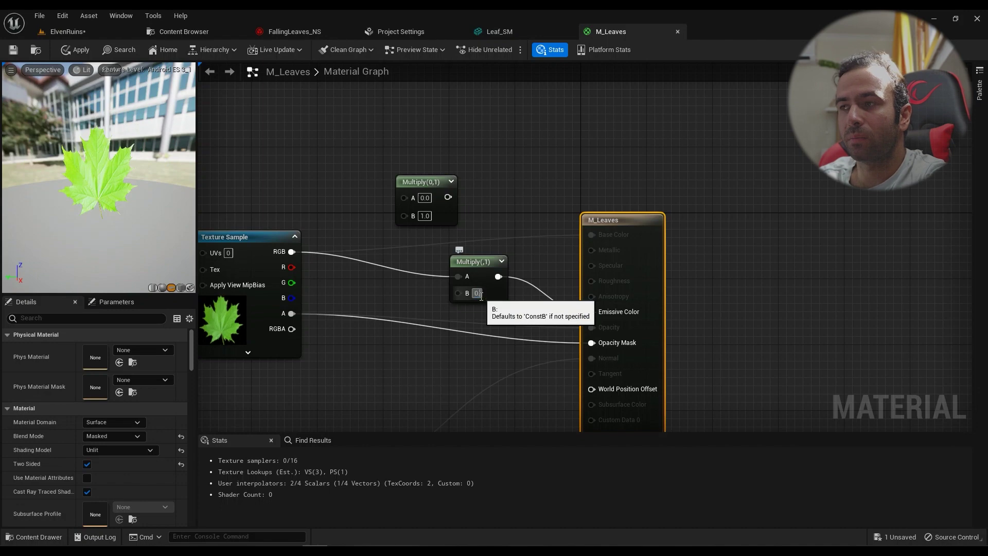
left_click(76, 50)
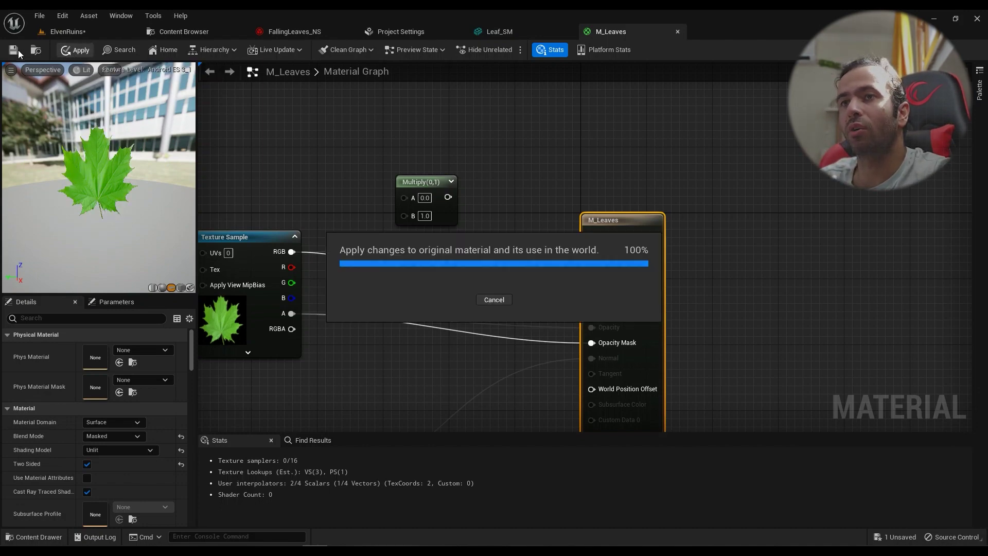
left_click(13, 52)
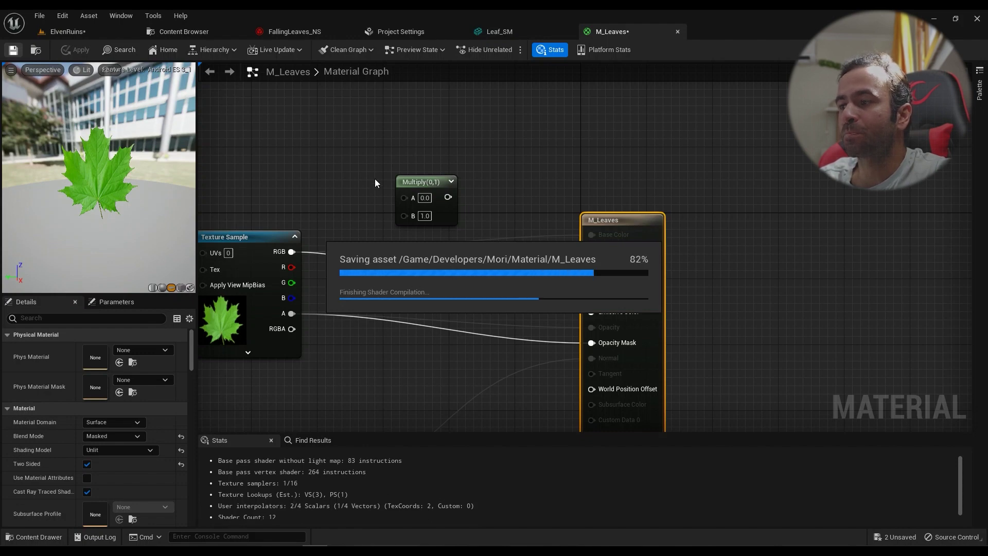
left_click(298, 31)
key("ctrl+space")
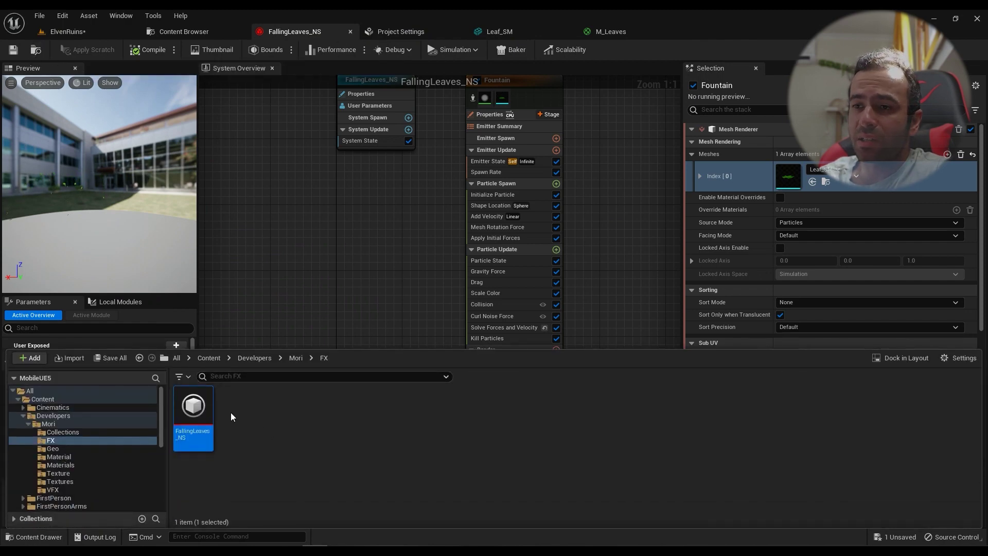
Step: Create a new Niagara system in the FX folder from the Fountain emitter template
right_click(230, 413)
left_click(336, 361)
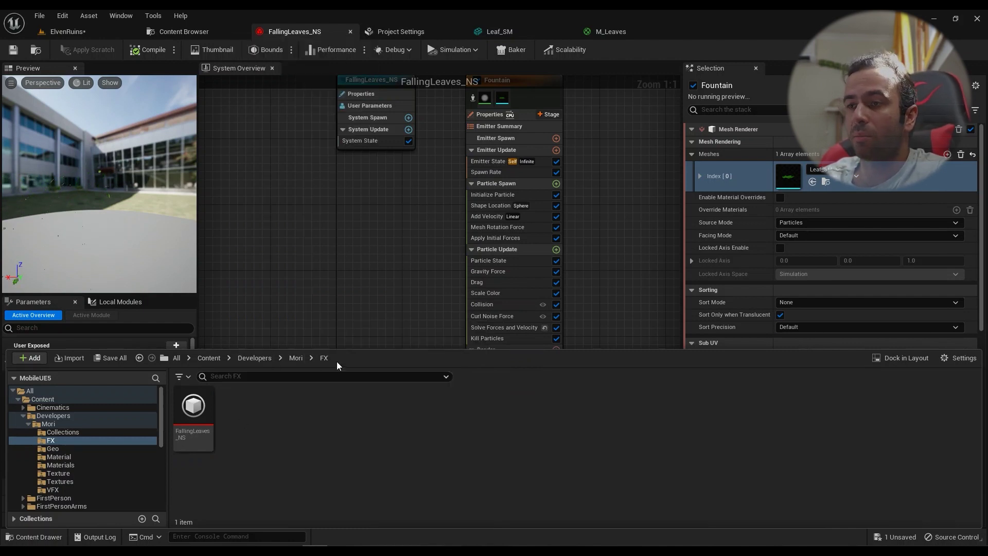
right_click(237, 411)
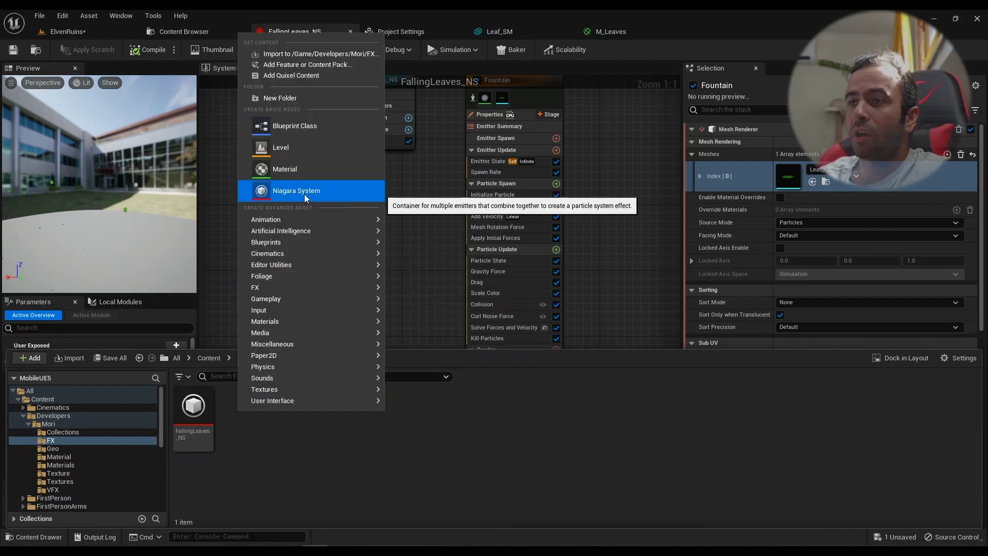
left_click(321, 195)
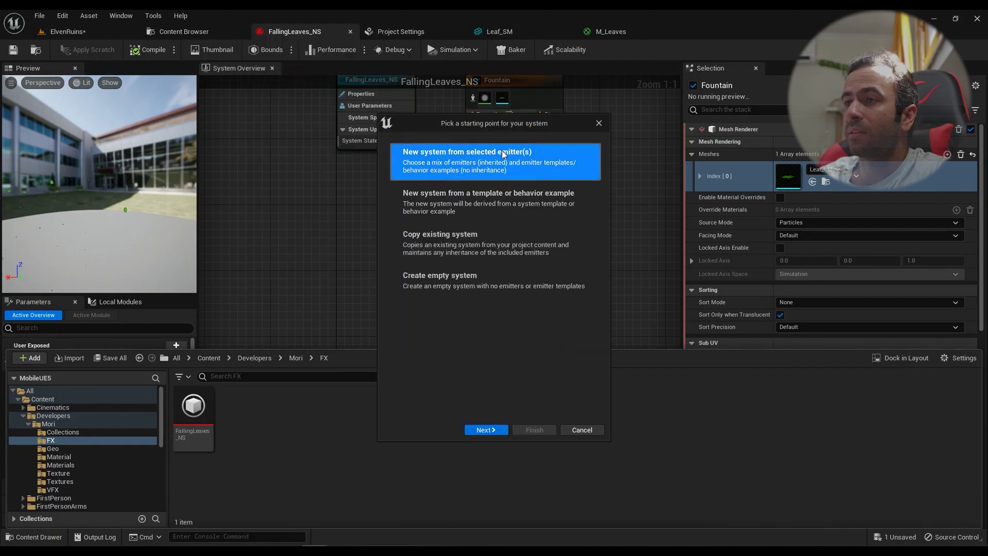
left_click(485, 430)
scroll(468, 321, "down", 3)
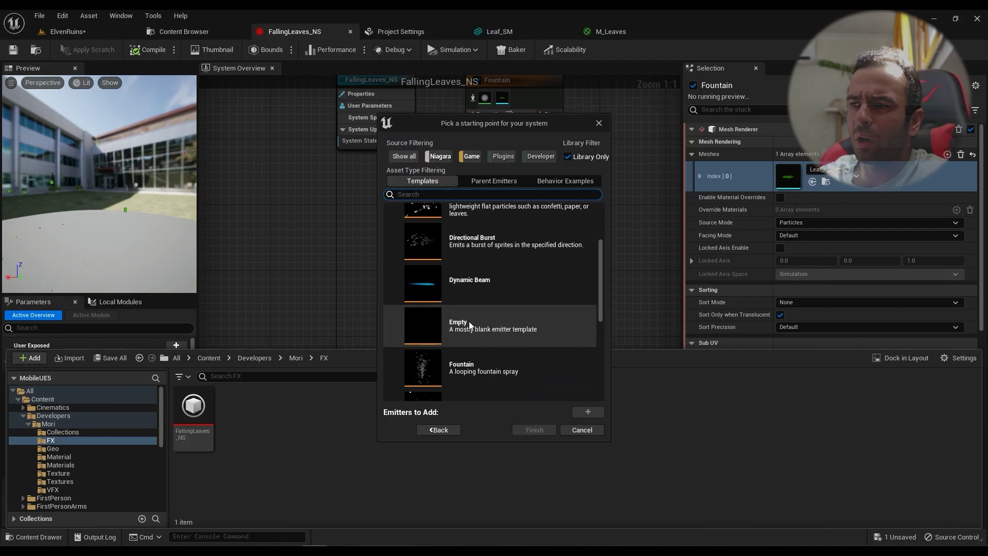
left_click(476, 371)
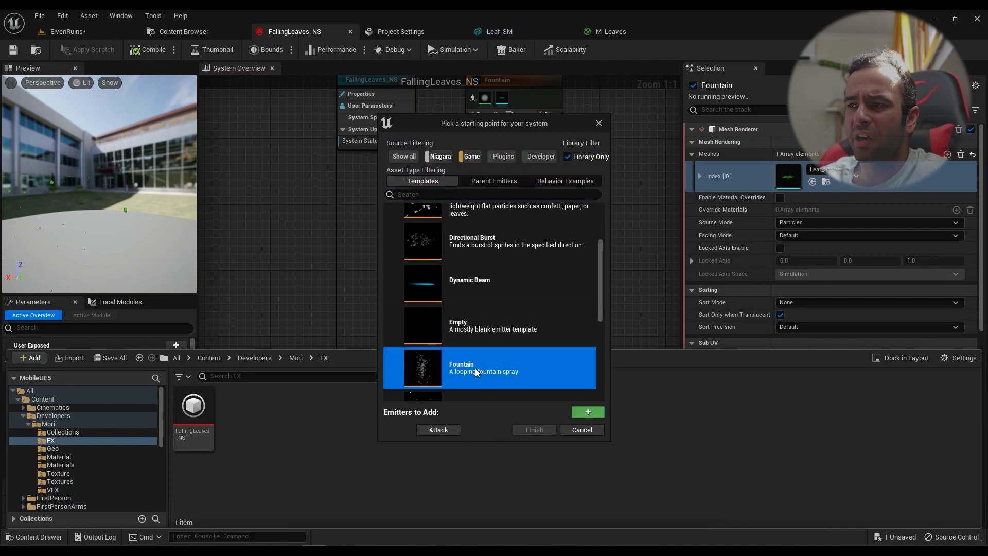
left_click(586, 412)
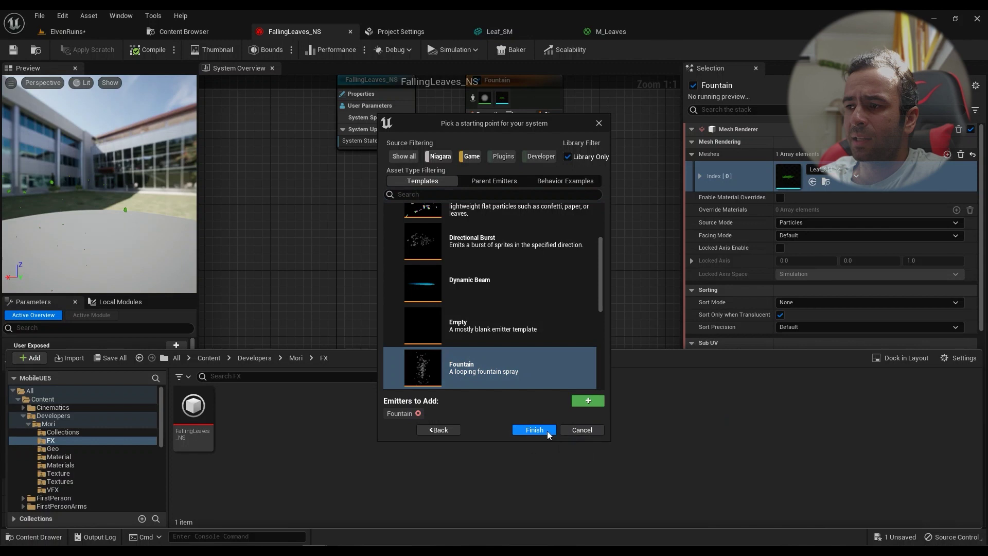
left_click(586, 432)
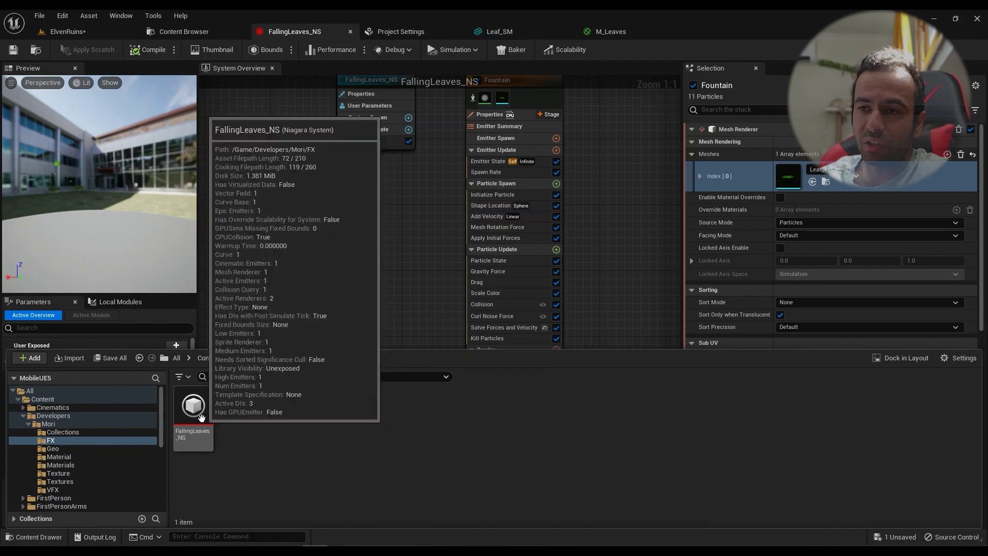
Step: Frame the FallingLeaves_NS graph and show User Parameters and System State (infinite loop, 5.0 duration)
left_click(208, 422)
left_click(346, 237)
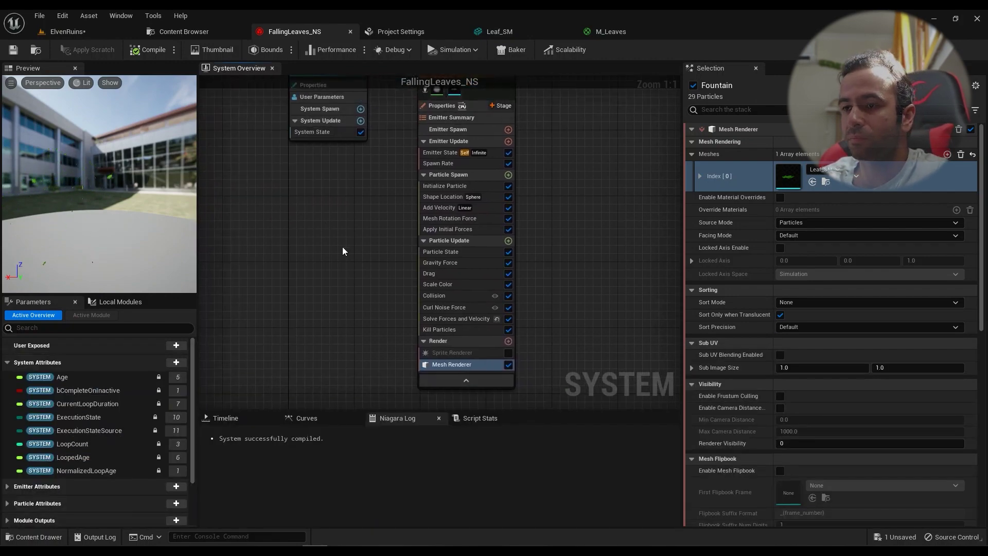
key("Home")
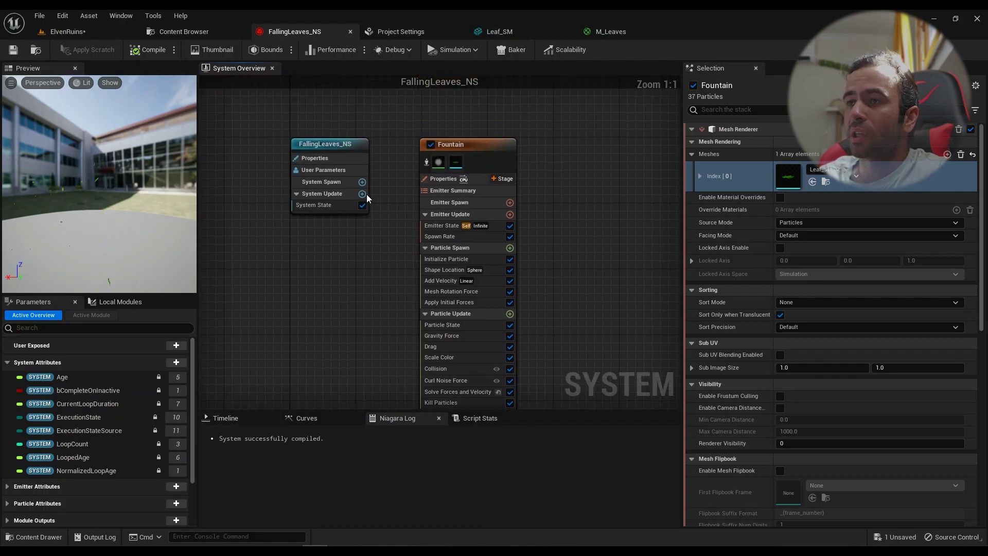
left_click(324, 182)
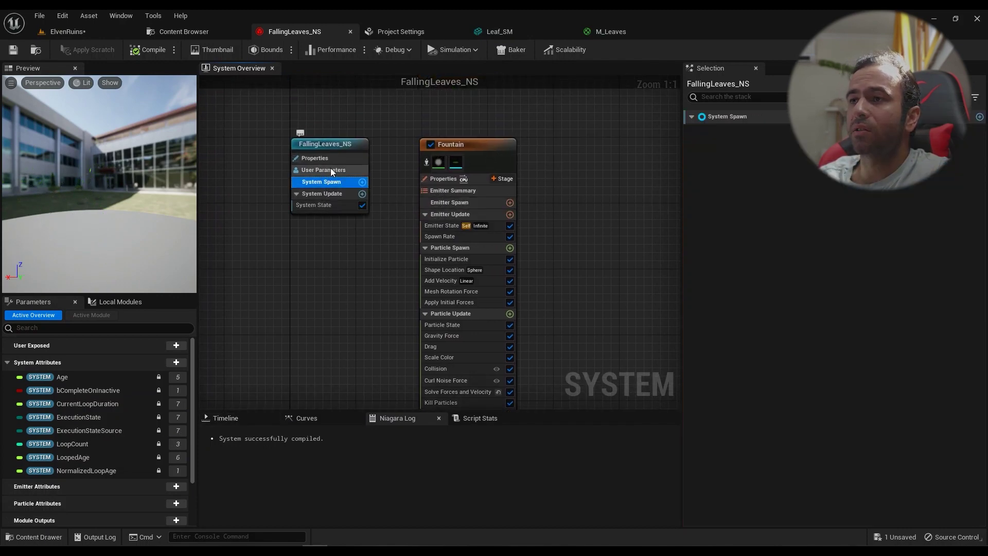
left_click(330, 170)
left_click(318, 206)
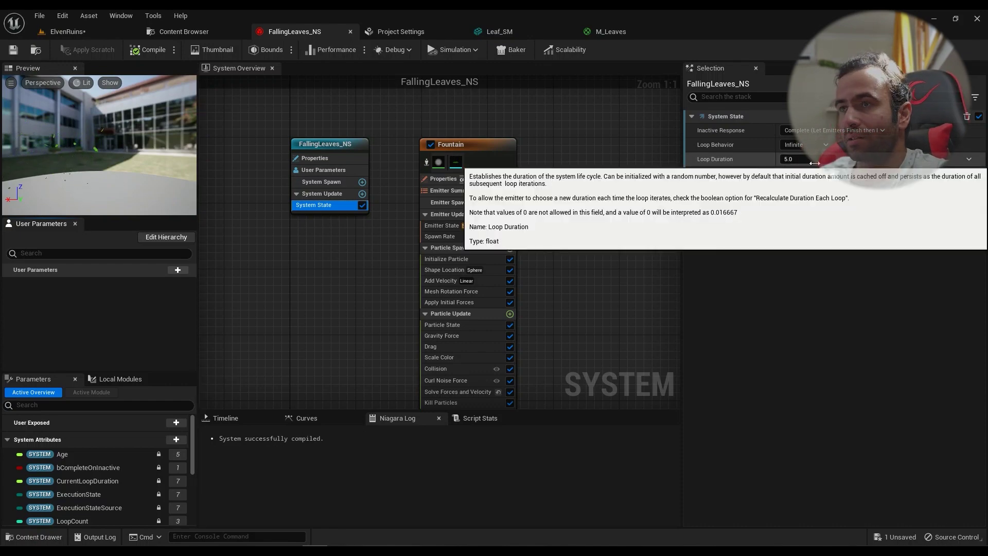
Step: Show the Fountain emitter's properties and leave its Sim Target on CPUSim
left_click(446, 179)
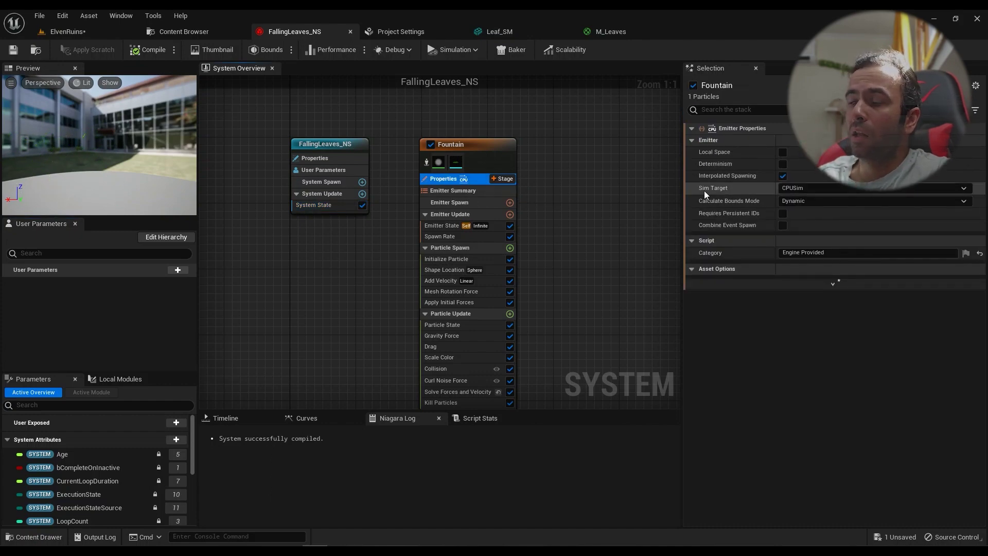
left_click(804, 188)
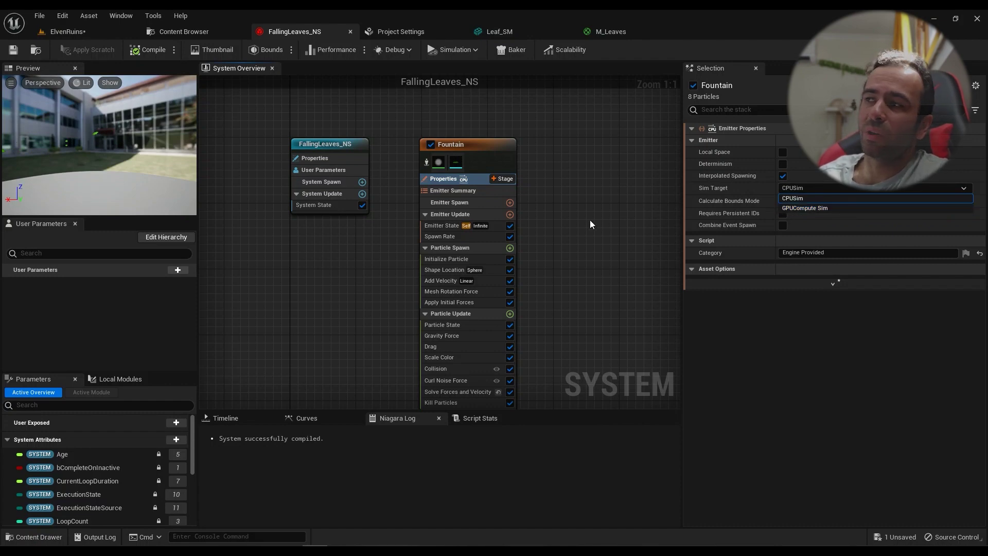
left_click(607, 232)
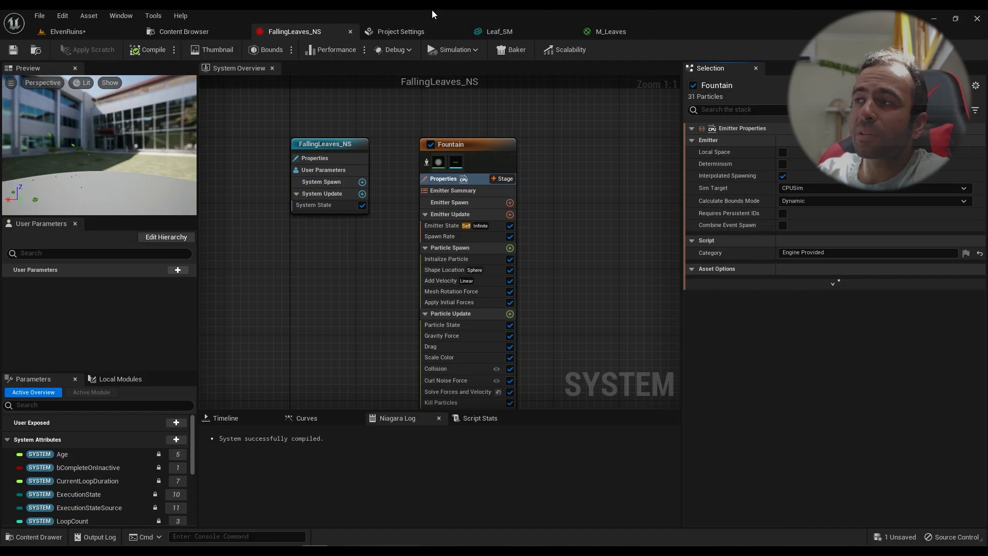
Step: Switch Fountain's Sim Target to GPUCompute Sim, check the bounds options, then revert to CPUSim
left_click(807, 188)
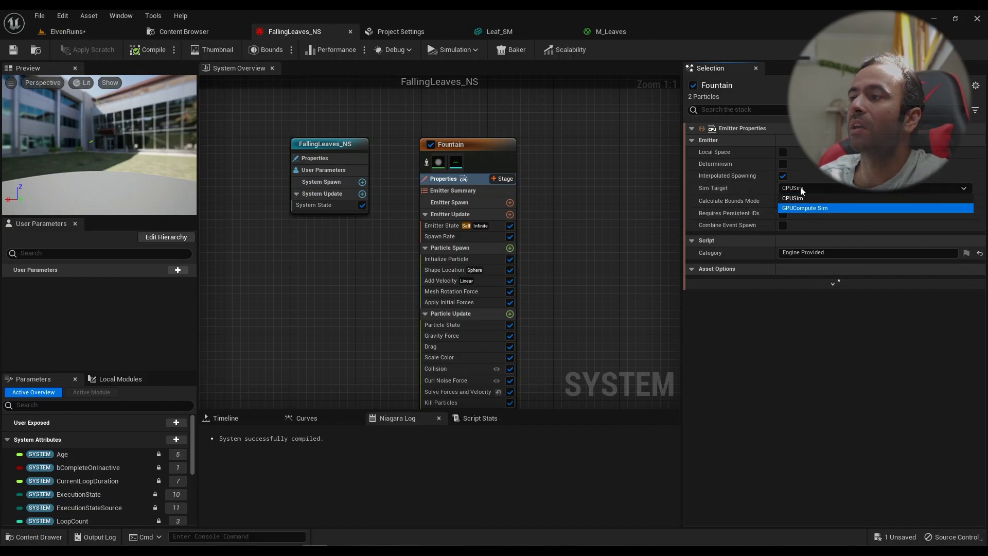
left_click(806, 208)
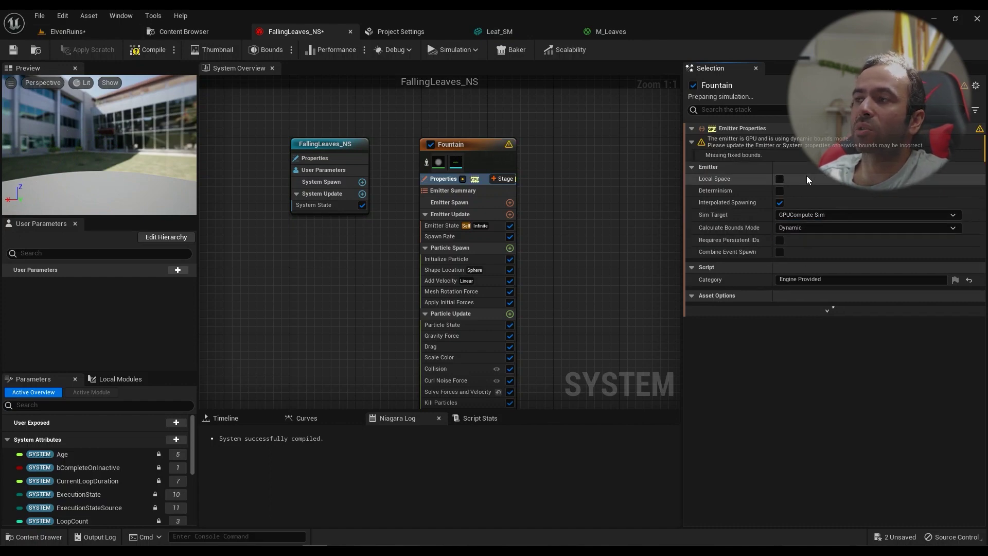
left_click(292, 50)
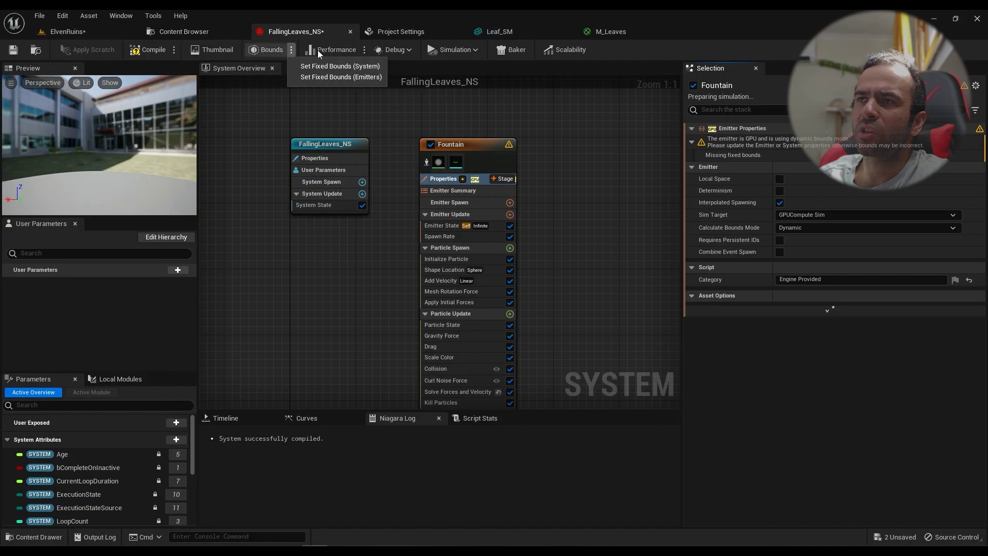
left_click(314, 64)
left_click(291, 50)
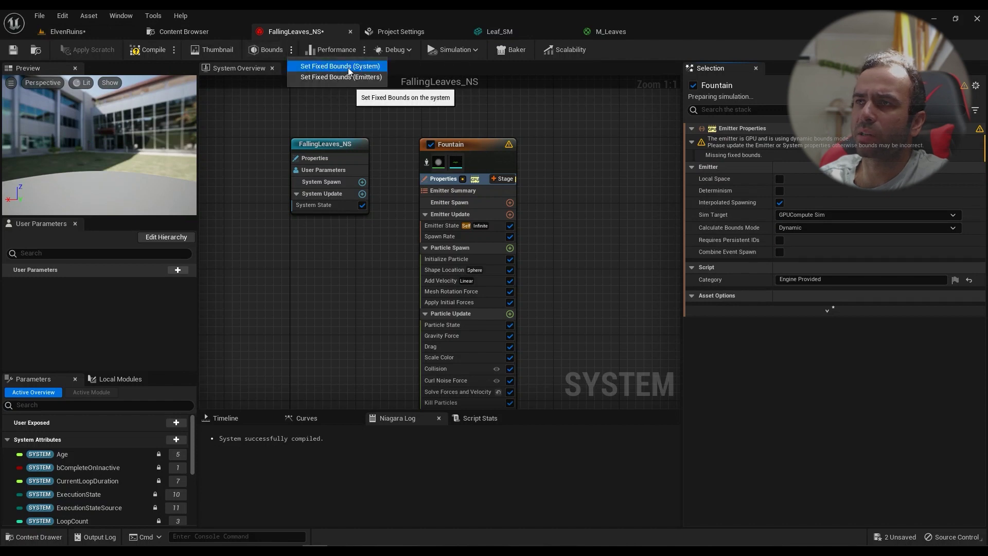
left_click(811, 215)
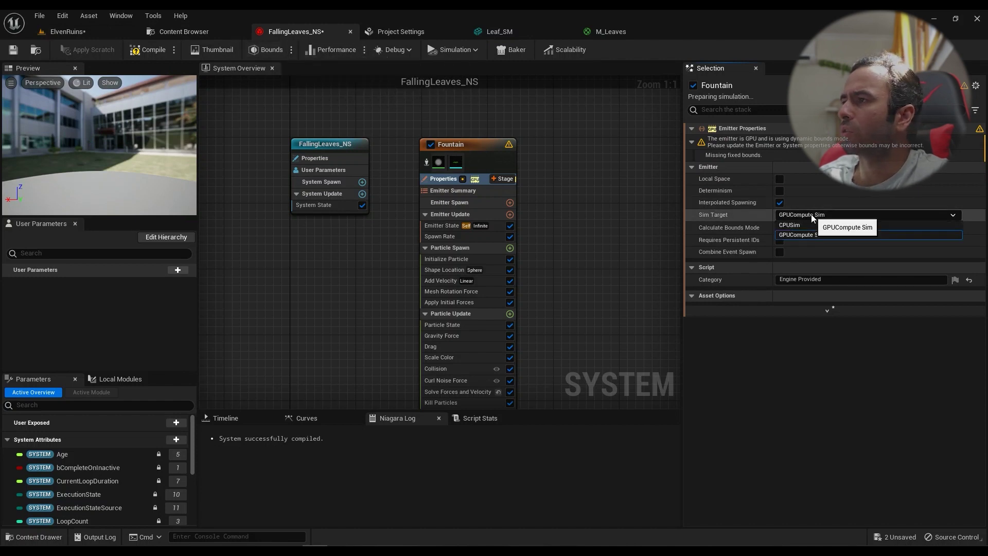
left_click(795, 225)
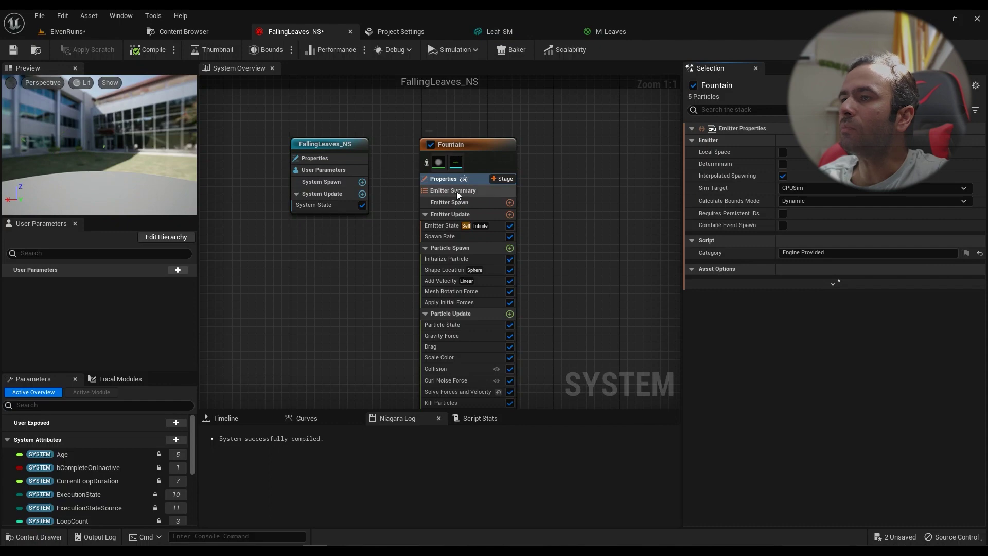
Step: Check Emitter State and Spawn Rate in Emitter Update, then set SpawnRate to 3.0
left_click(455, 212)
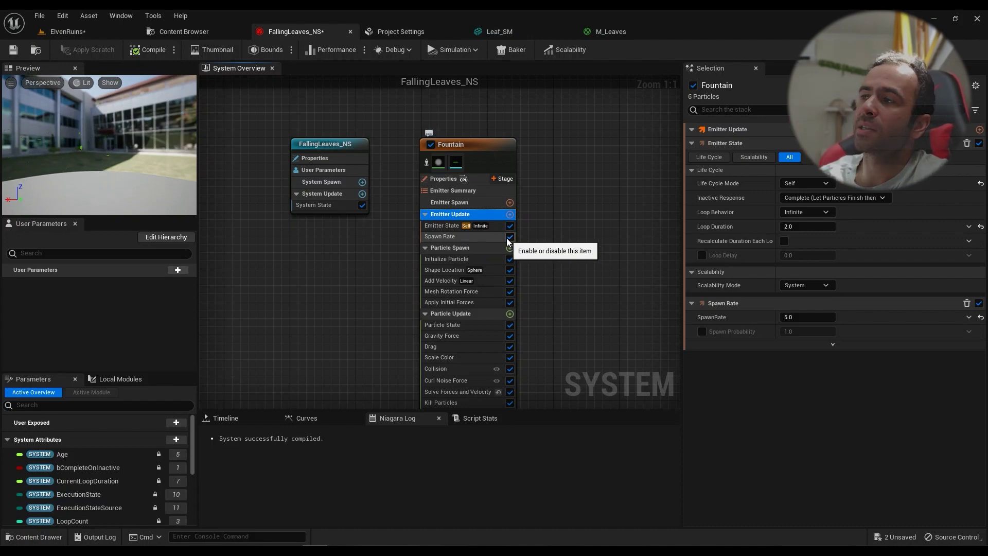
mouse_move(725, 232)
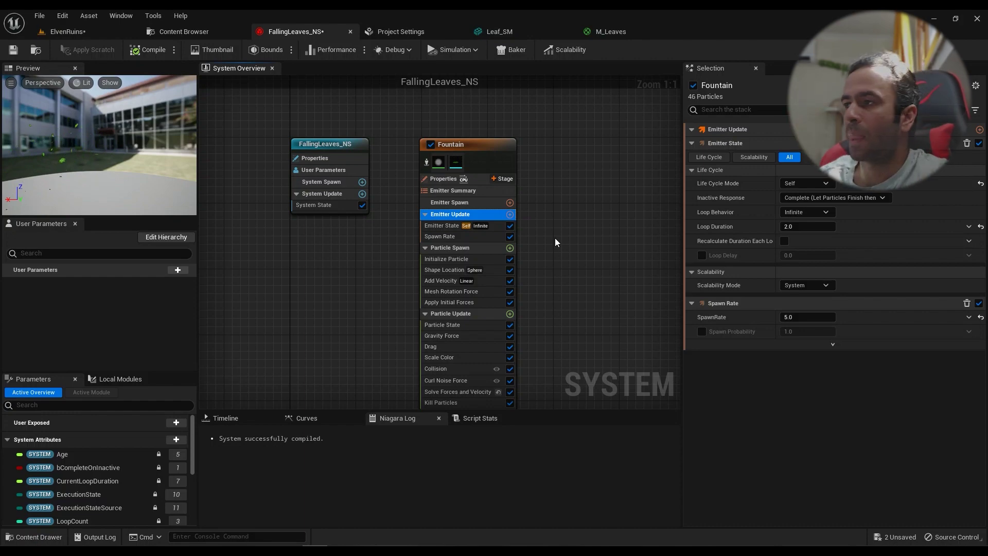
left_click(444, 226)
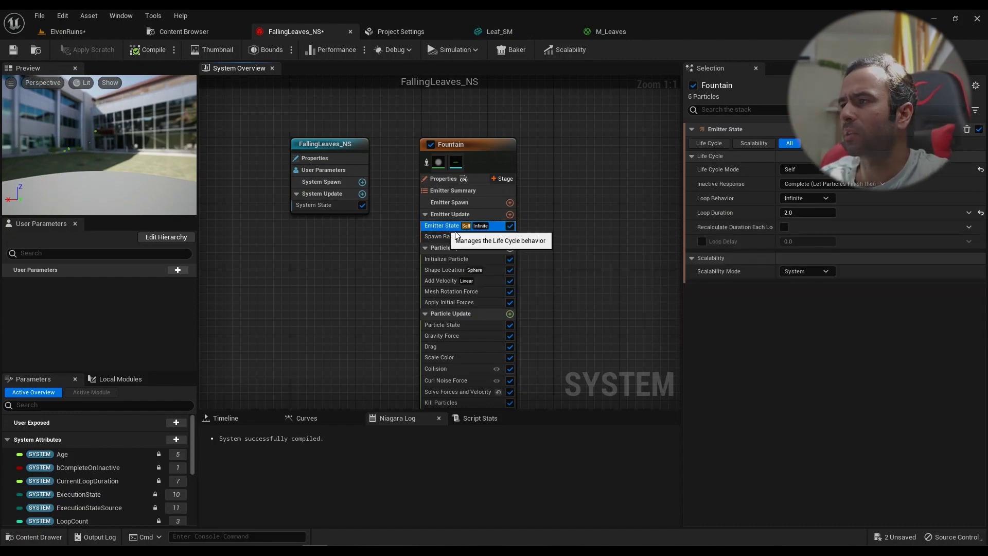
left_click(447, 234)
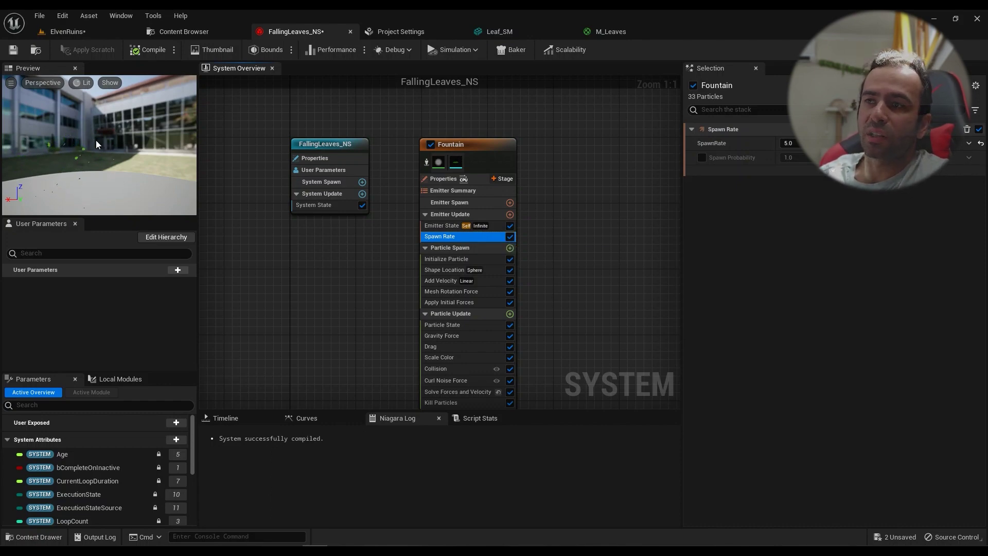
left_click(509, 214)
type("spawn")
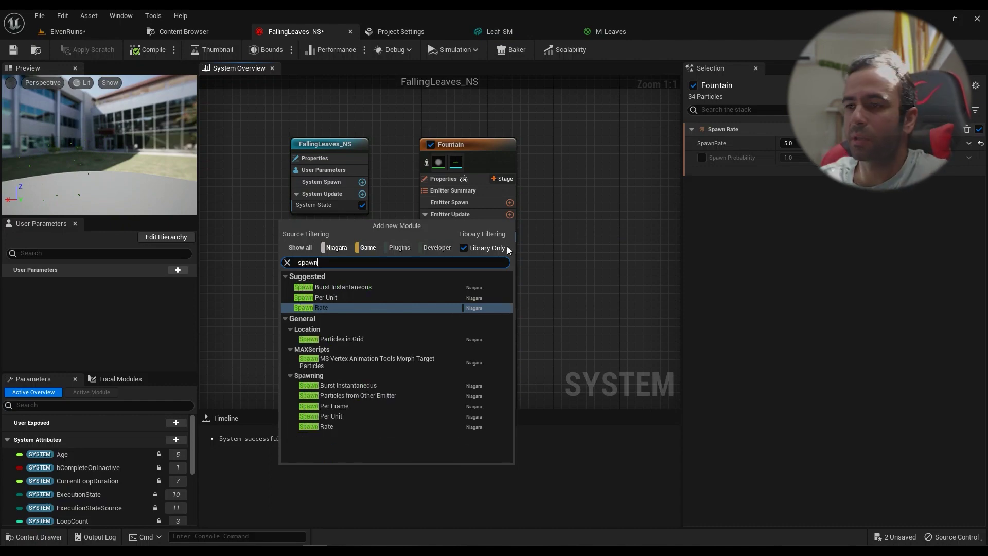
key("Escape")
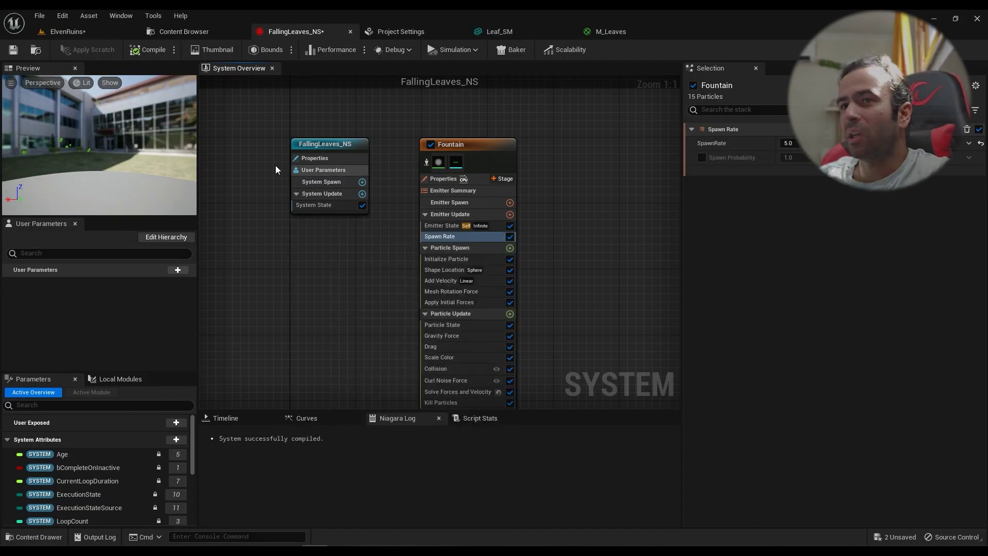
left_click(792, 143)
type("3")
key("Return")
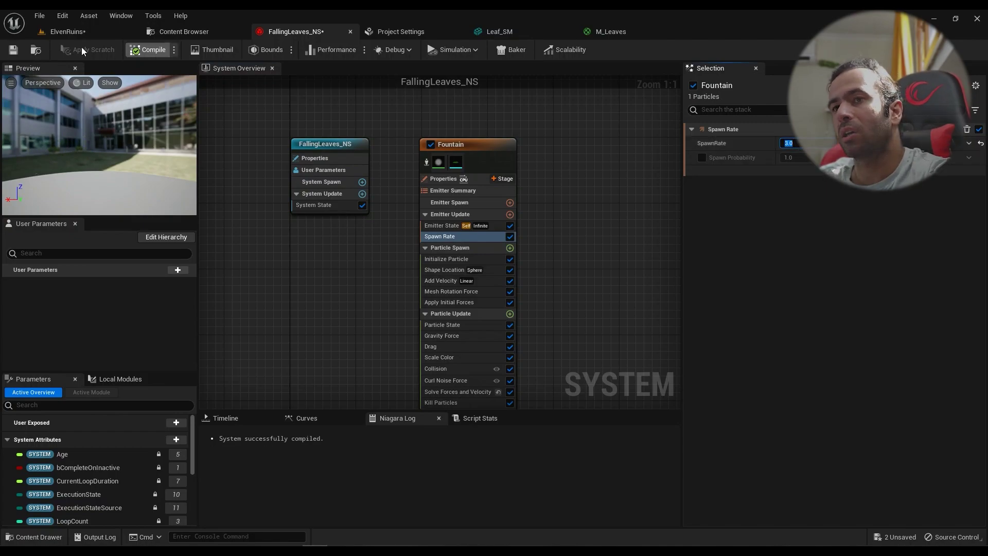
Step: Switch to the ElvenRuins level and fly the camera closer to look down at the tree
left_click(72, 31)
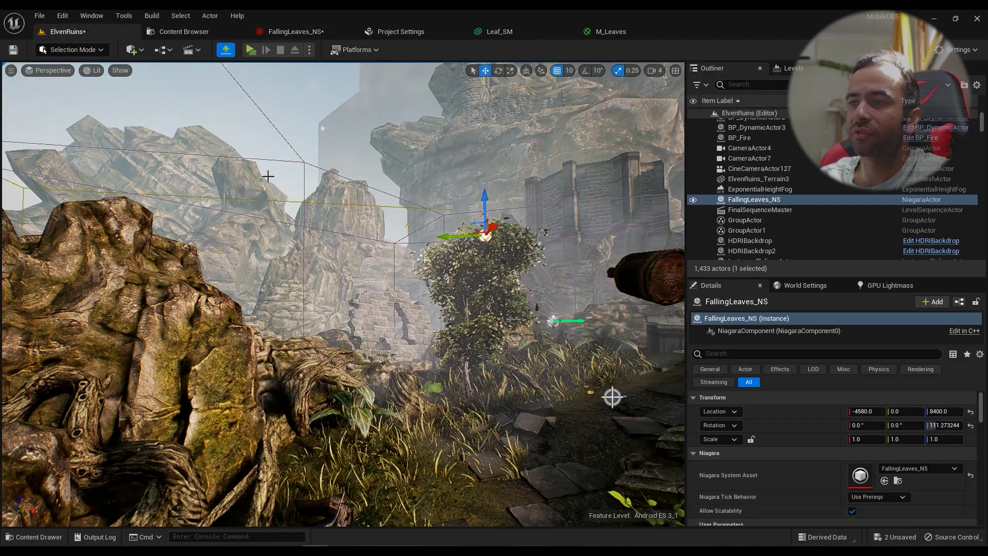
right_click_drag(267, 176, 396, 194)
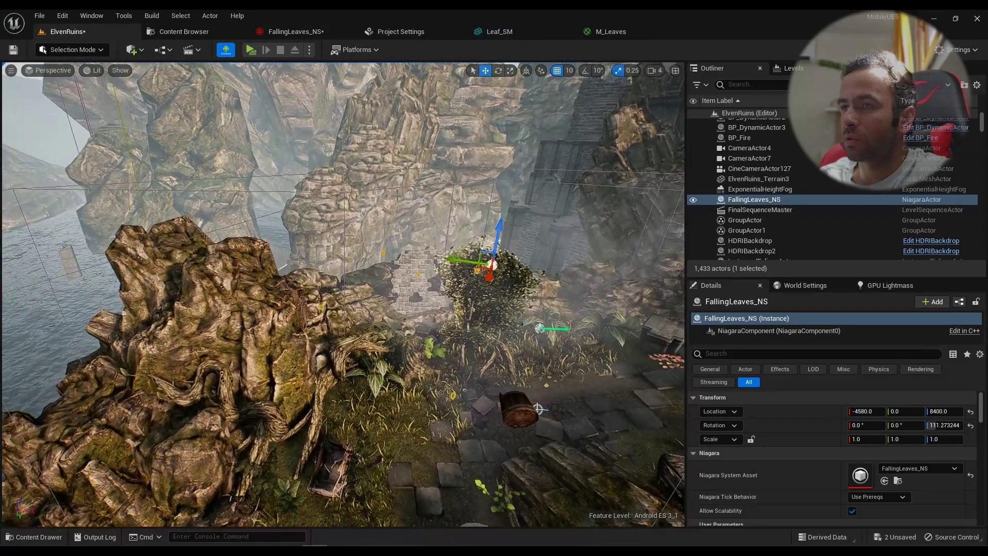
left_click(539, 409)
right_click_drag(538, 408, 366, 482)
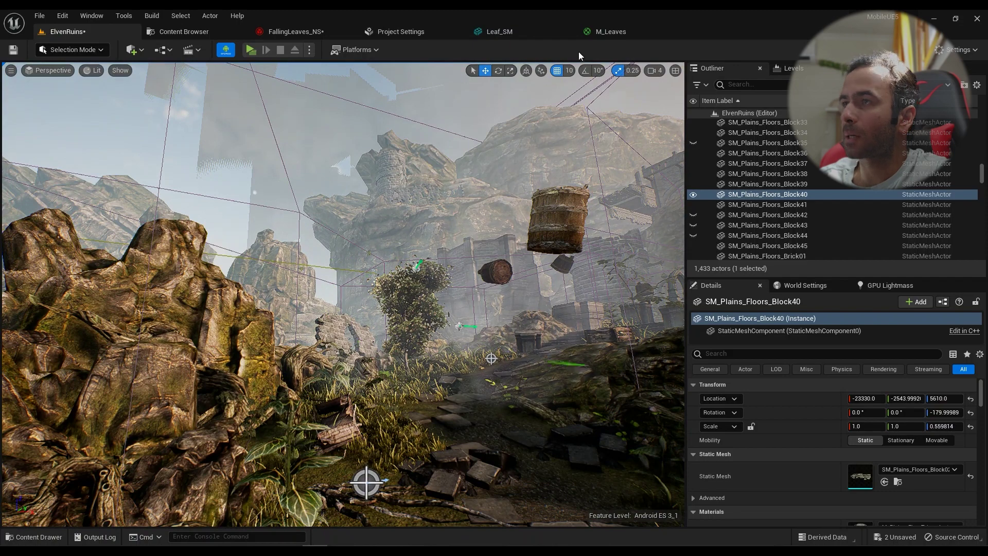
Step: Review the M_Leaves material and the Leaf_SM mesh, then return to the FallingLeaves_NS overview
left_click(611, 32)
left_click(514, 33)
left_click(419, 33)
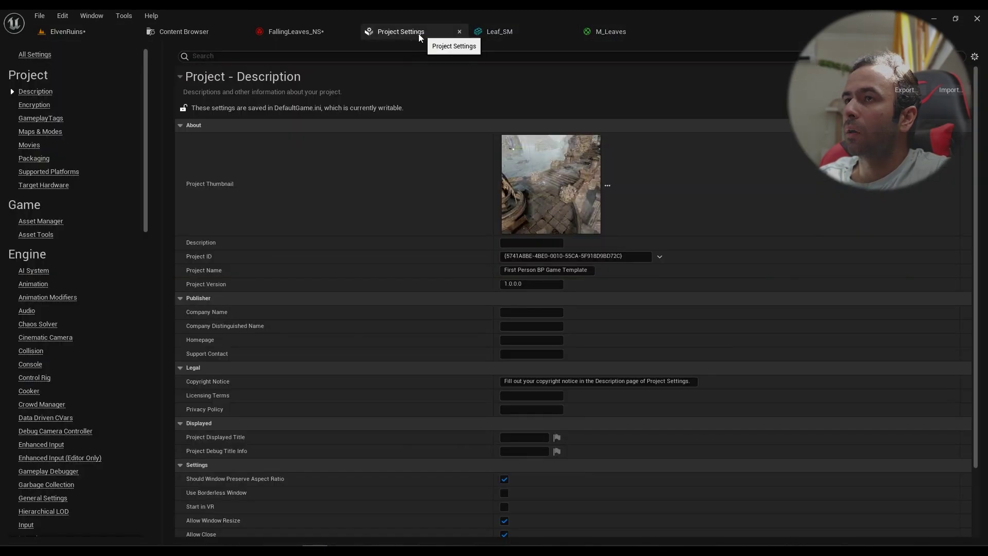
left_click(301, 32)
left_click(506, 31)
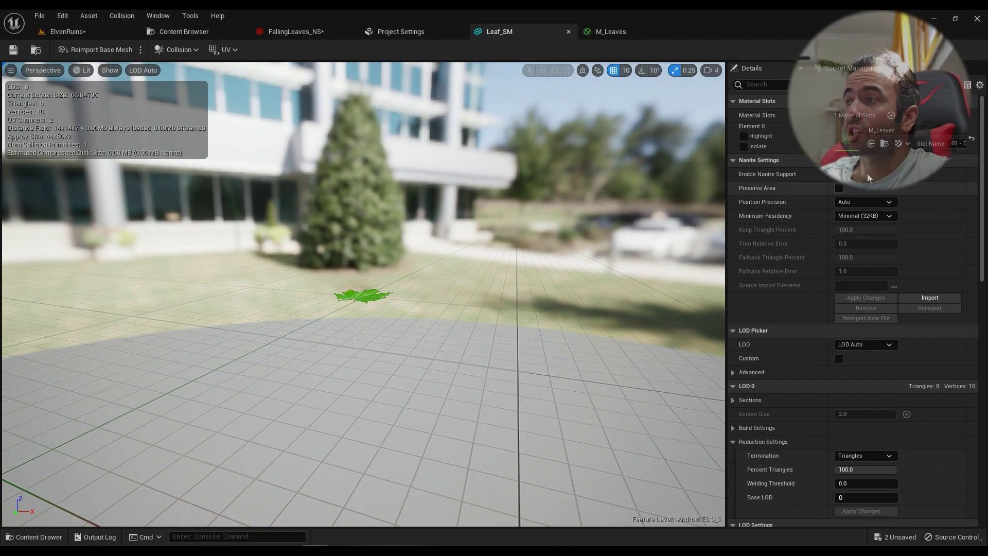
left_click_drag(371, 304, 299, 286)
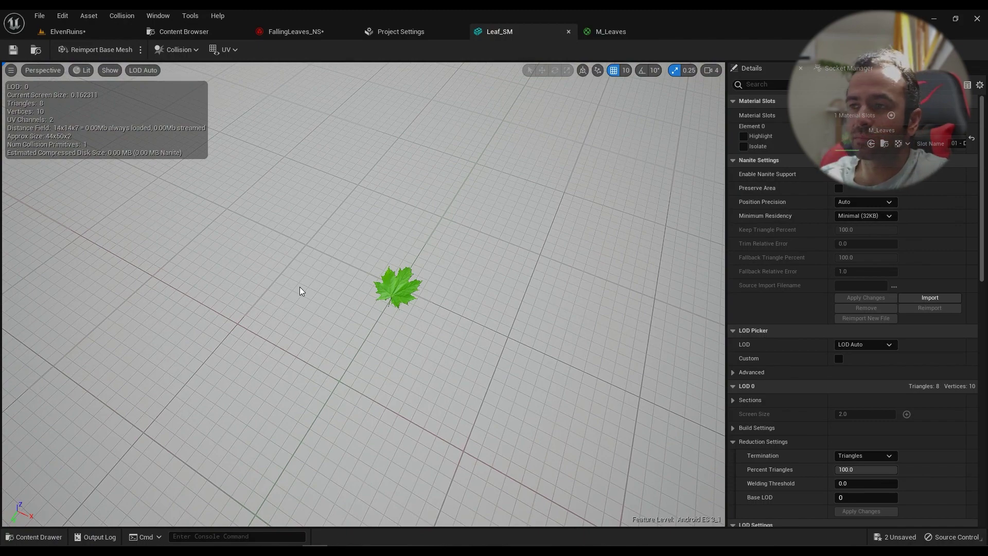
left_click(617, 31)
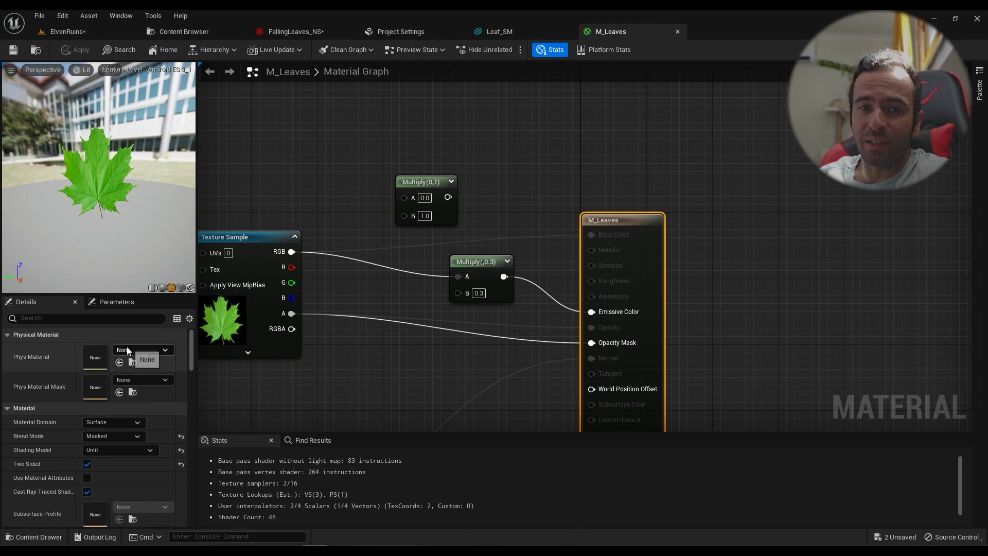
left_click(35, 49)
left_click(499, 31)
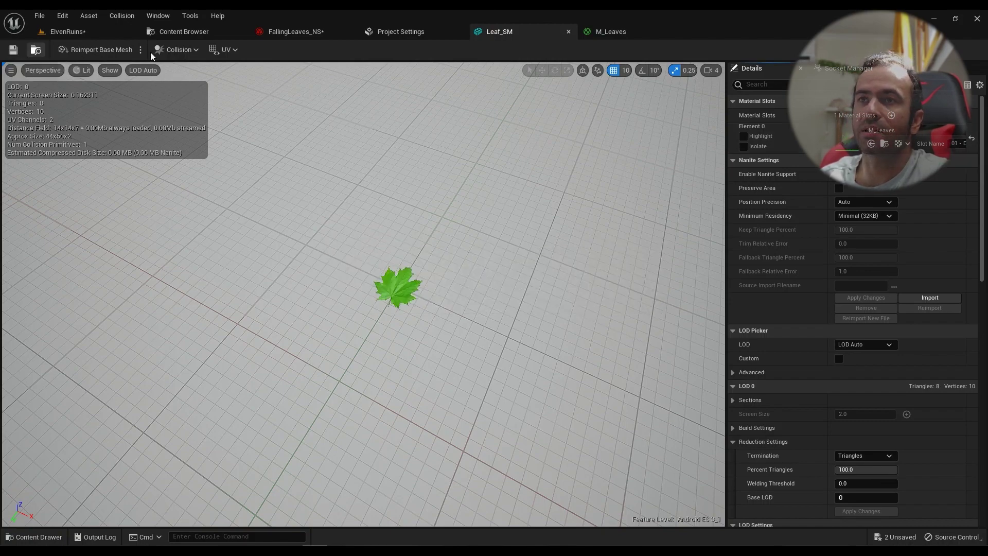
left_click(296, 32)
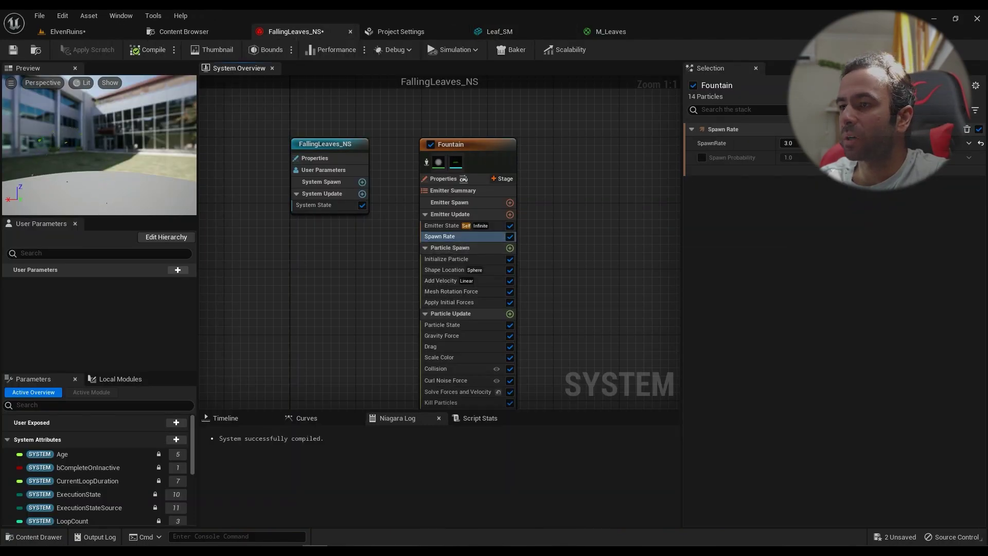
Step: Add a Mesh Renderer to the Fountain emitter's Render section
right_click_drag(557, 366, 573, 246)
left_click(464, 306)
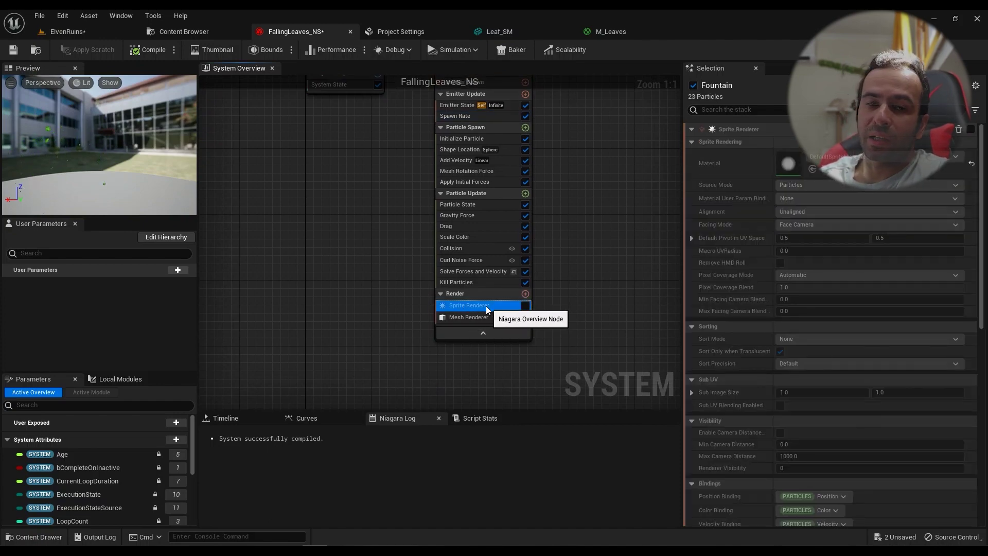
left_click(525, 293)
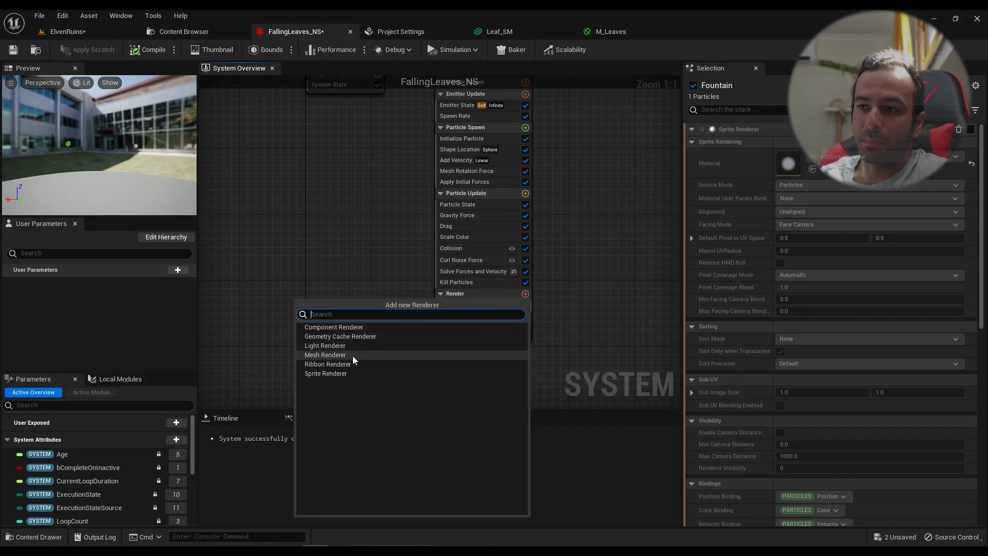
left_click(329, 355)
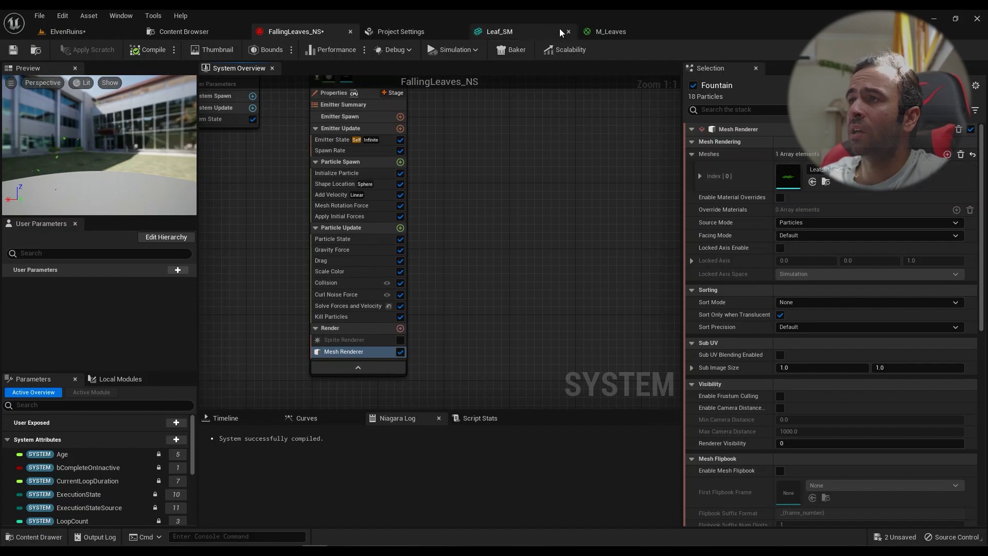
Step: Select Leaf_SM in the Content Browser and assign it to the mesh renderer's Meshes slot
left_click(514, 31)
left_click(34, 51)
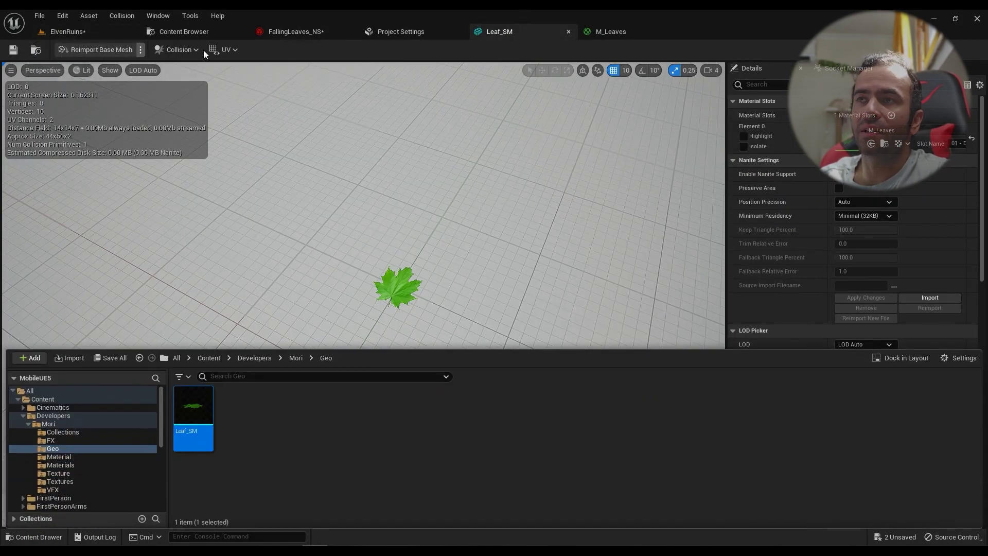
left_click(304, 35)
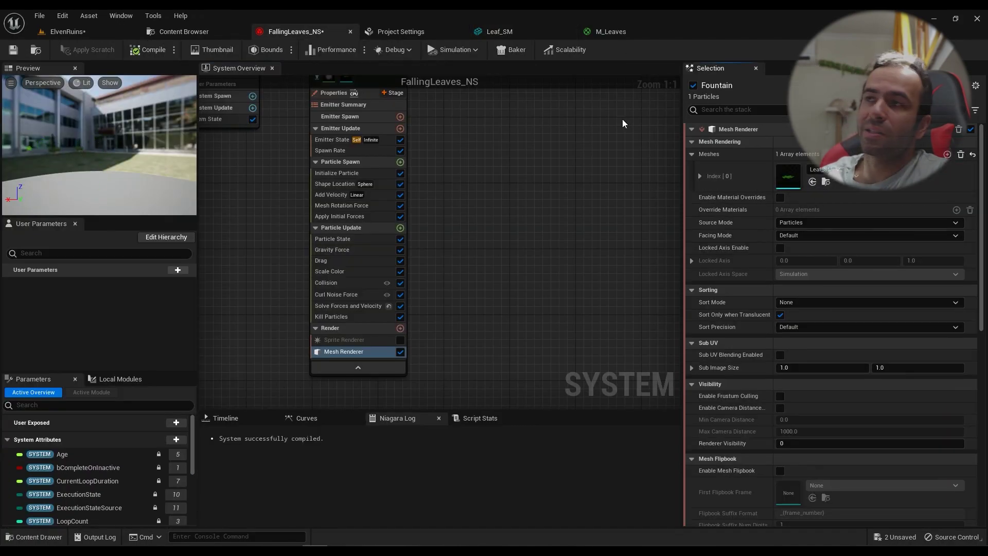
left_click(612, 28)
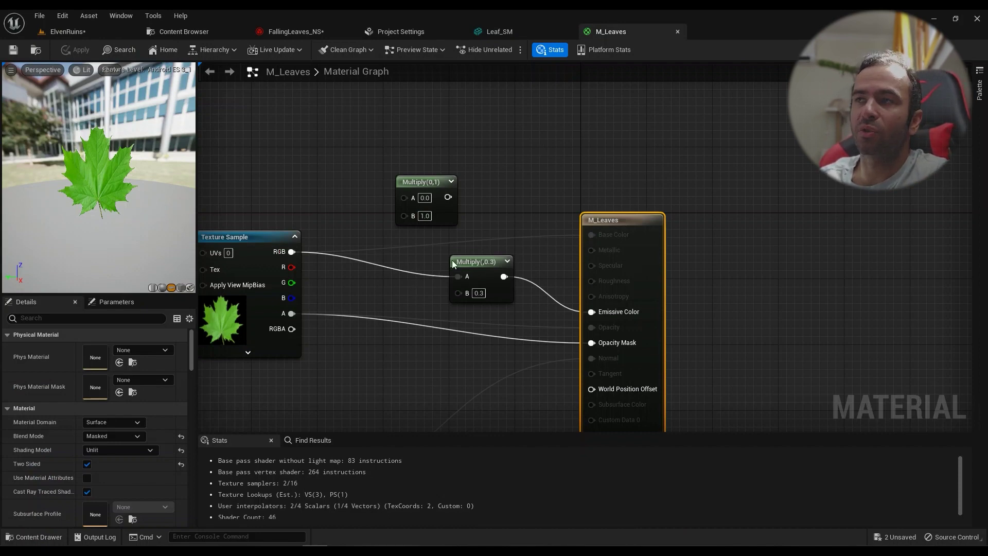
left_click(309, 32)
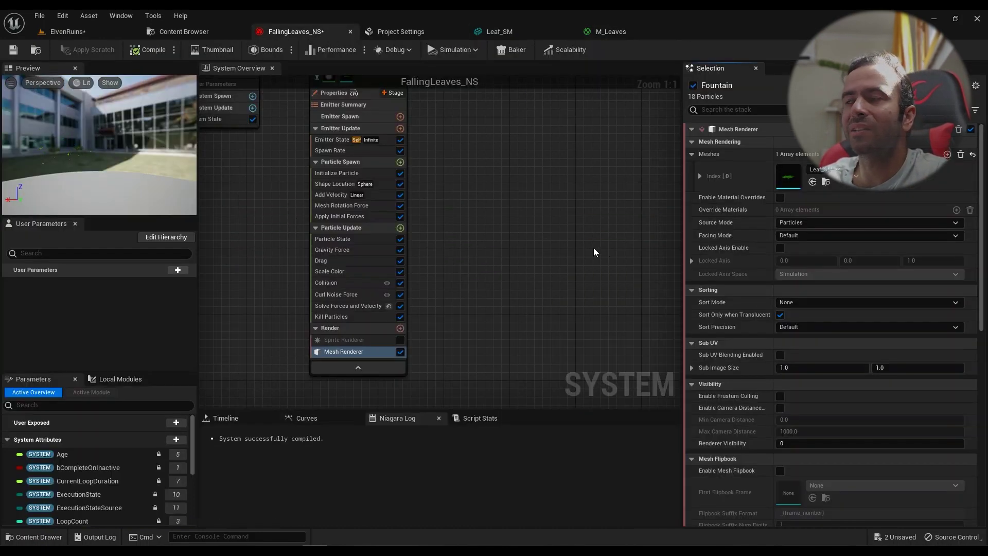
left_click(813, 182)
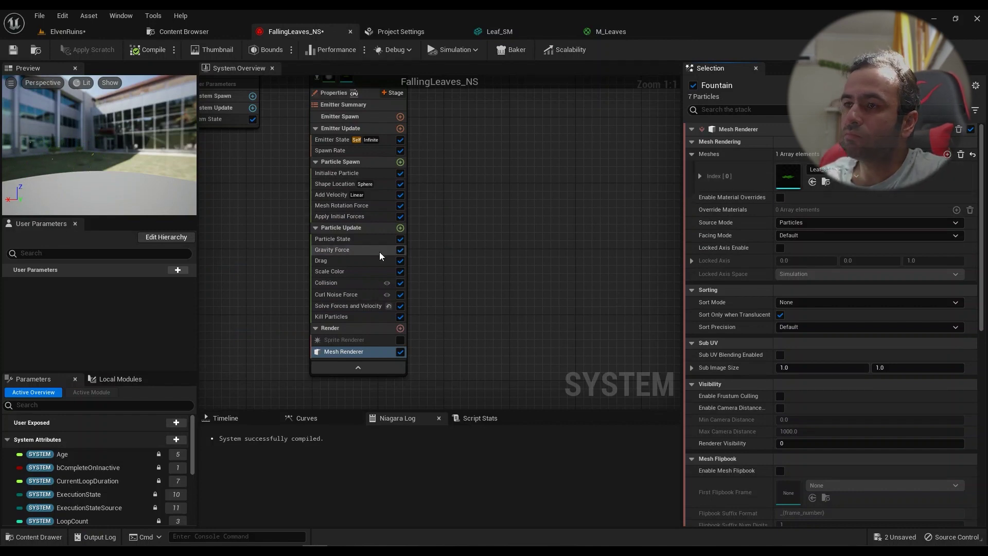
left_click(403, 189)
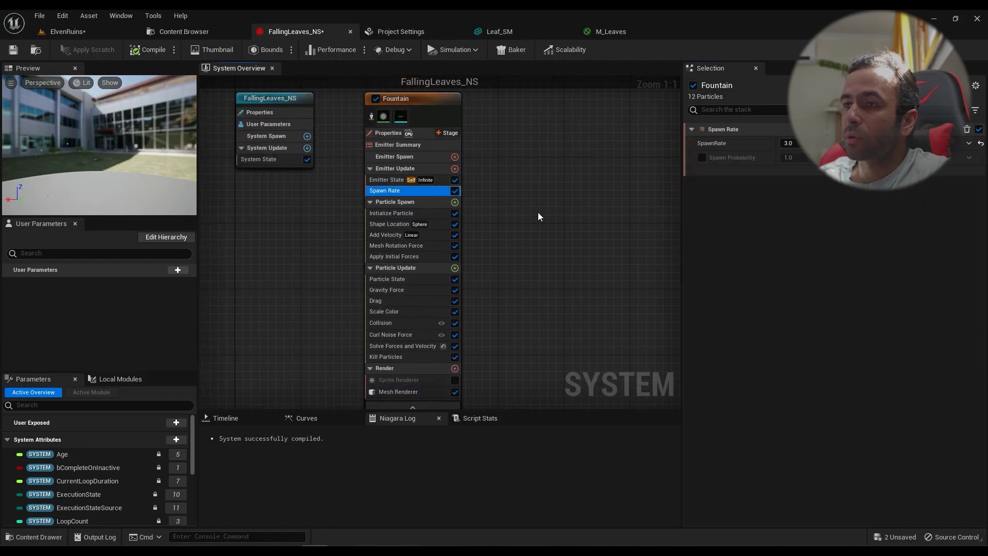
Step: Open Shape Location under Particle Spawn and keep the Sphere primitive with radius 50
left_click(400, 214)
left_click(397, 223)
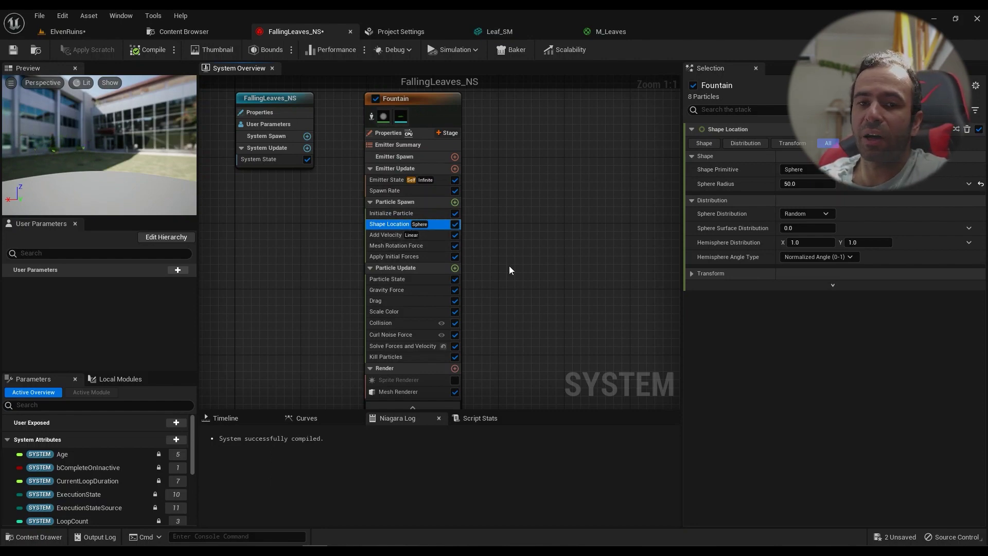
left_click(455, 203)
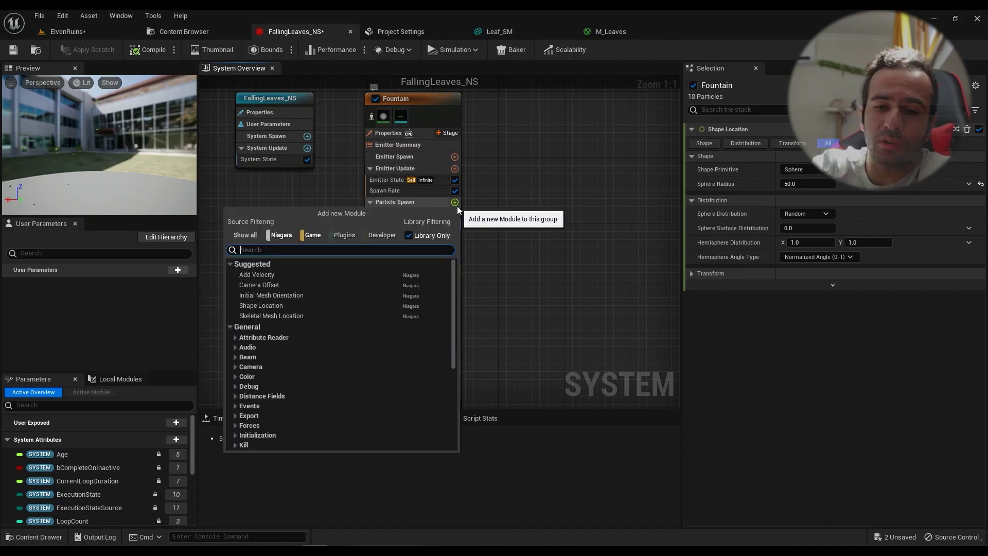
type("shape")
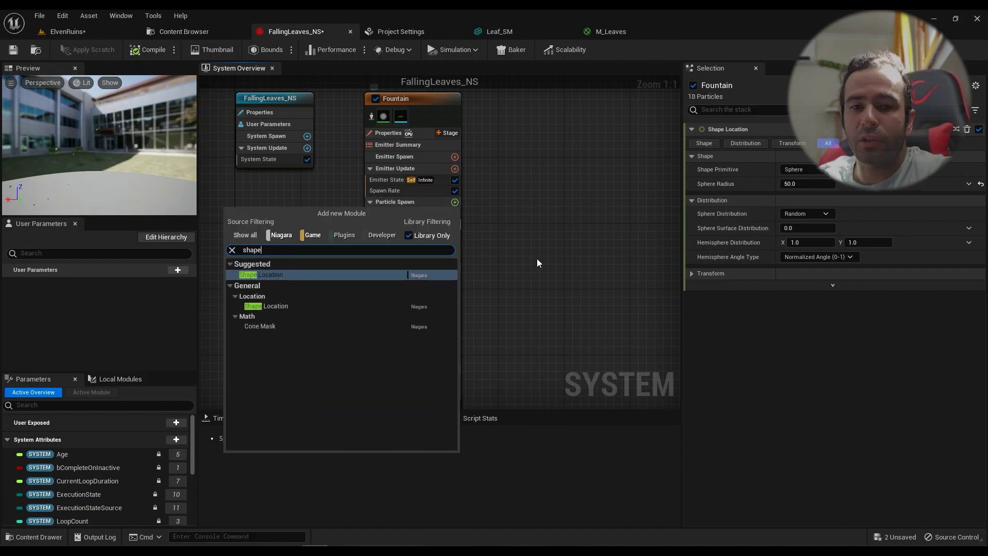
key("Return")
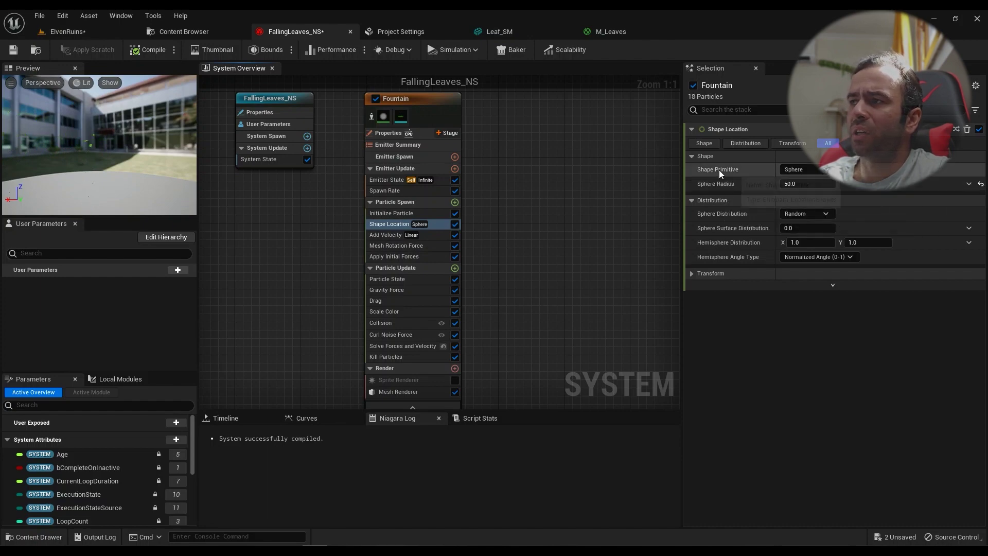
left_click(813, 170)
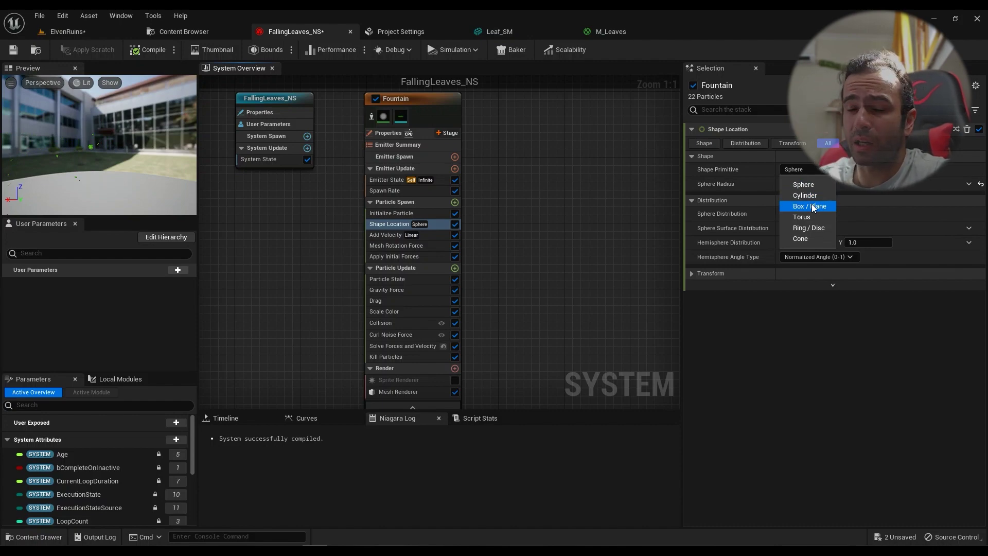
left_click(591, 203)
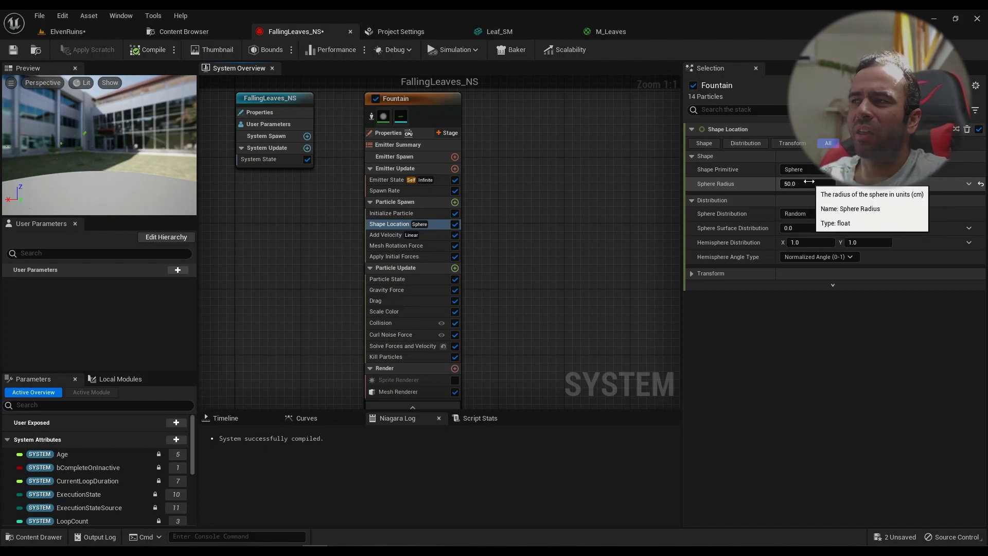
Step: Select Add Velocity and reset its Velocity to the default value
left_click(387, 235)
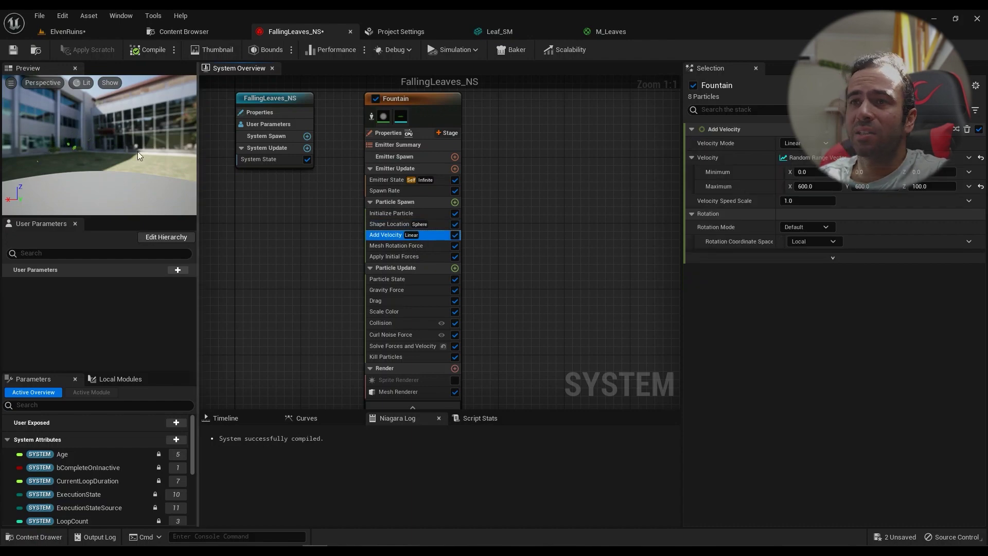
left_click_drag(106, 164, 106, 153)
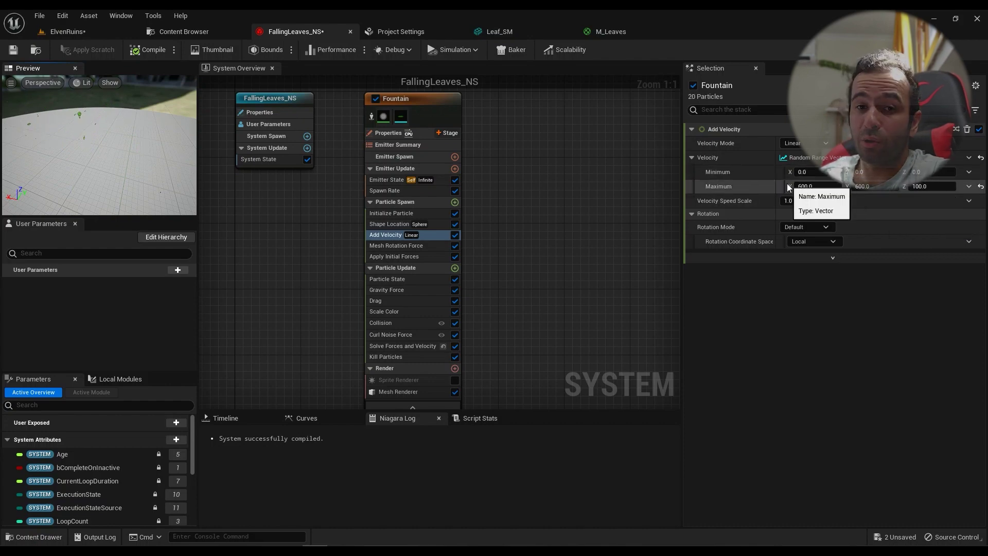
left_click(968, 158)
left_click(981, 157)
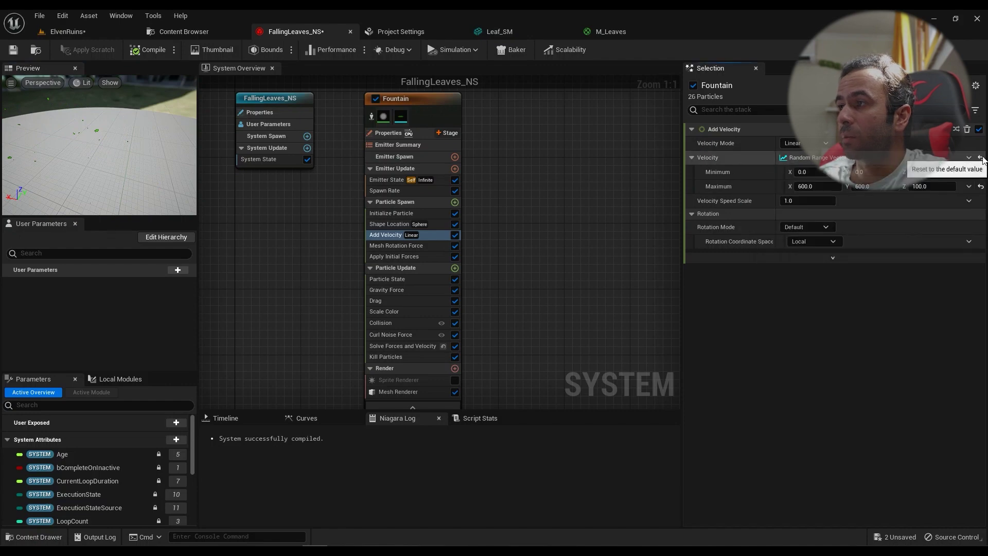
Step: Make Velocity a Random Range Vector with maximum 600, 600, 100, comparing via undo and redo
left_click(968, 158)
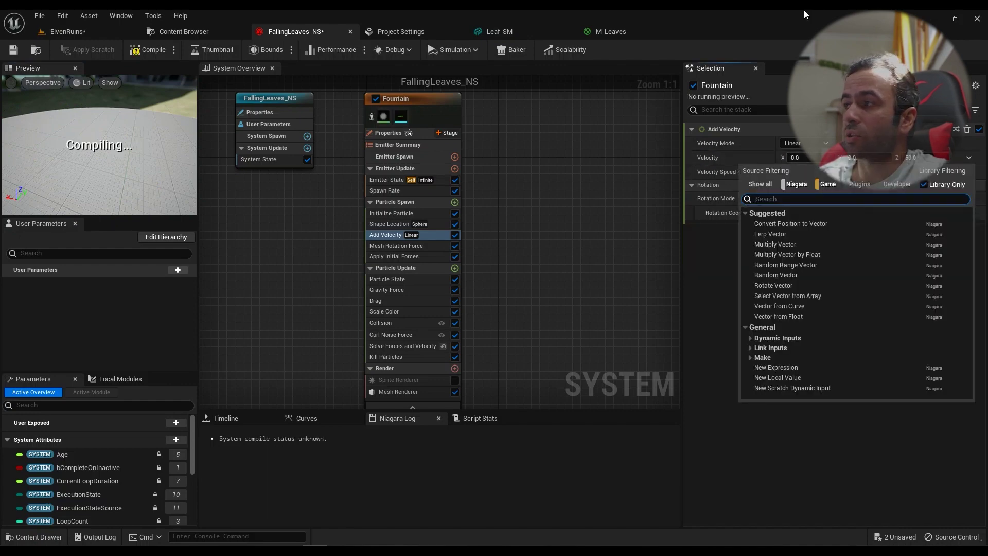
type("random")
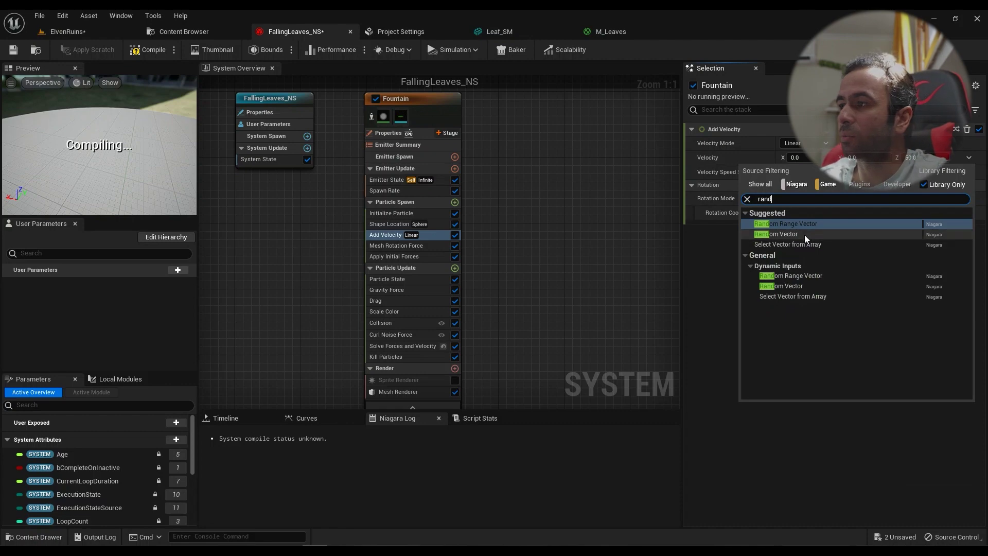
left_click(804, 235)
type("600")
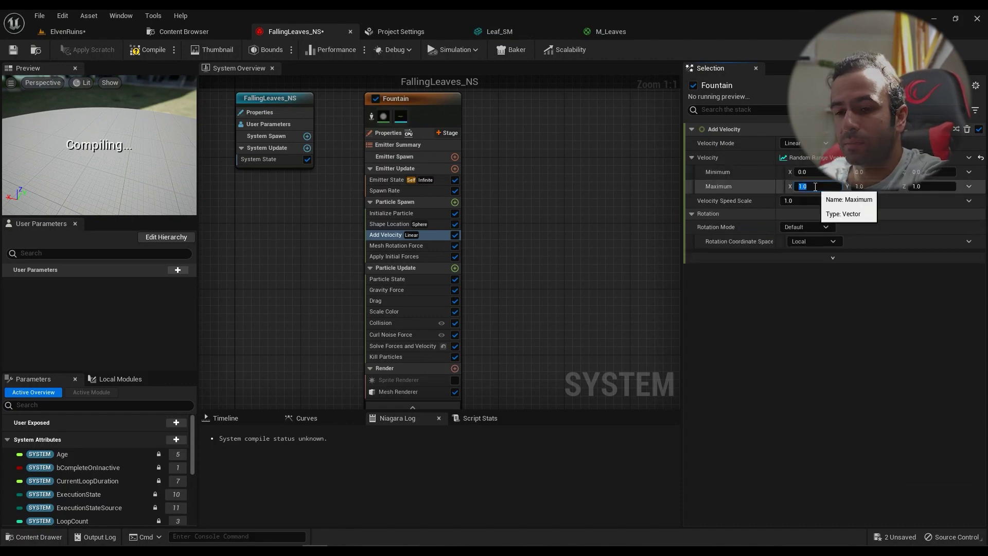
left_click(875, 187)
type("600")
key("Return")
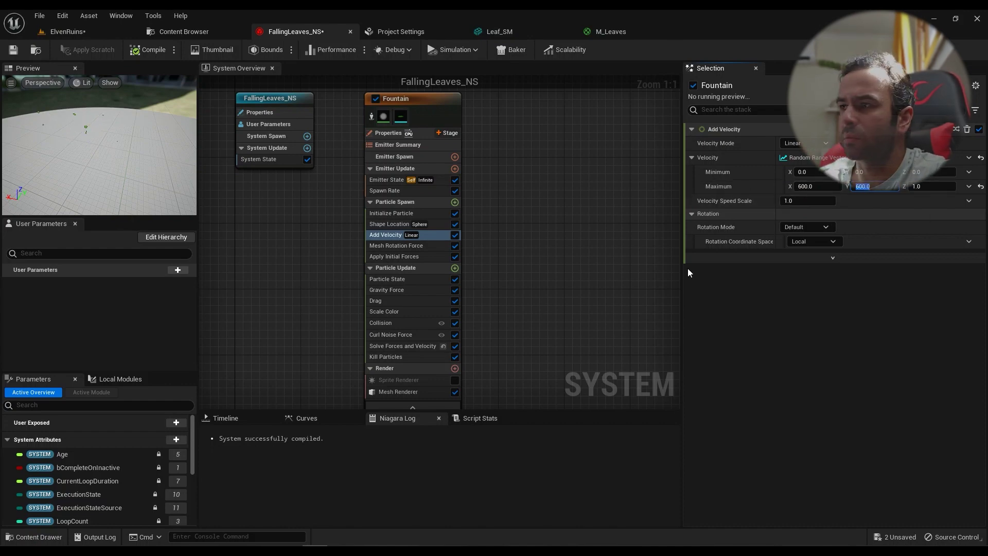
key("ctrl+z")
key("ctrl+z")
key("ctrl+z")
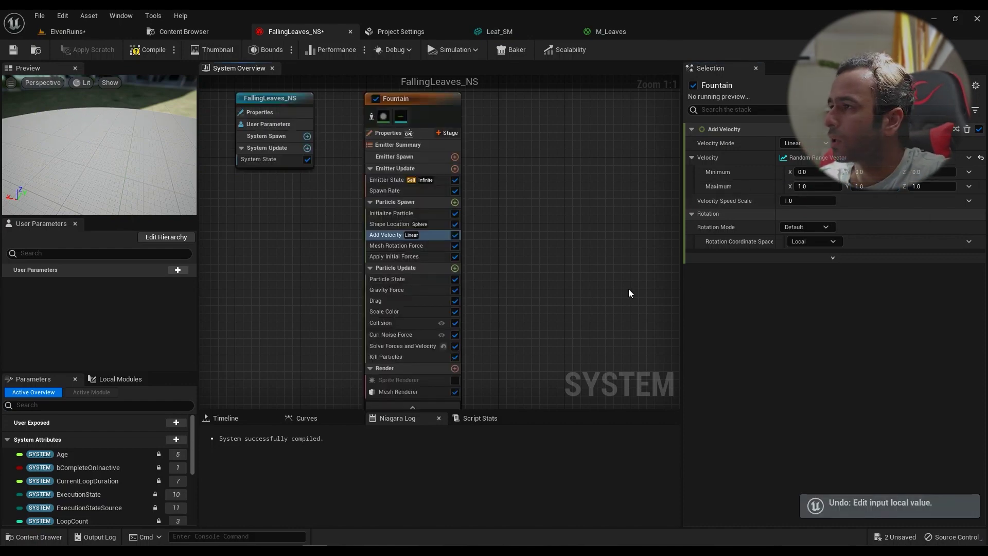
key("ctrl+z")
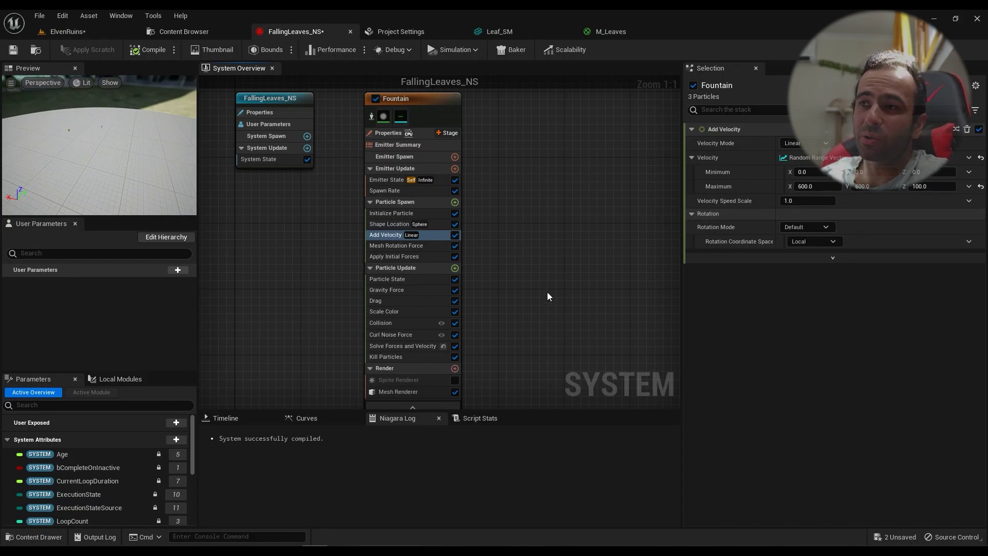
Step: Disable the existing Mesh Rotation Force and watch the leaves in the preview
left_click(398, 244)
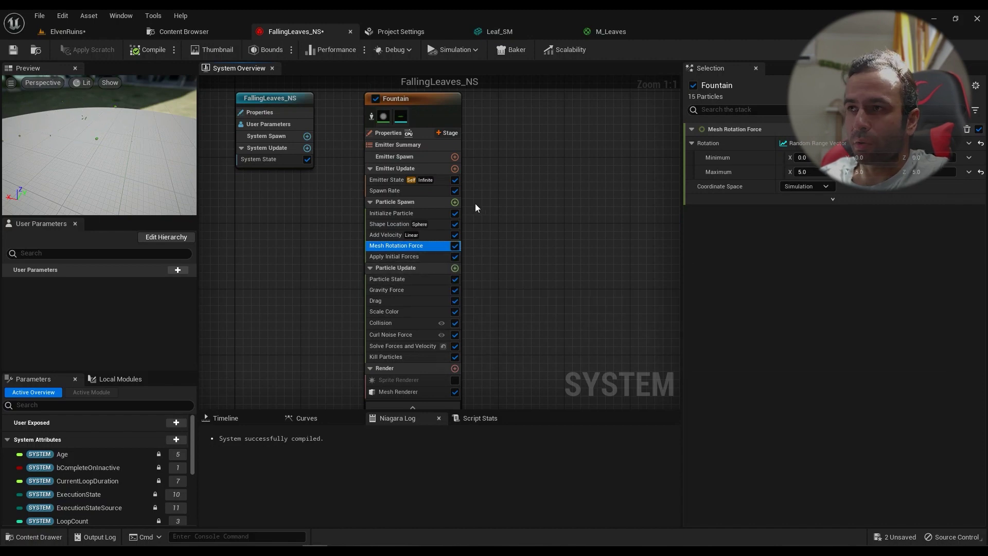
left_click(455, 246)
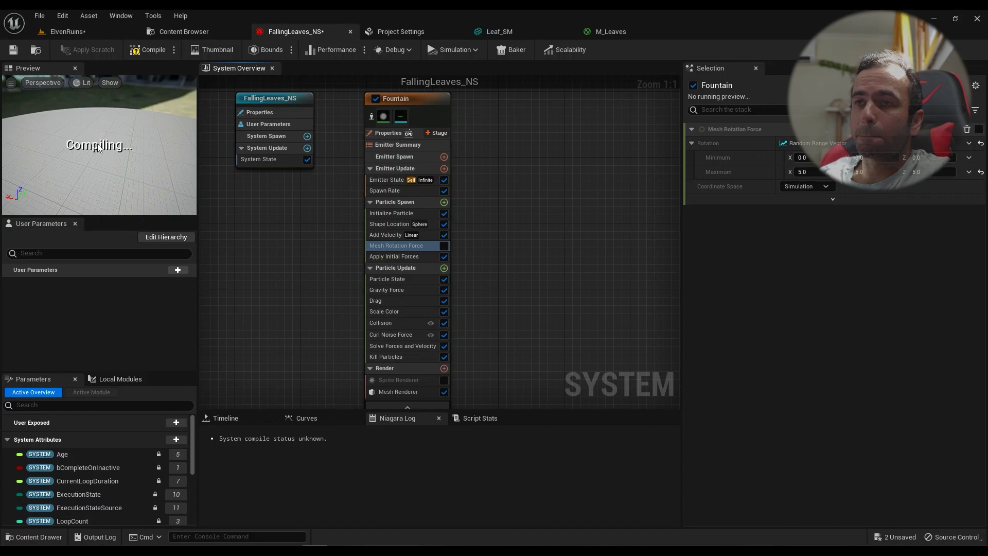
left_click(91, 141)
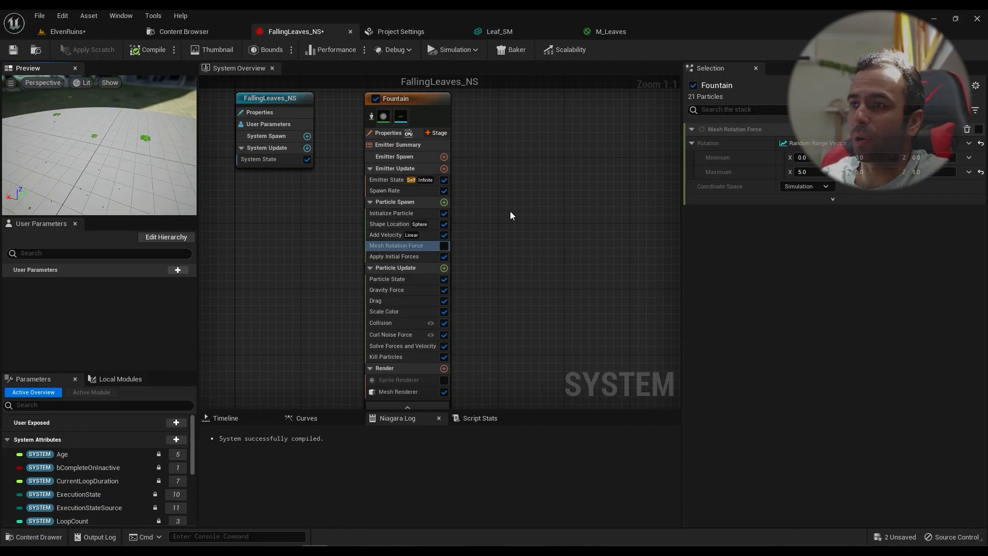
Step: Add an enabled Mesh Rotation Force at spawn with a Random Range Vector rotation from 0 to 5
left_click(444, 202)
type("mesh")
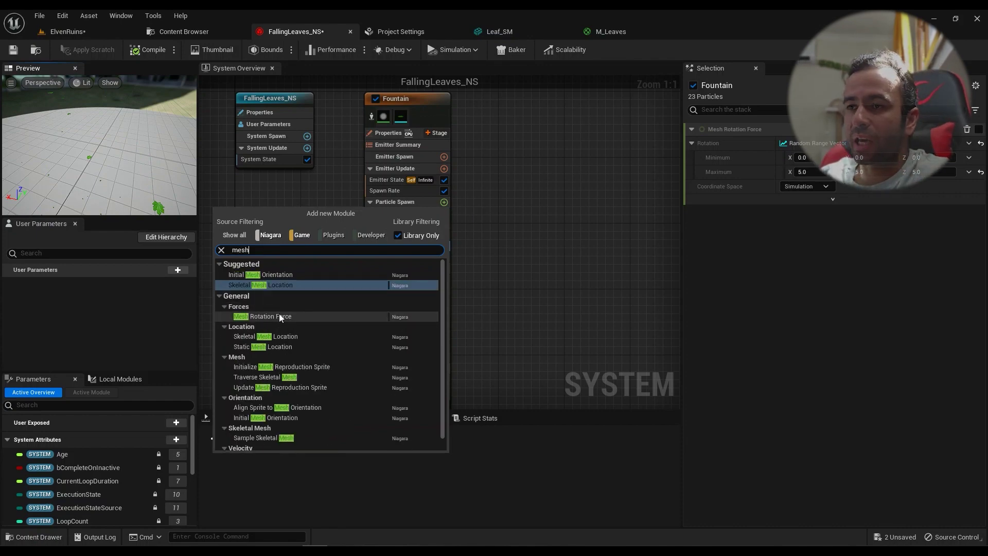
left_click(279, 315)
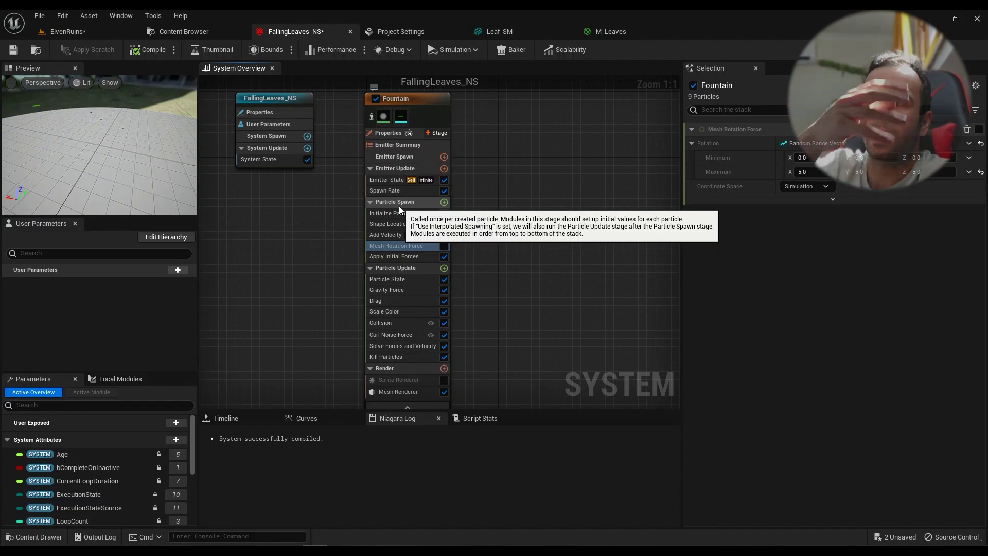
left_click(445, 246)
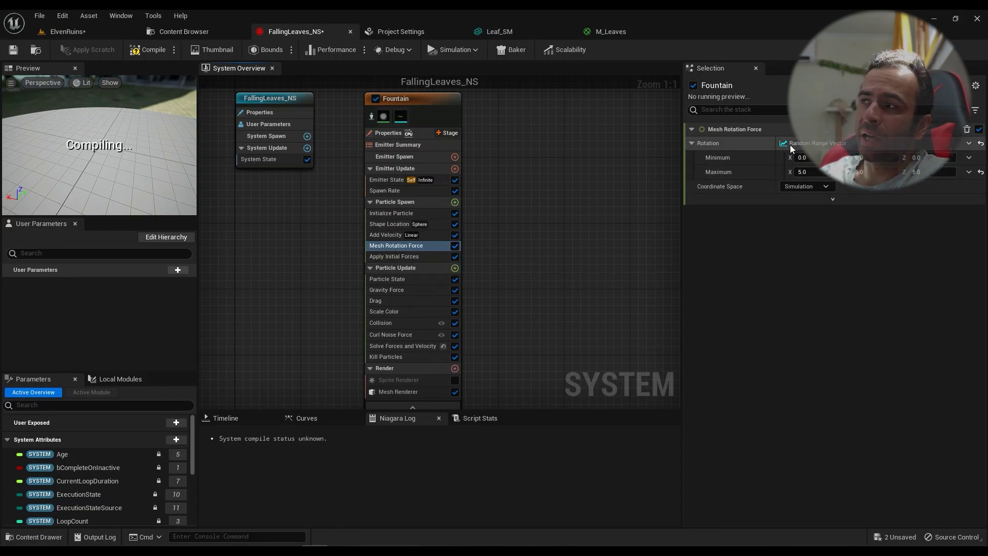
left_click(969, 144)
type("rand")
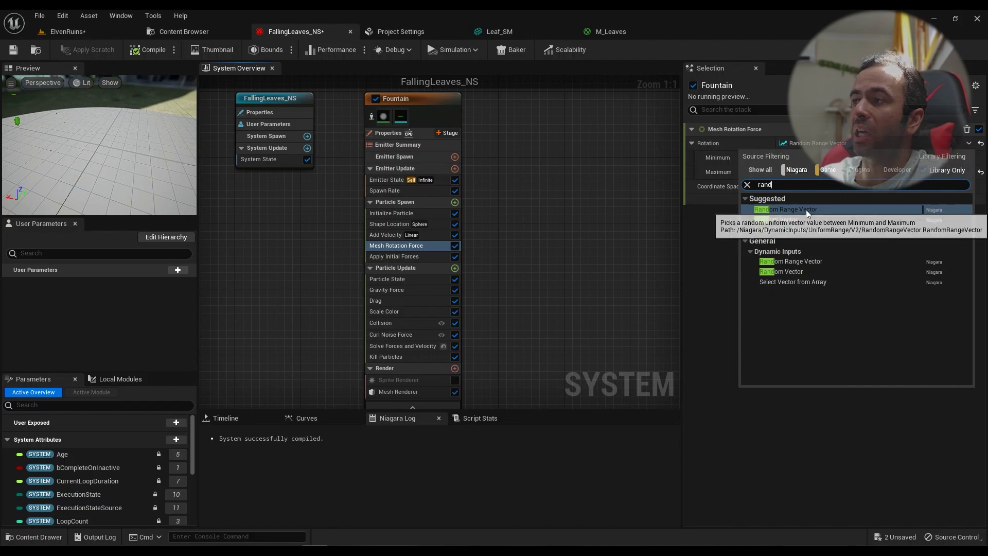
key("Return")
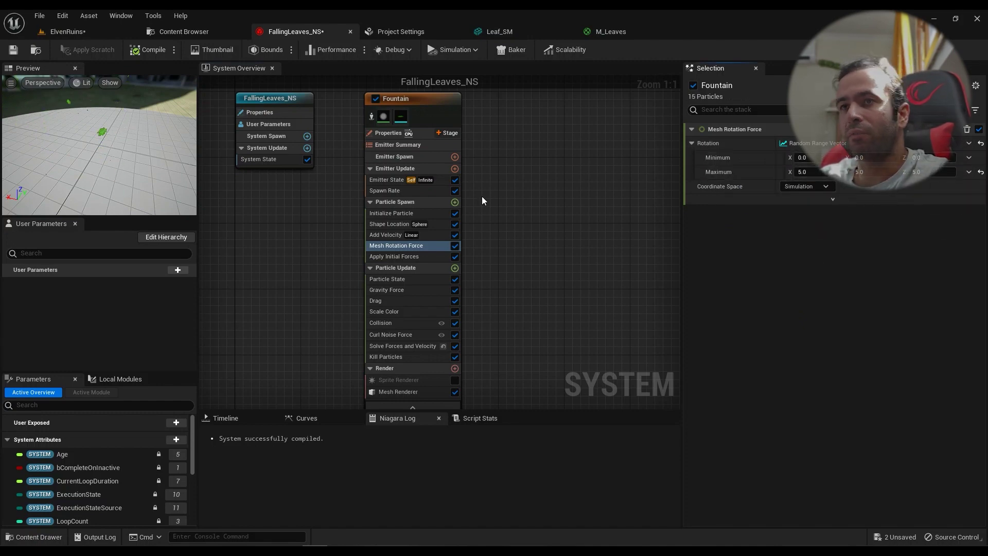
left_click(396, 256)
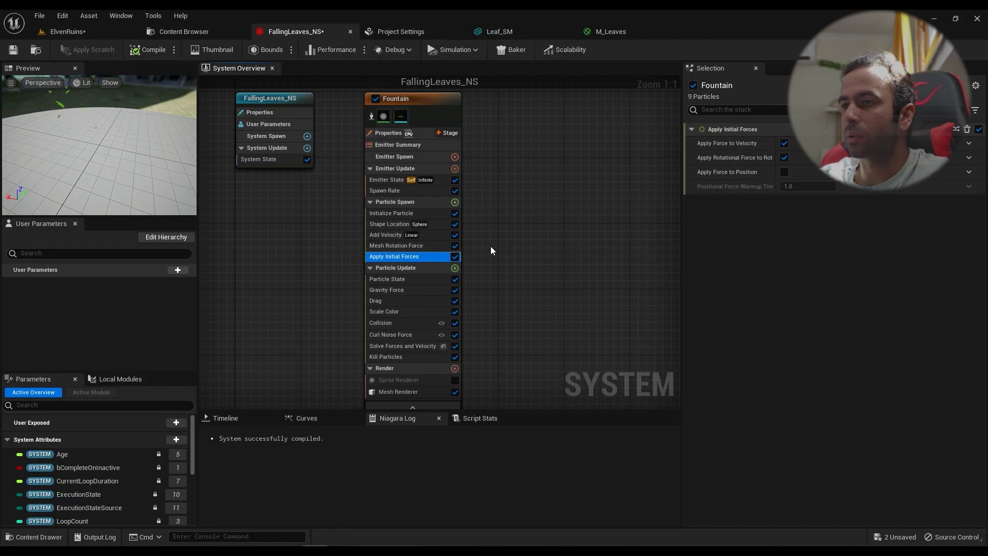
Step: Show the Gravity Force module's random range gravity settings, maximum Z at -200
left_click(410, 291)
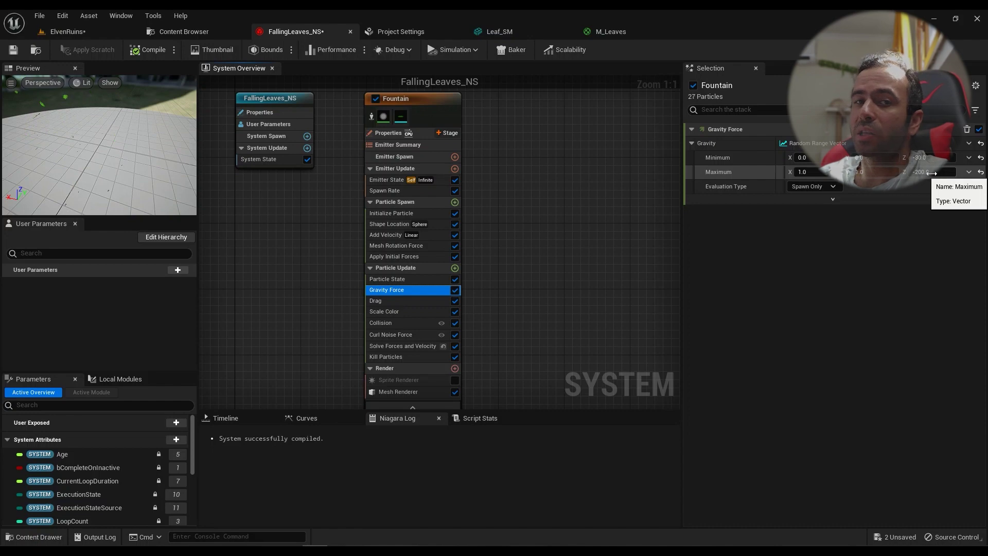
Step: Recentre the graph and review the Drag and Scale Color modules before switching to M_Leaves
right_click_drag(517, 208, 563, 145)
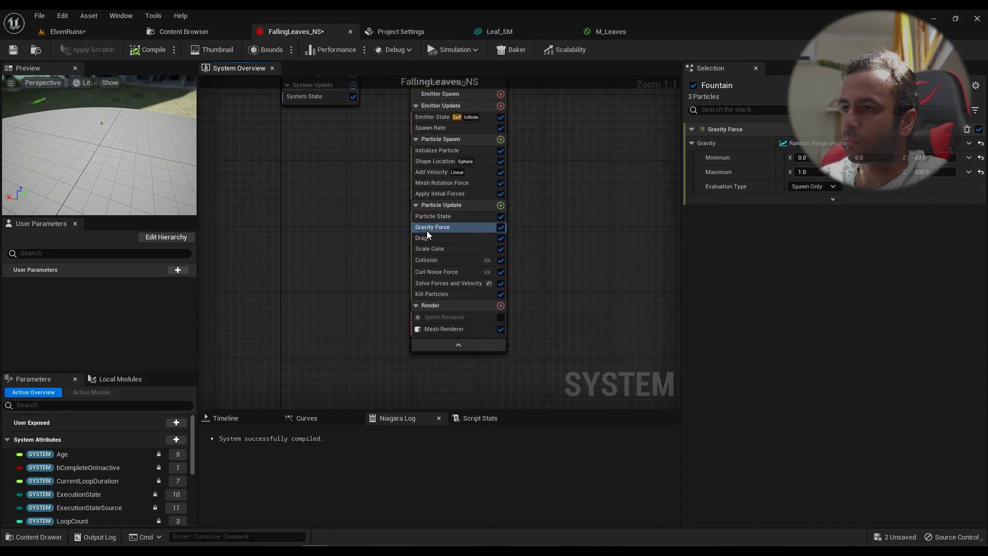
left_click(435, 237)
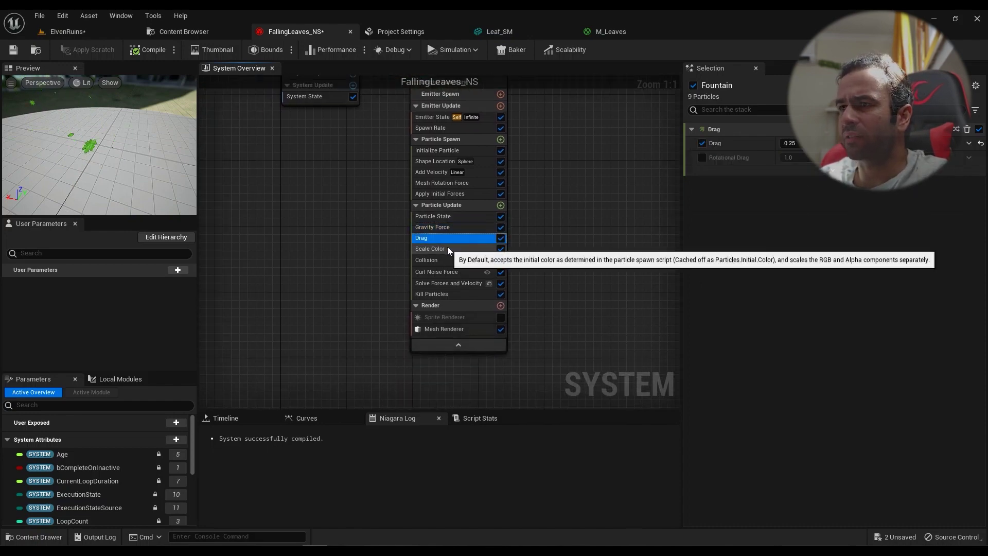
left_click(447, 248)
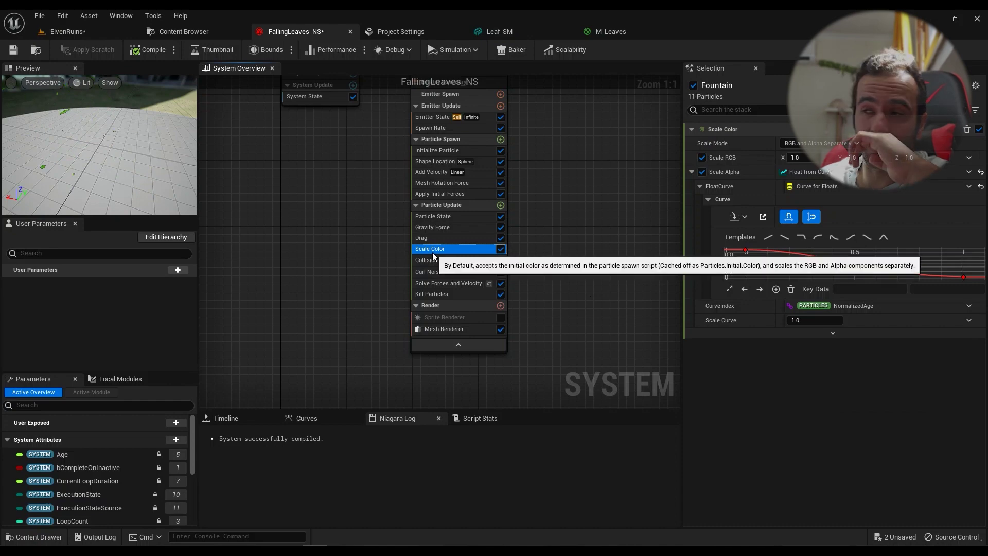
left_click(603, 32)
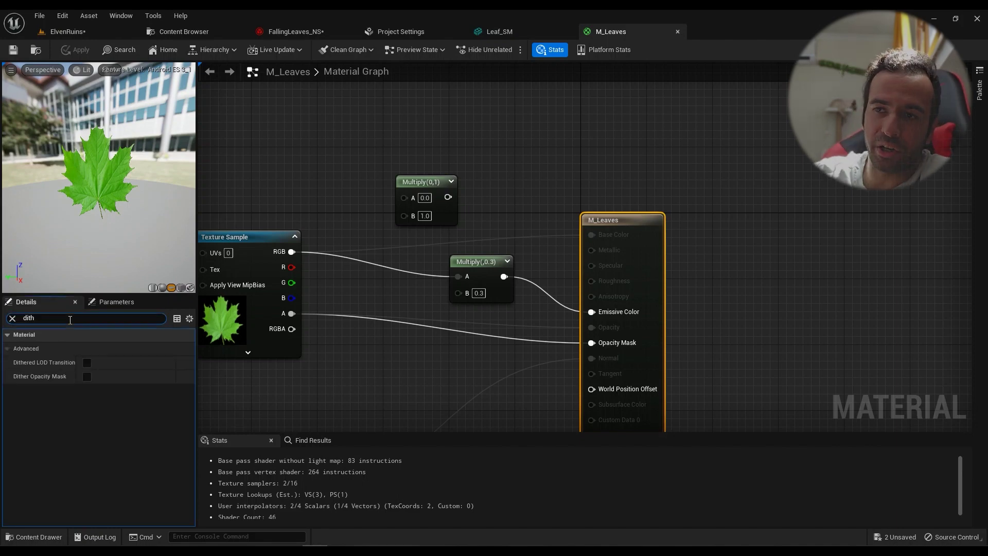
Step: Clear the material Details search, leave Blend Mode on Masked, and return to FallingLeaves_NS
left_click(12, 318)
left_click(103, 437)
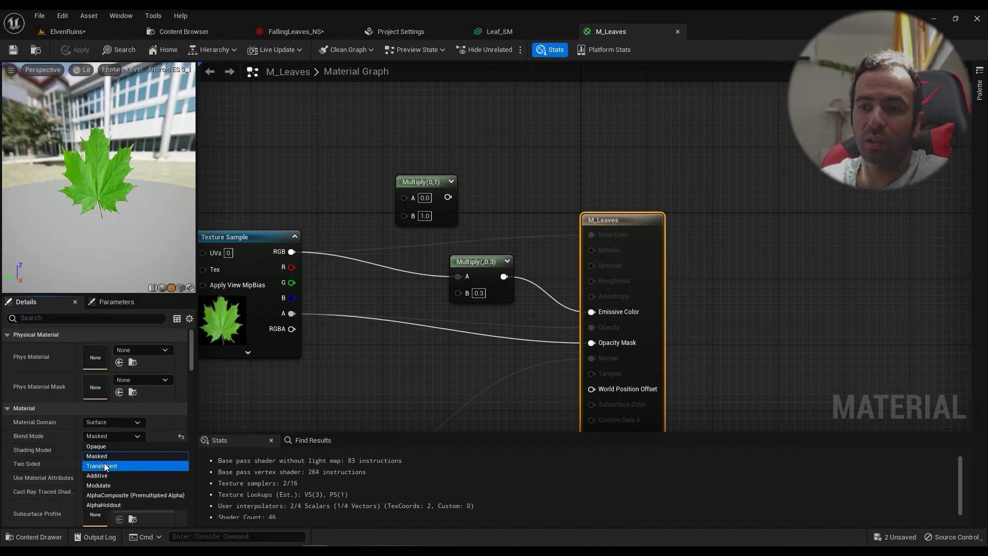
left_click(391, 387)
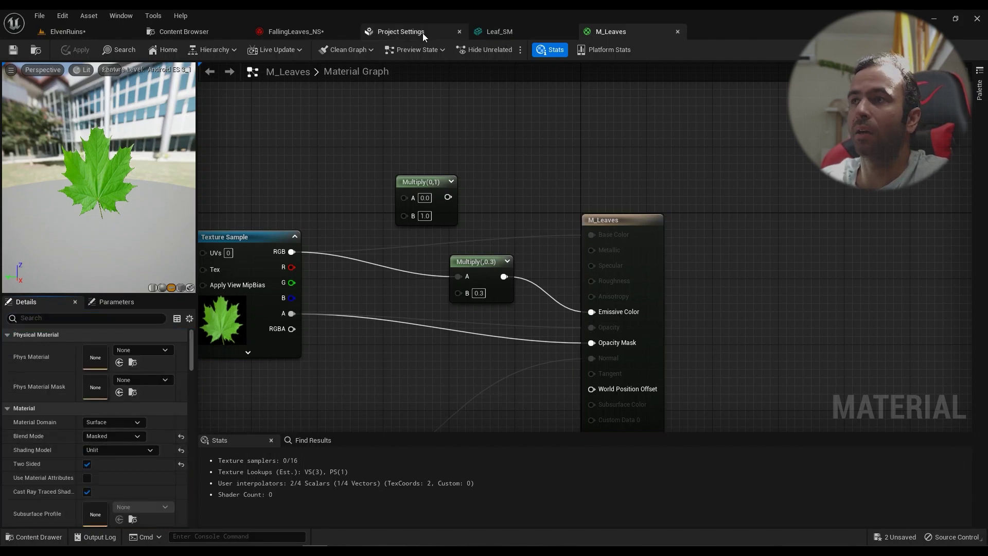
left_click(289, 31)
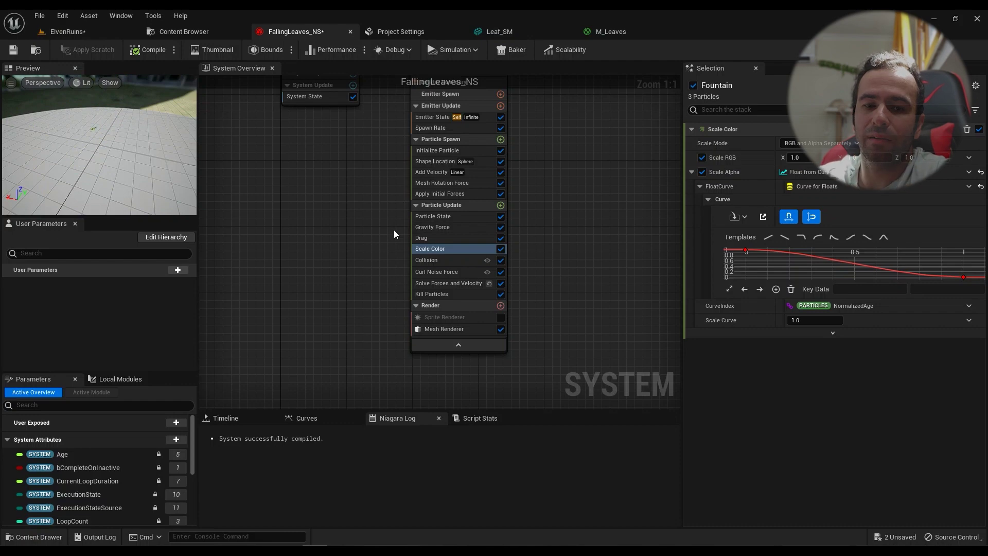
Step: Set the alpha curve's first key to time 0 with value 0
left_click(617, 34)
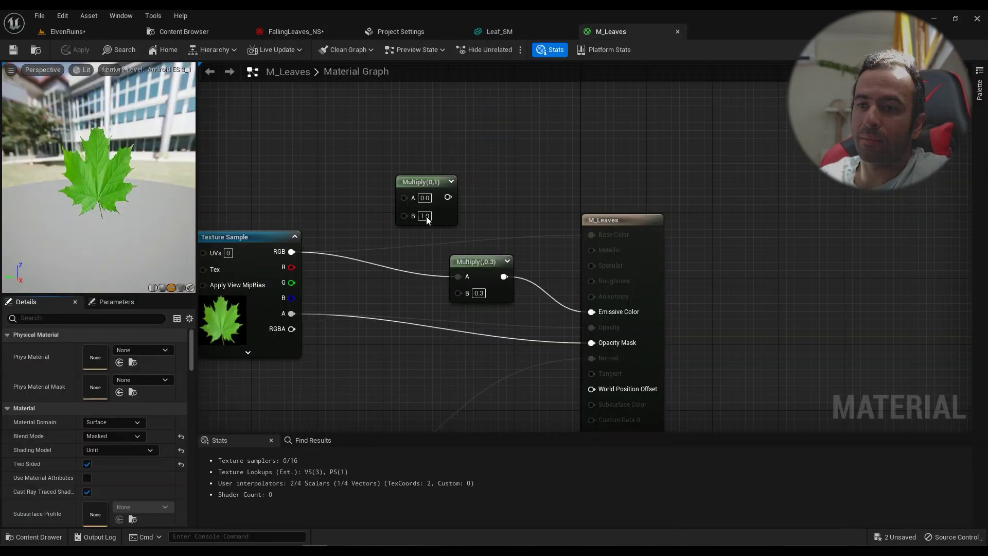
left_click(295, 34)
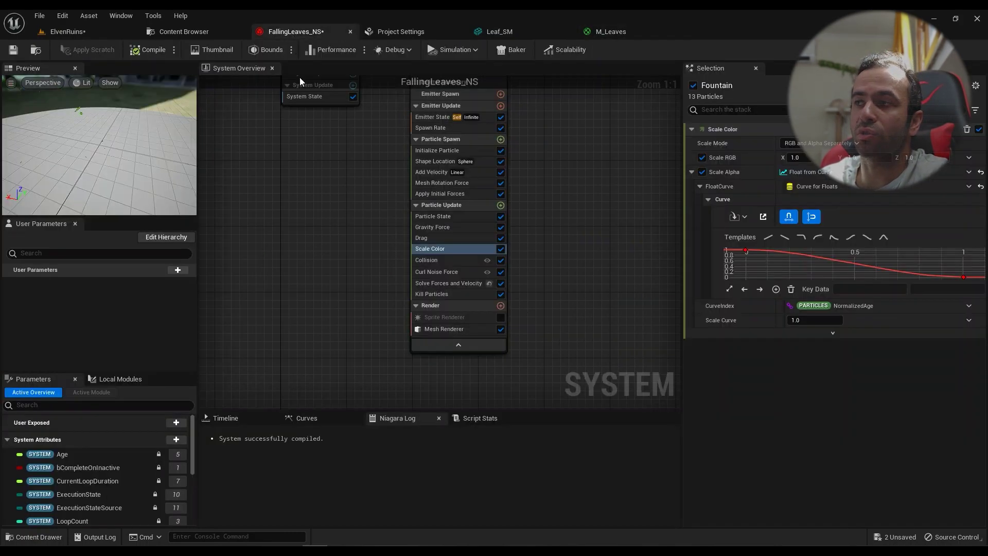
left_click(745, 251)
left_click(872, 289)
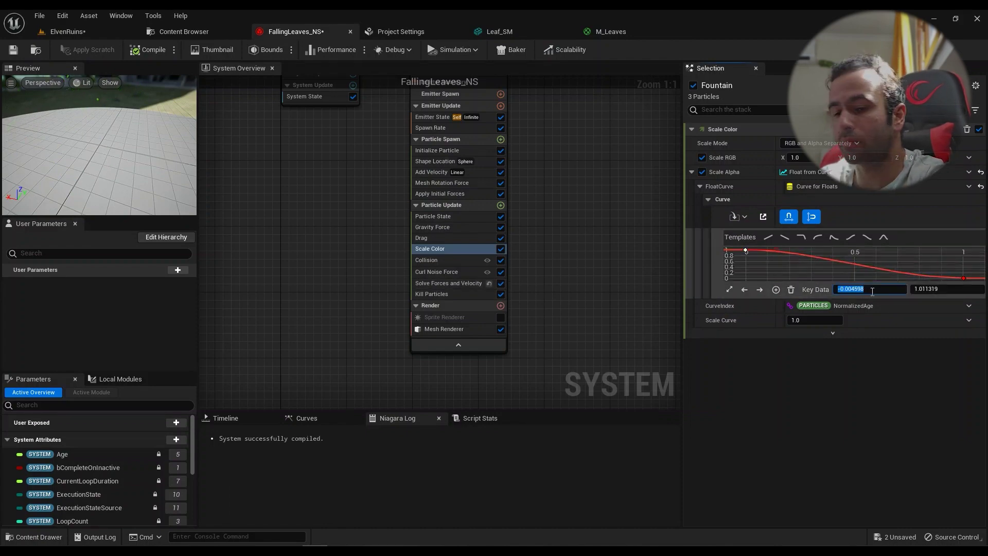
key("Tab")
type("0")
key("Return")
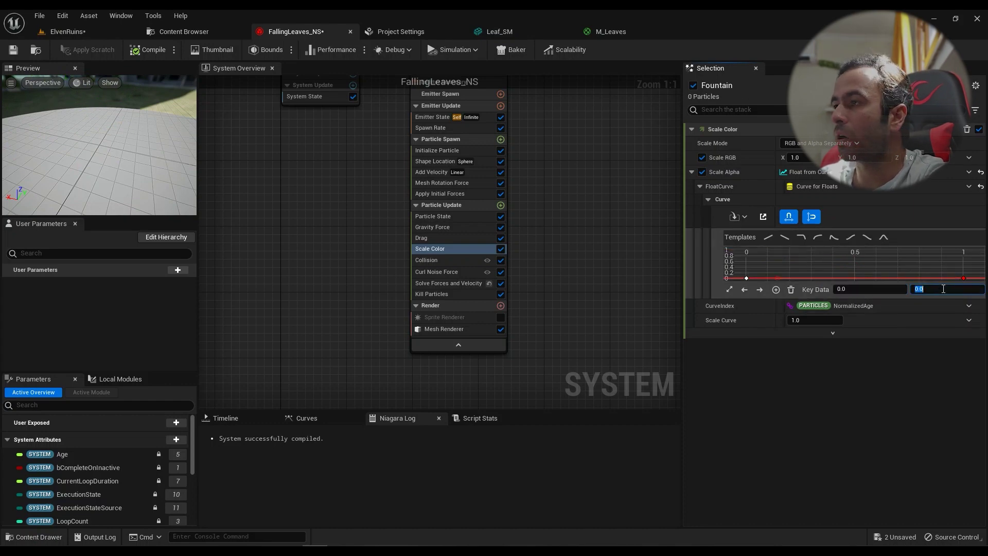
Step: Add an alpha curve key at time 0.5 with value 1
right_click(863, 279)
left_click(875, 298)
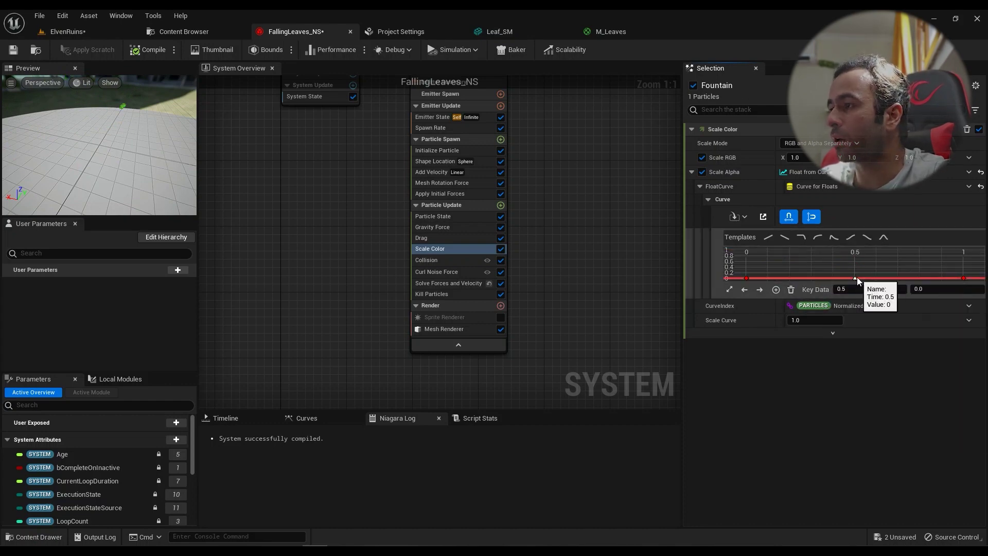
left_click(937, 289)
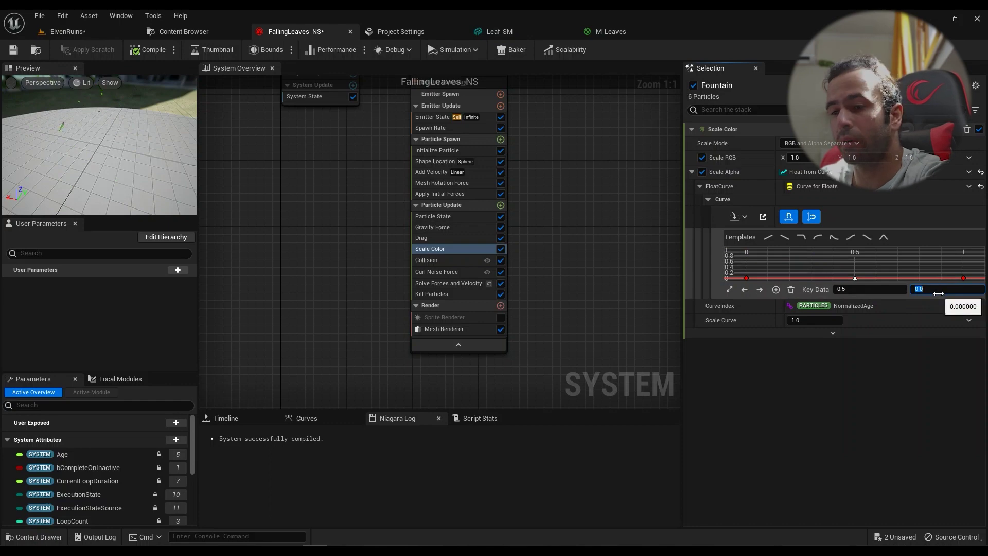
type("1")
key("Return")
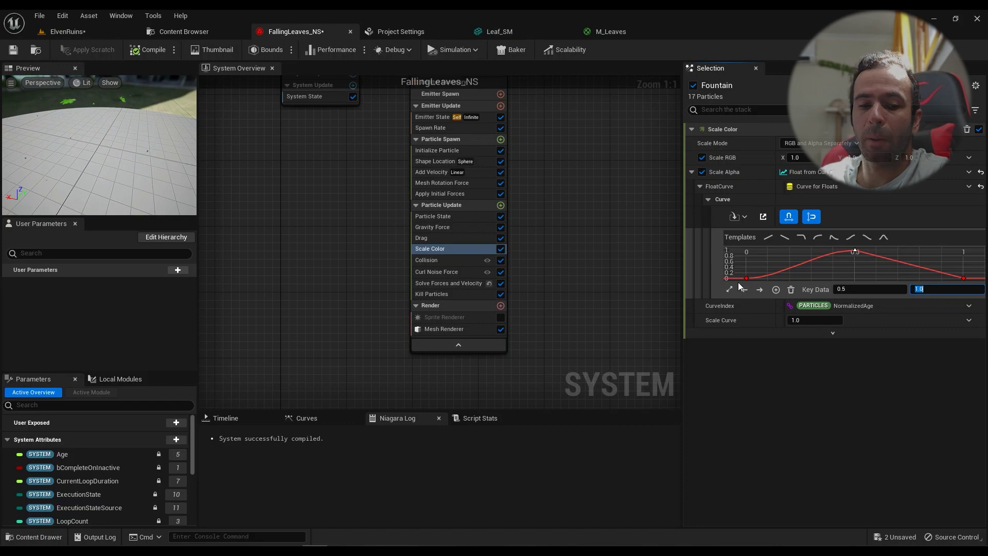
left_click(612, 34)
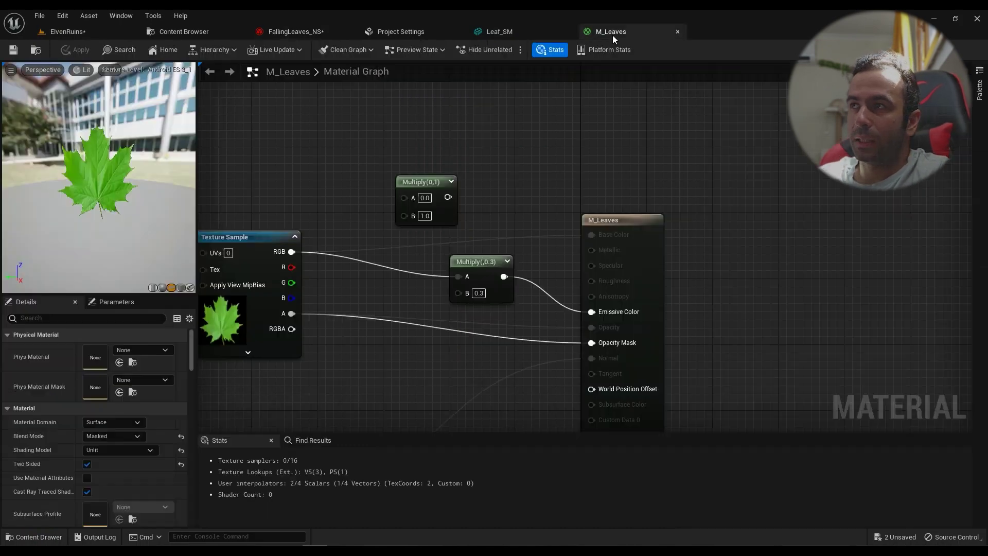
Step: Keep the M_Leaves blend mode at Masked and return to the ElvenRuins level
left_click(104, 440)
left_click(297, 395)
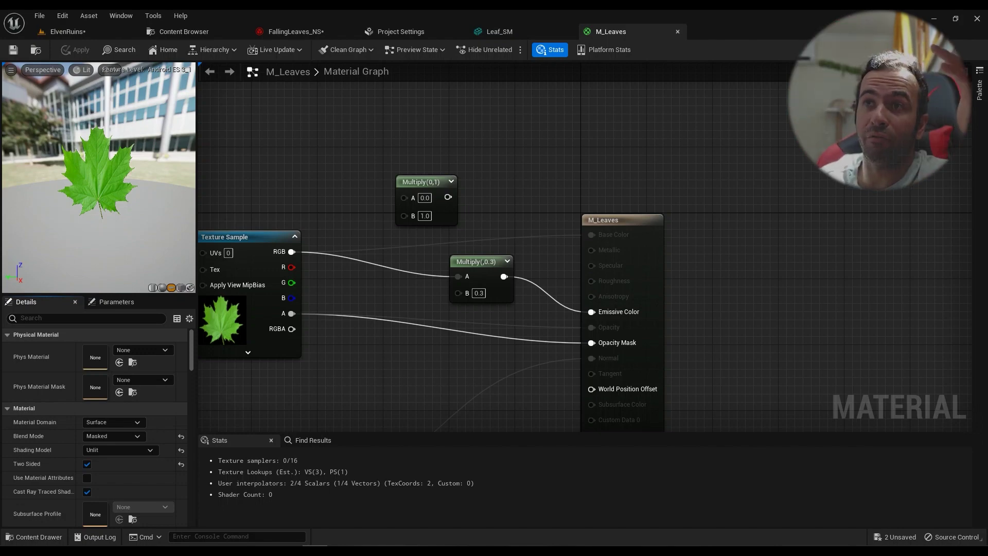
left_click(67, 31)
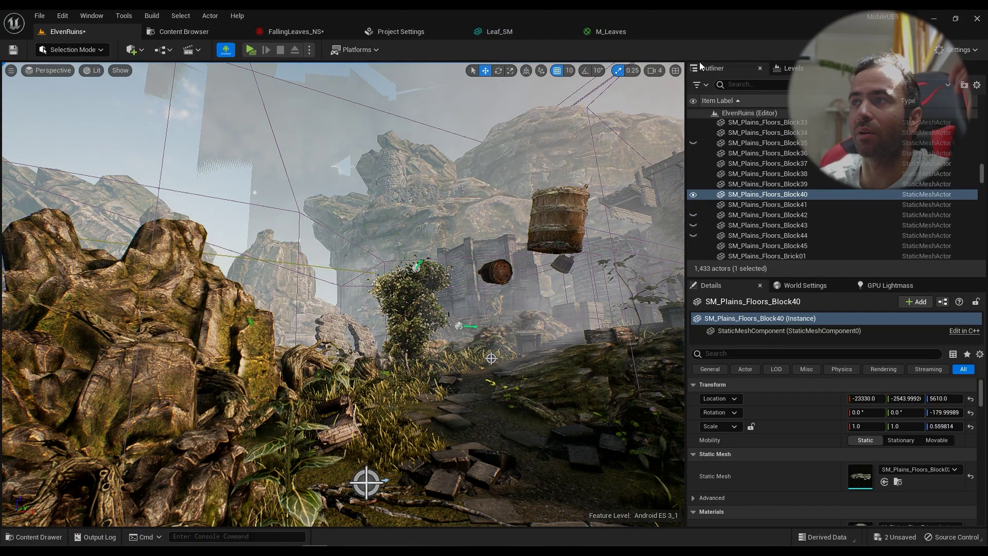
Step: Review the M_Leaves material, the Collision module settings and the ElvenRuins level across tabs
left_click(617, 31)
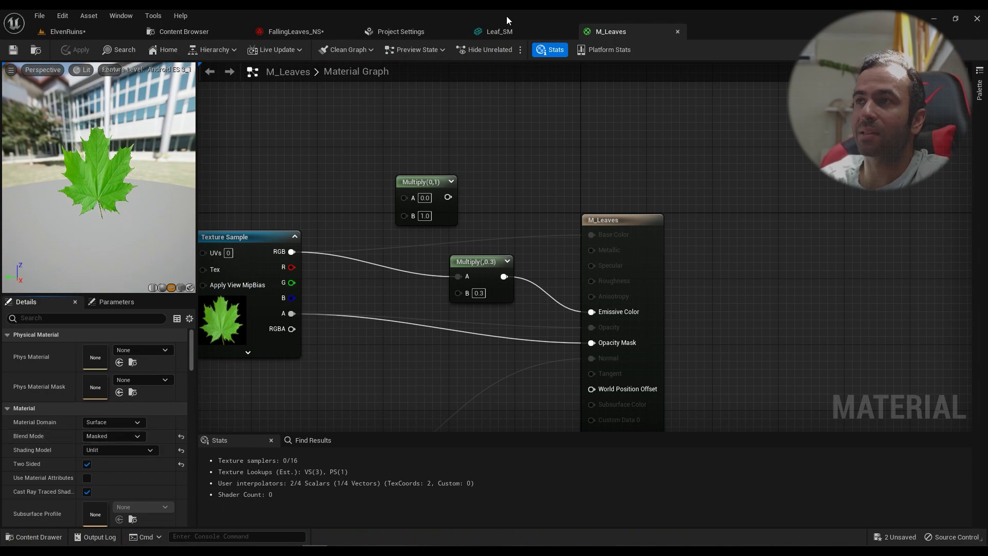
left_click(296, 32)
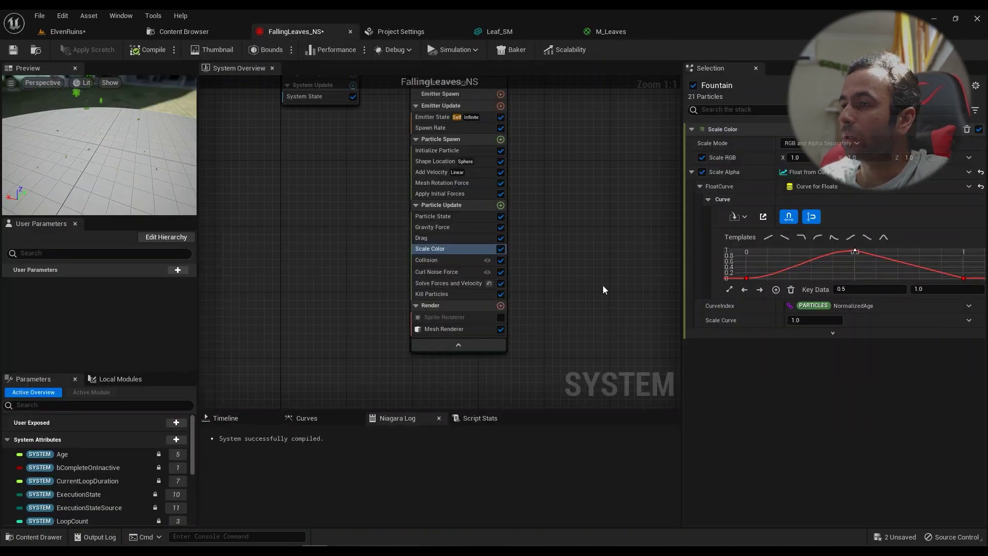
left_click(431, 260)
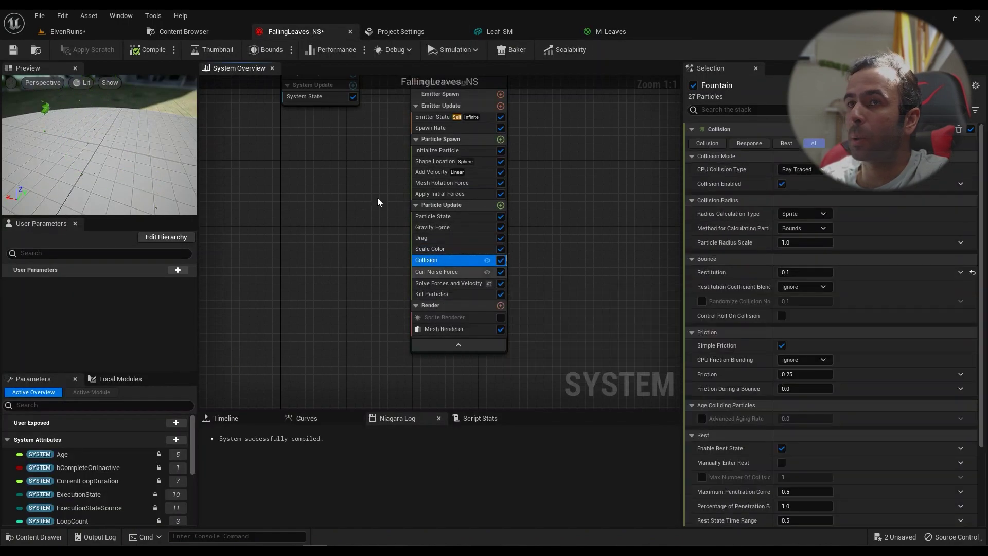
left_click(78, 30)
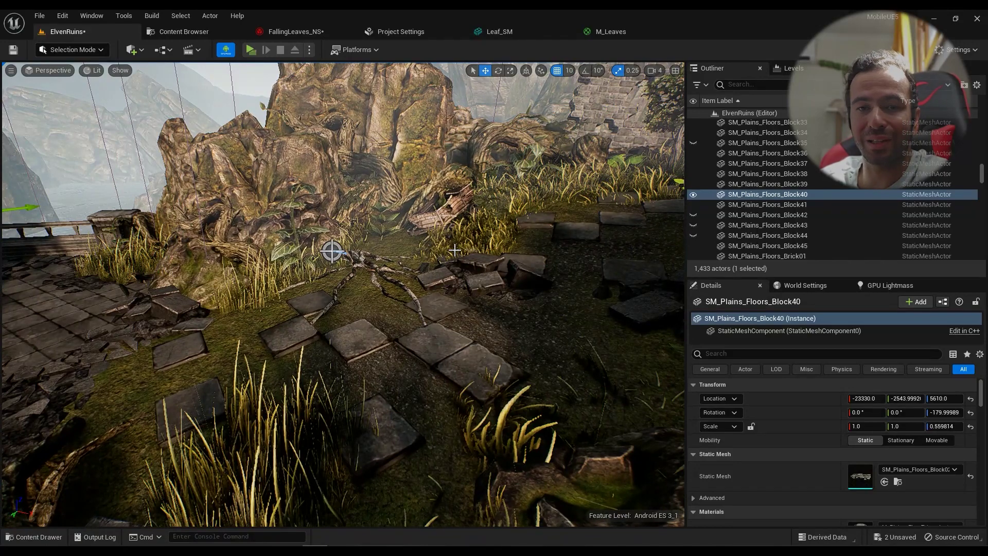
left_click(611, 31)
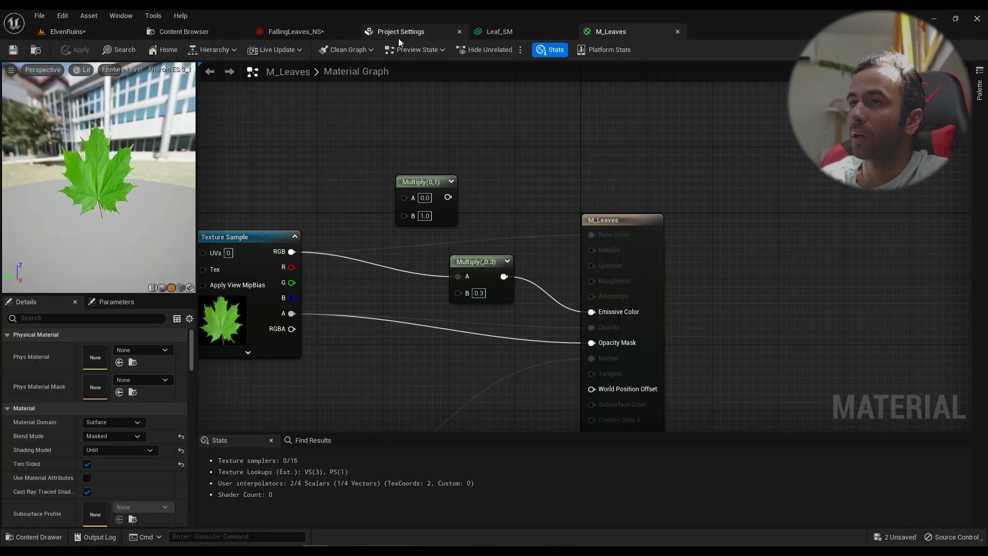
left_click(304, 32)
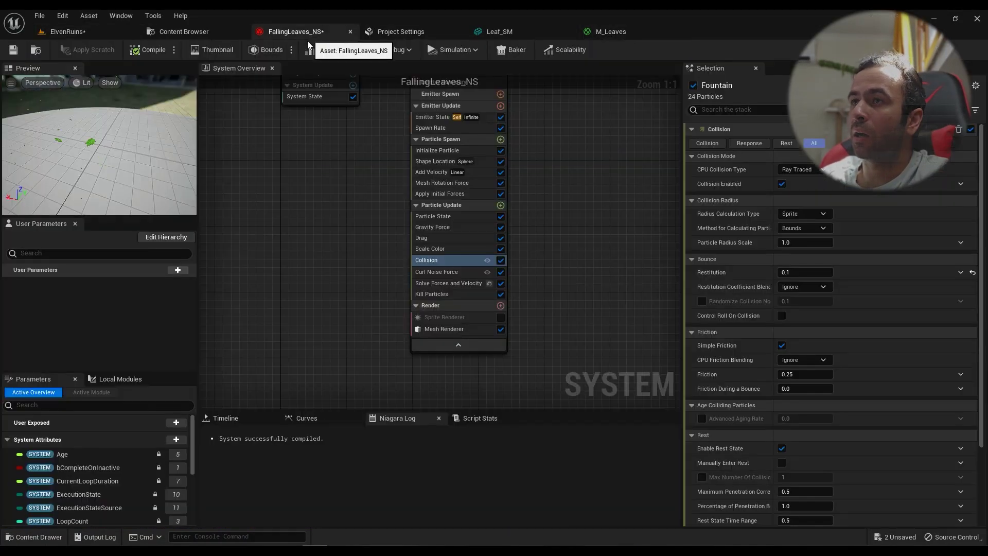
Step: Add a Collision module to Particle Update, disable Kill Particles, and recompile the system
left_click(500, 205)
type("coll")
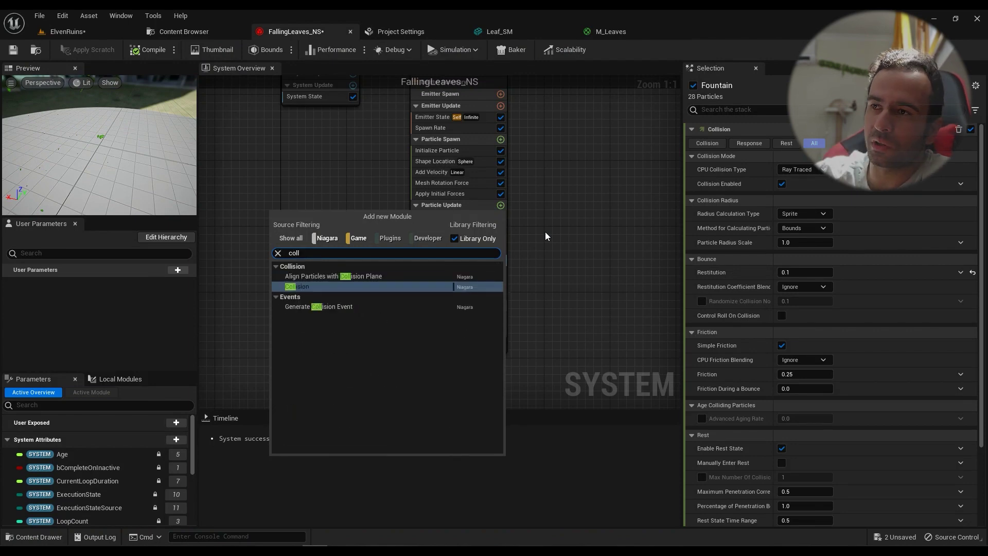
key("Return")
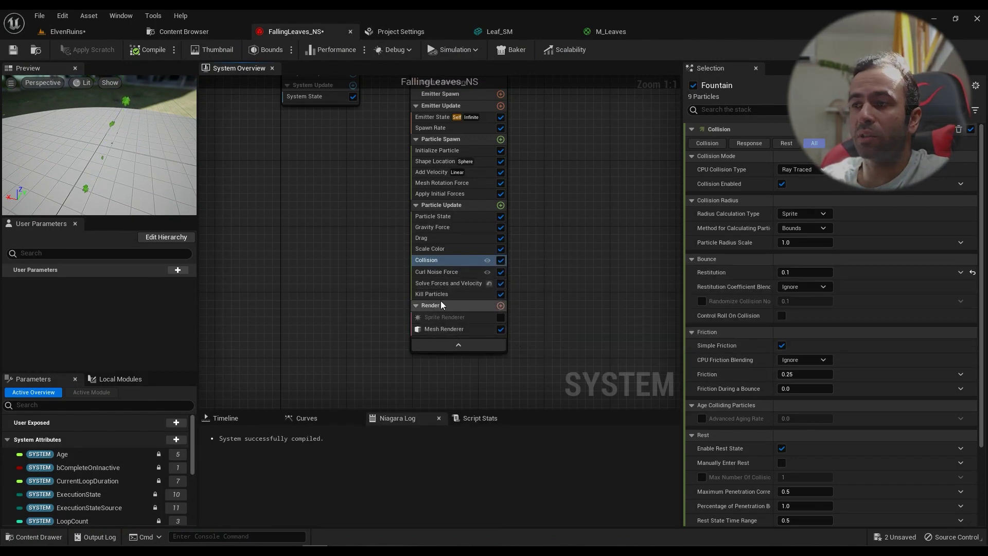
left_click(501, 293)
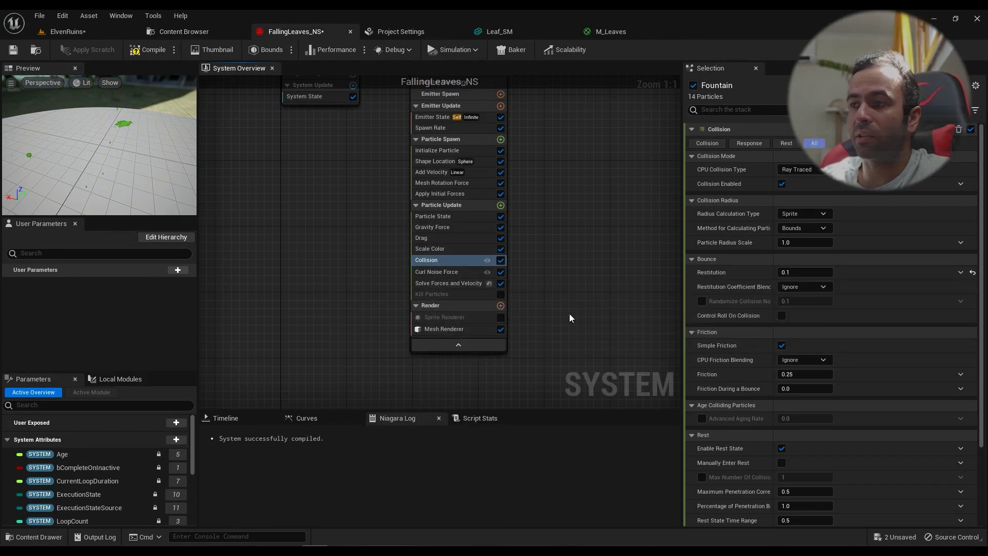
left_click(144, 53)
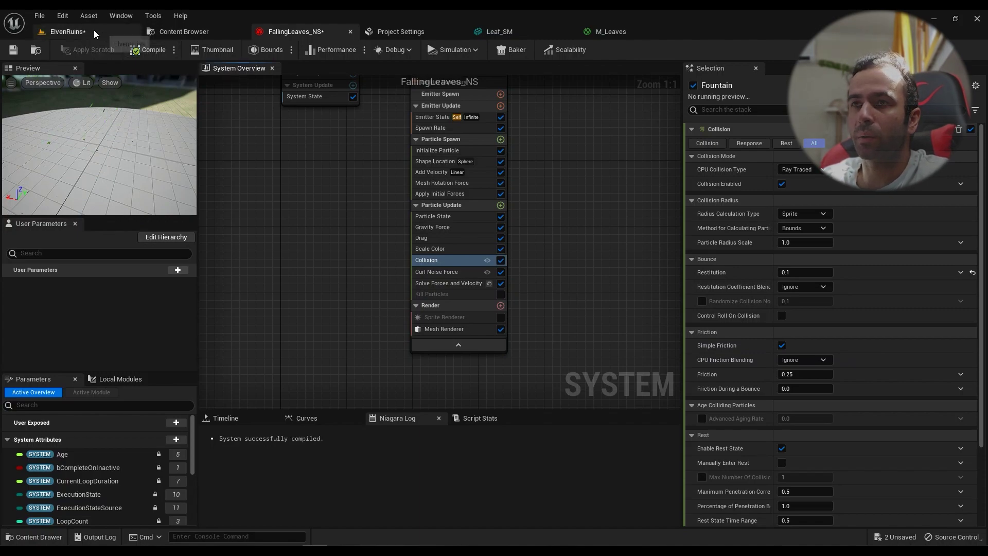
Step: Check the leaves in ElvenRuins and M_Leaves, then come back to FallingLeaves_NS
left_click(67, 31)
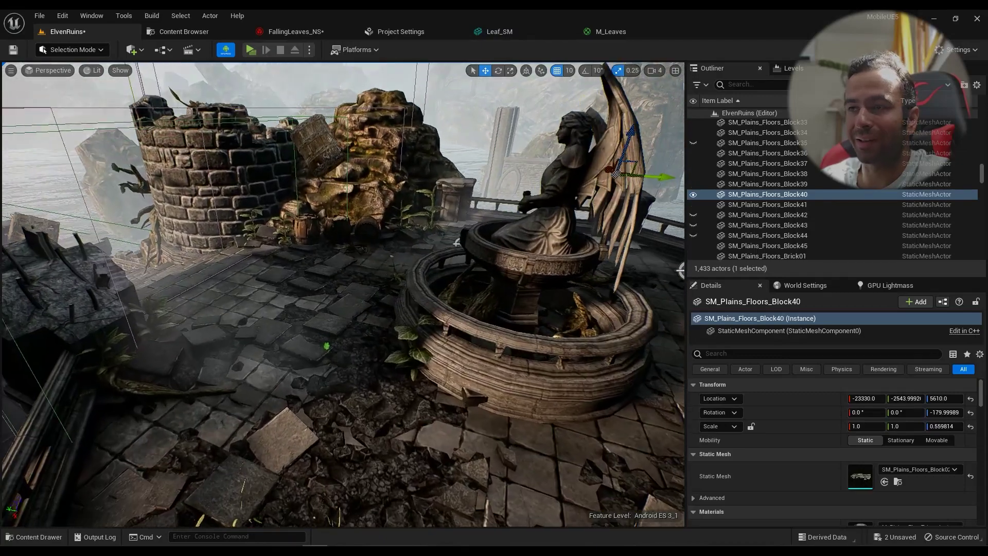
left_click(611, 32)
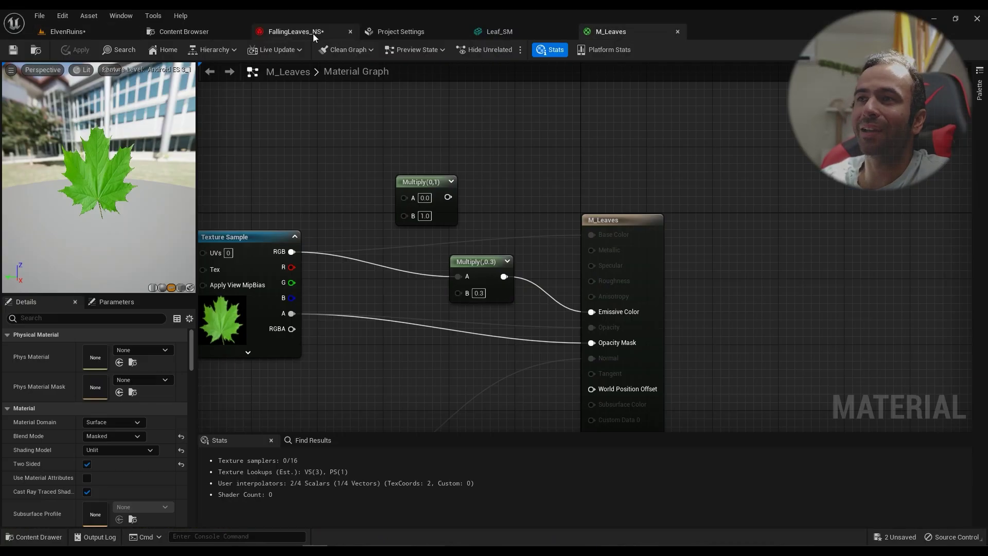
left_click(290, 32)
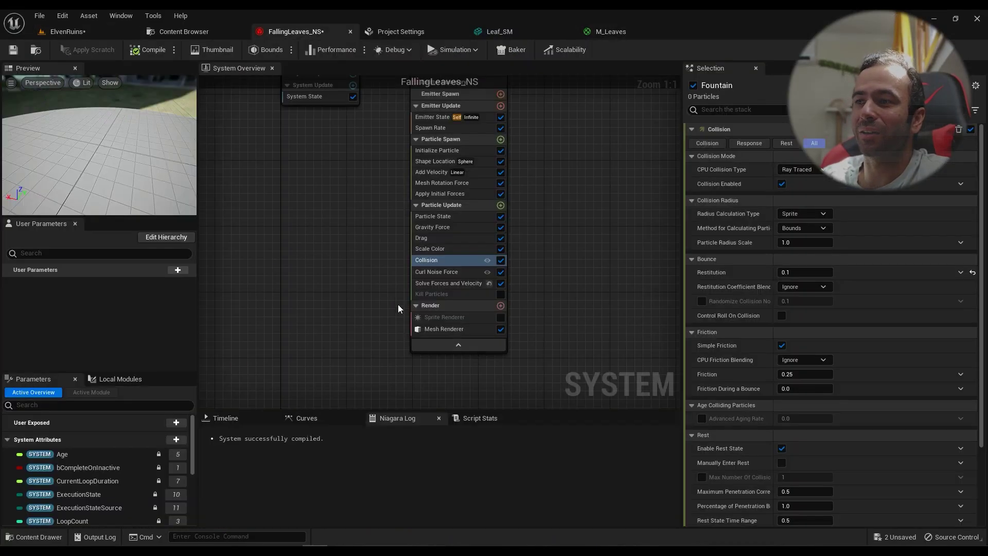
Step: Re-enable the Kill Particles module in Particle Update
left_click(501, 296)
left_click(500, 205)
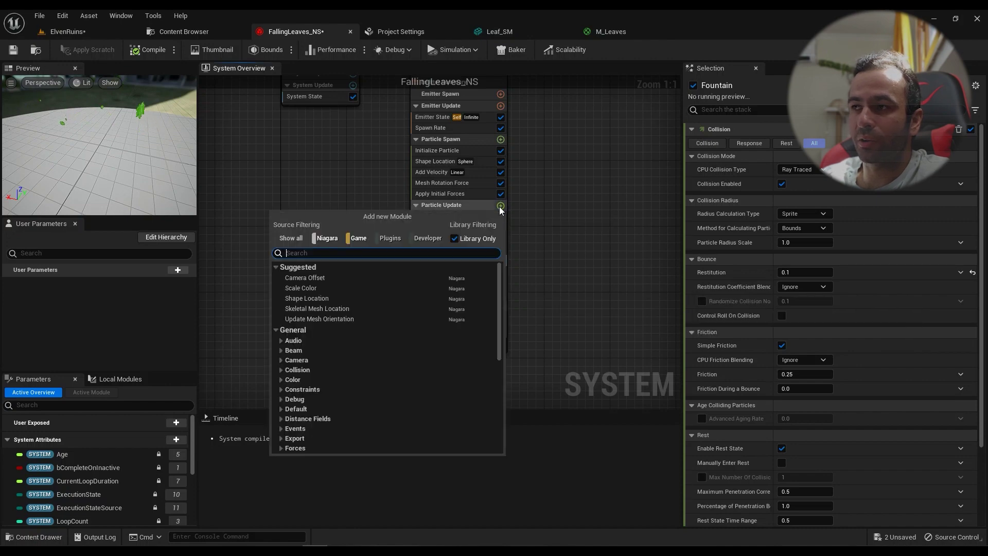
type("kill")
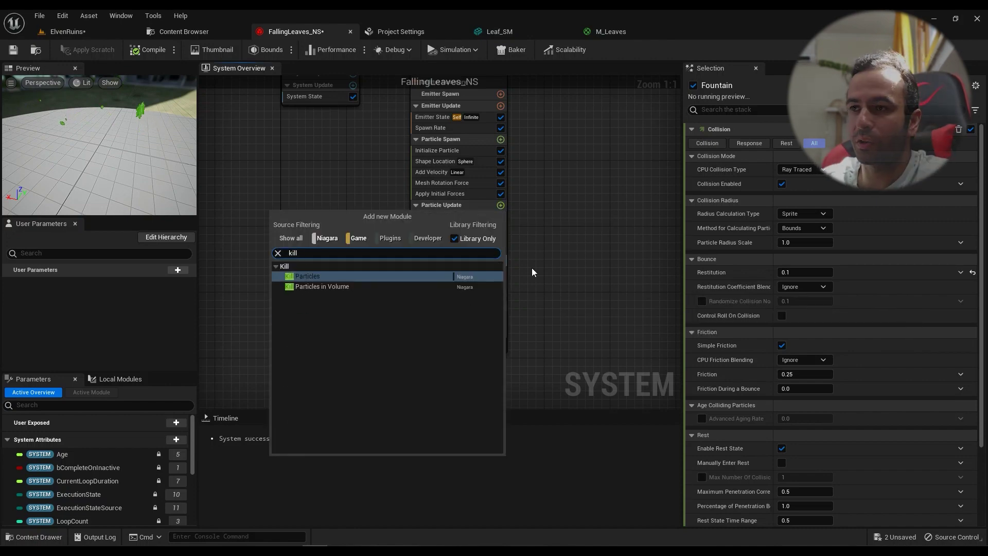
left_click(532, 268)
Step: Reset the Kill Particles input and bind the HasCollided particle attribute to it
left_click(455, 294)
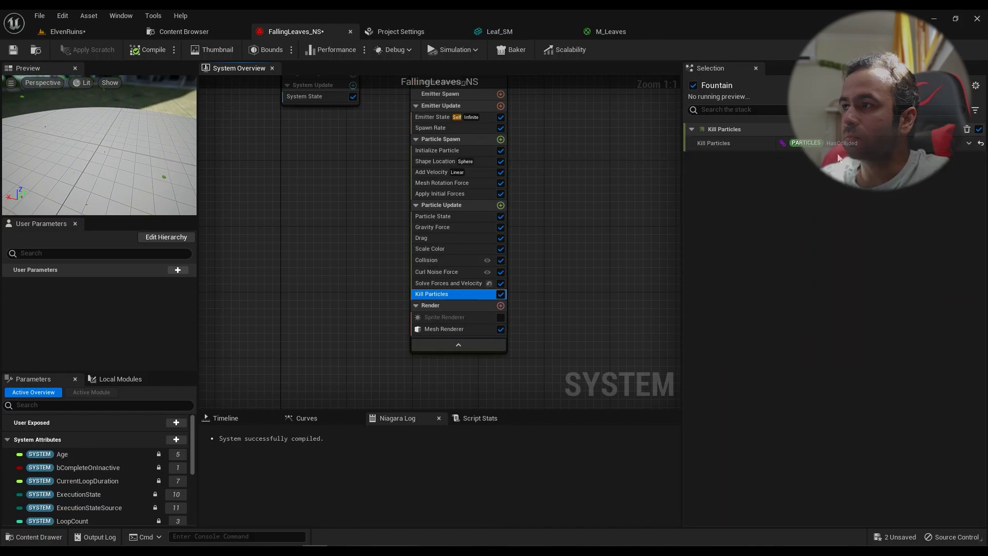
left_click(782, 143)
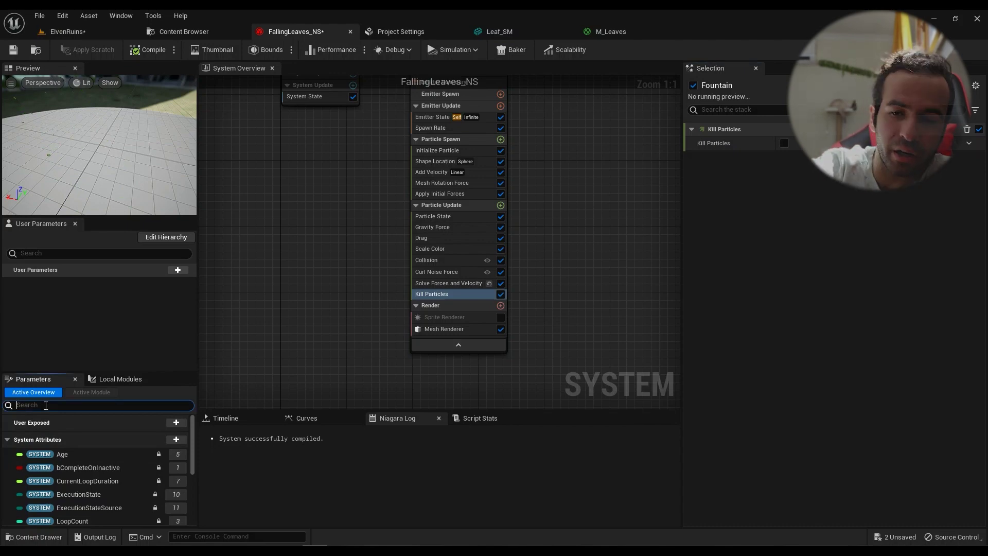
type("hasc")
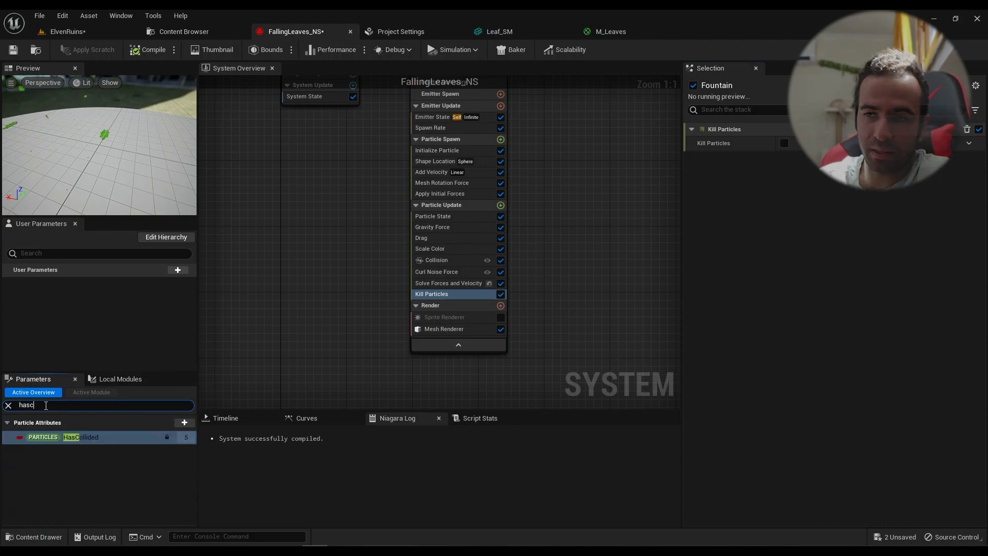
left_click_drag(77, 436, 832, 144)
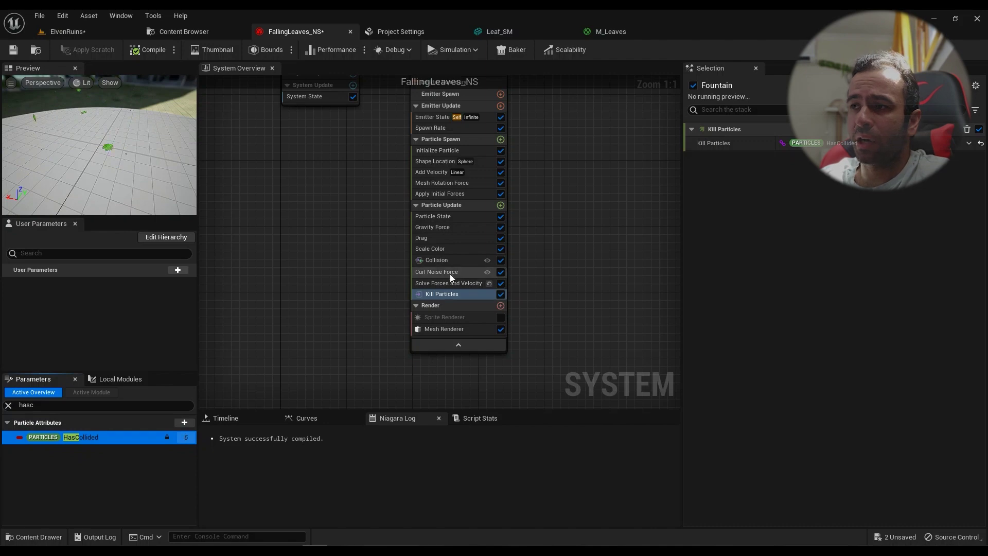
Step: Inspect the Curl Noise Force settings and bring up the Particle Update module list
mouse_move(438, 261)
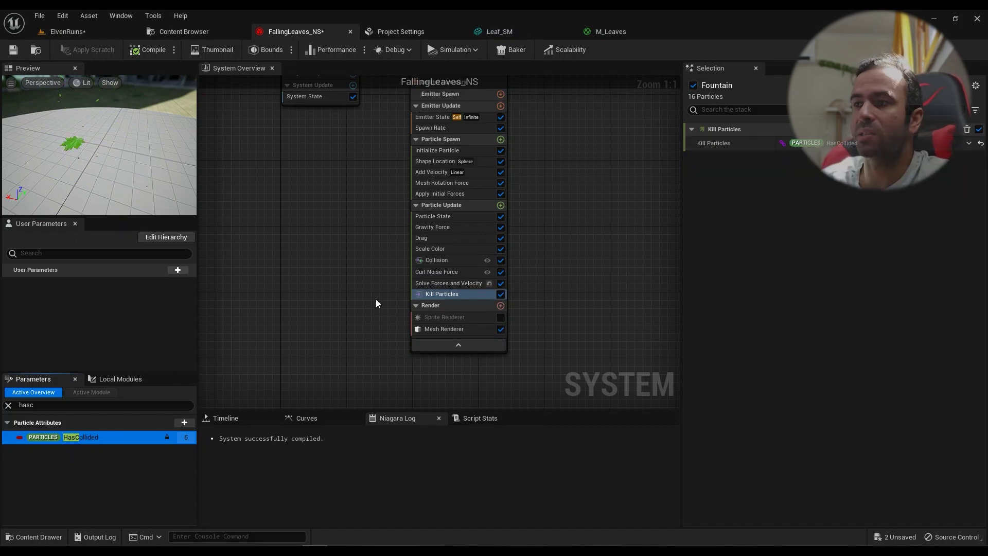
left_click(438, 271)
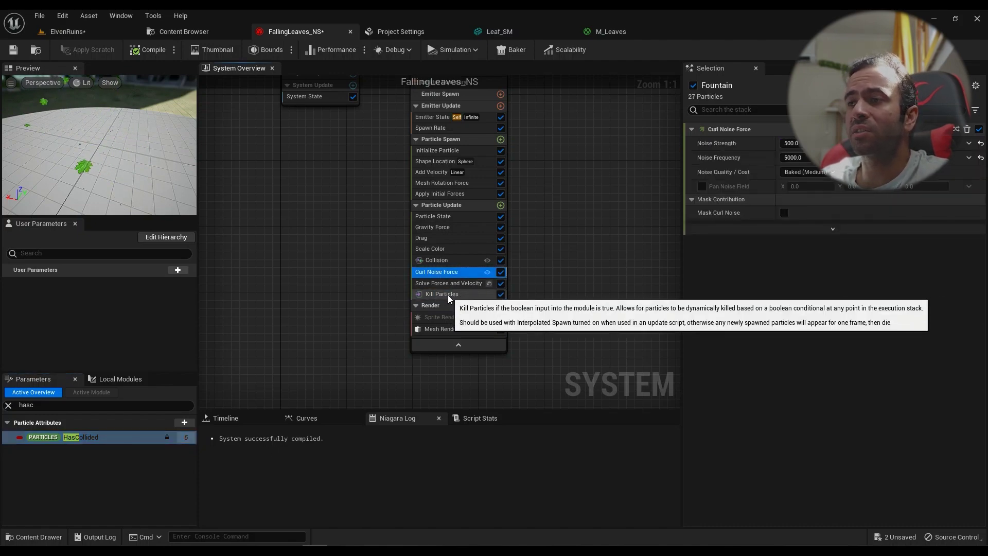
left_click(500, 205)
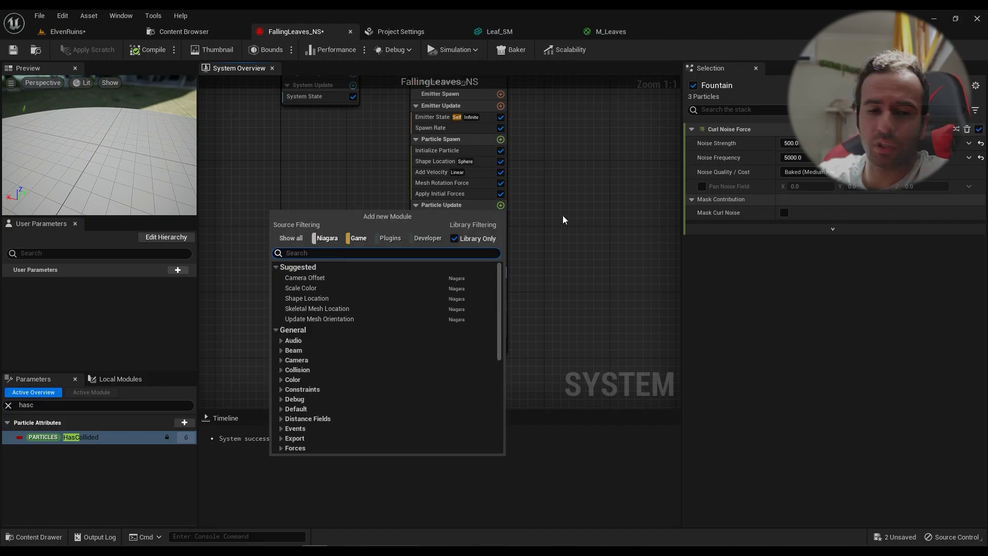
Step: Dismiss the 'curl' module search without adding anything and show the Initialize Particle settings
type("curl")
left_click(569, 265)
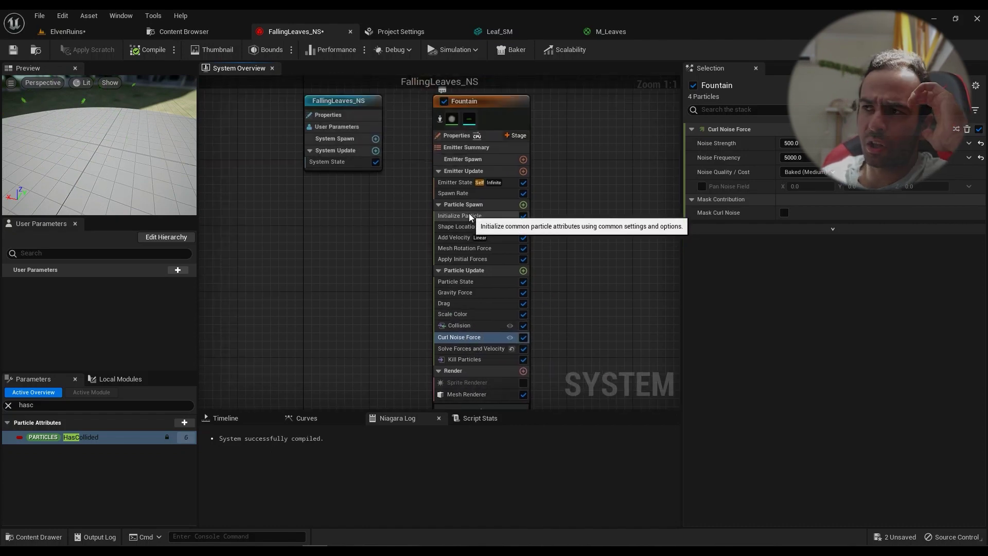
left_click(470, 216)
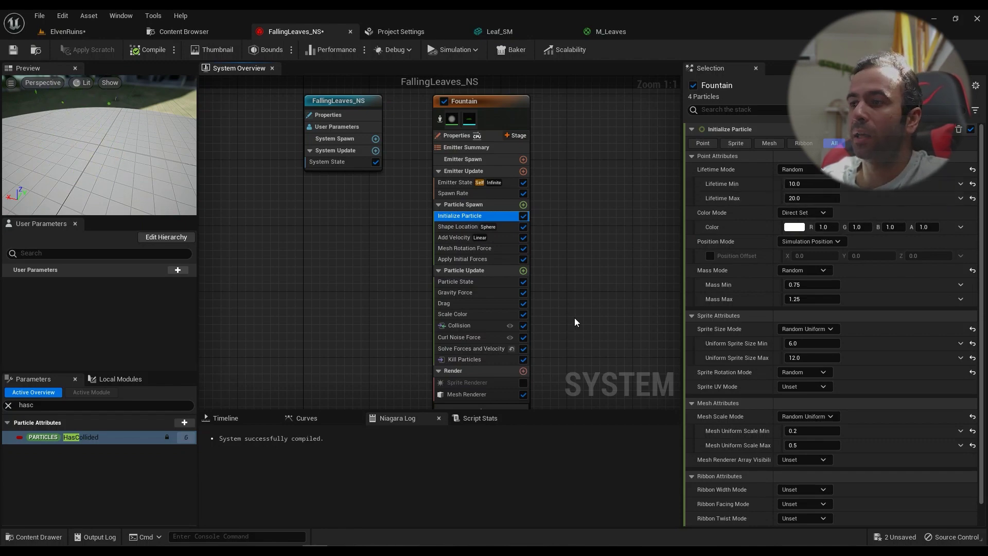
right_click_drag(463, 382, 467, 306)
left_click(478, 320)
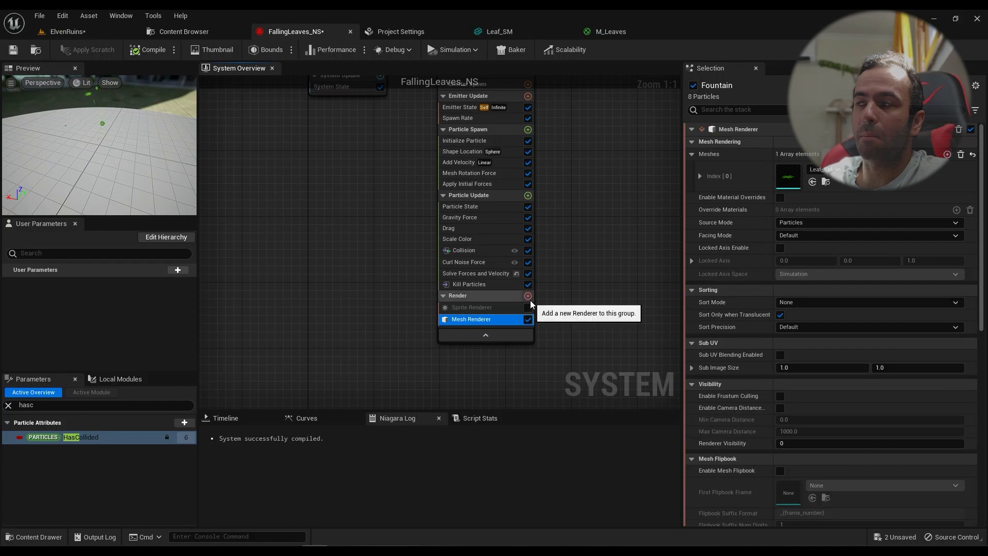
left_click(507, 33)
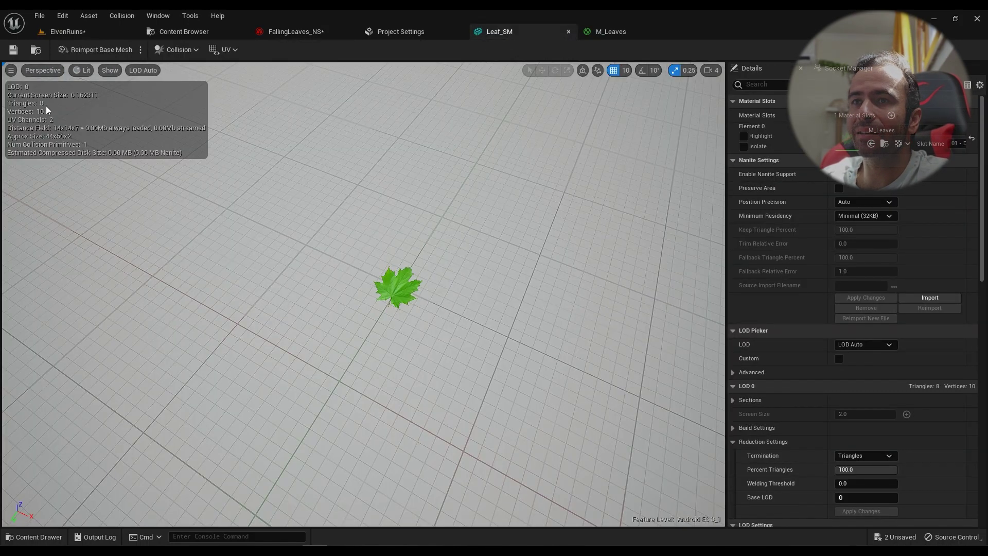
left_click(303, 34)
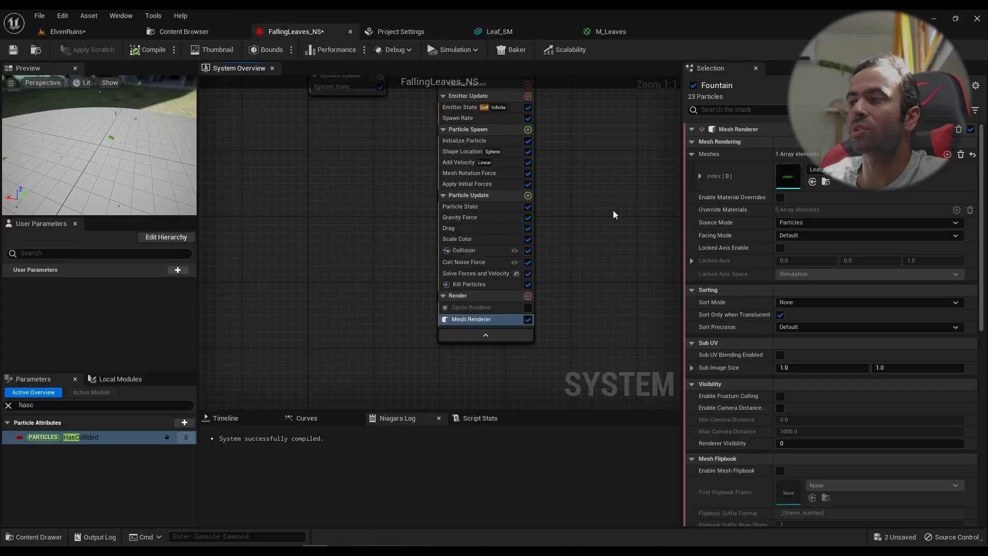
left_click(387, 212)
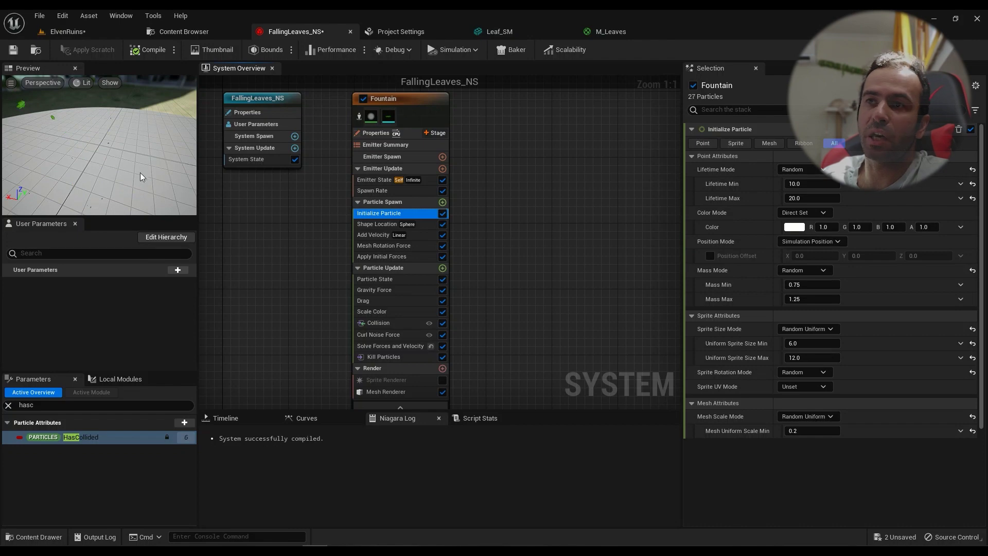
Step: Delete the Multiply(0,1) node from the M_Leaves material graph
left_click(605, 31)
left_click(501, 146)
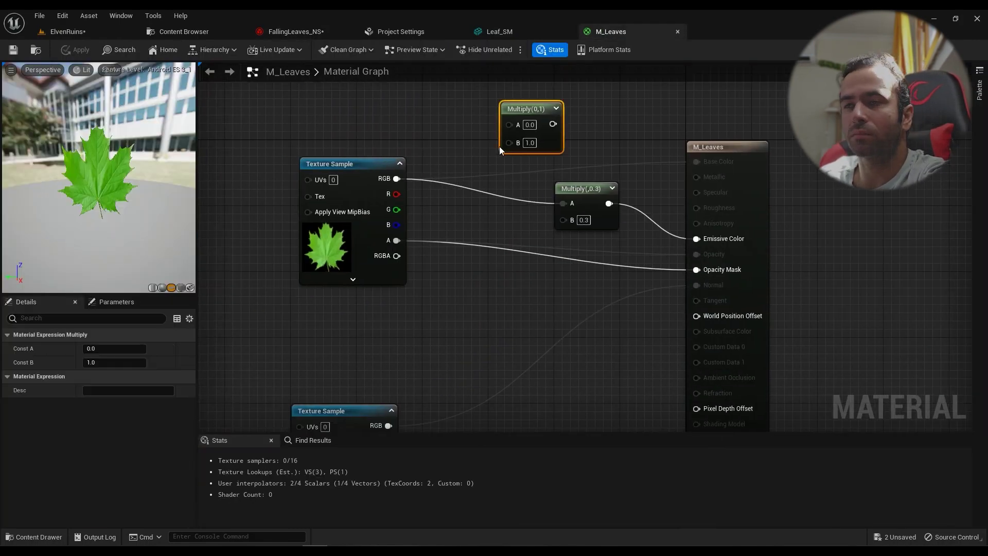
key("Delete")
left_click(76, 50)
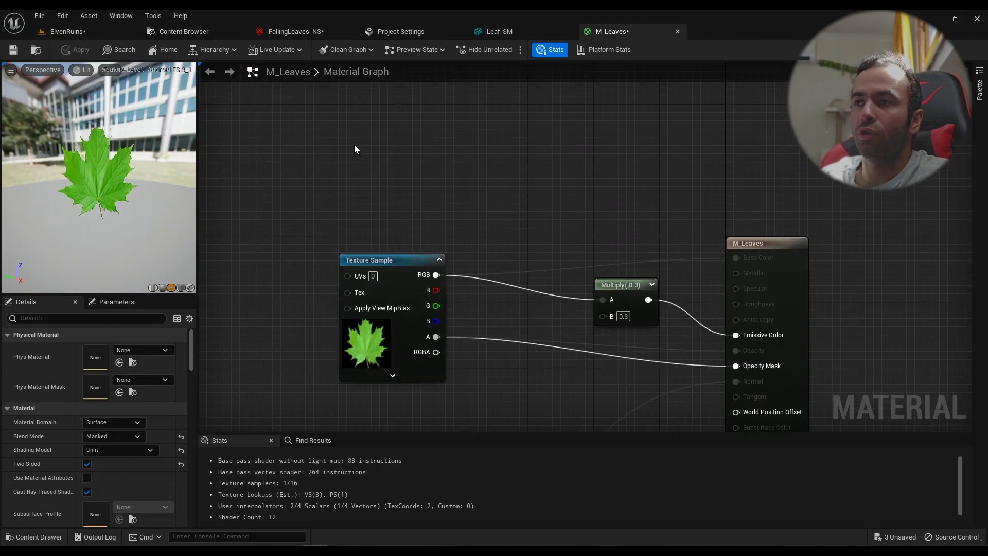
Step: Add and then remove a Particle Color node, and apply the M_Leaves changes
right_click(354, 149)
type("paricle")
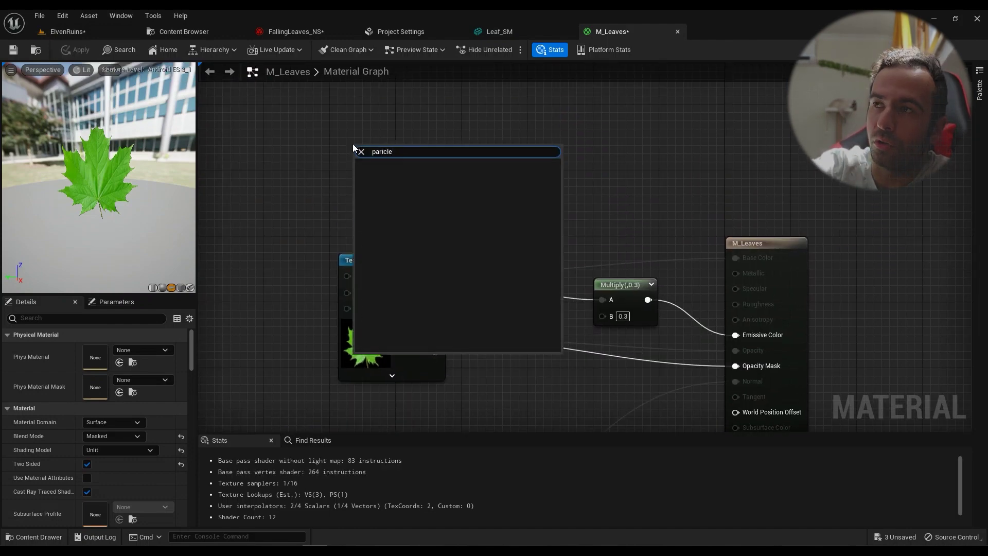
key("BackSpace")
key("BackSpace")
type("t")
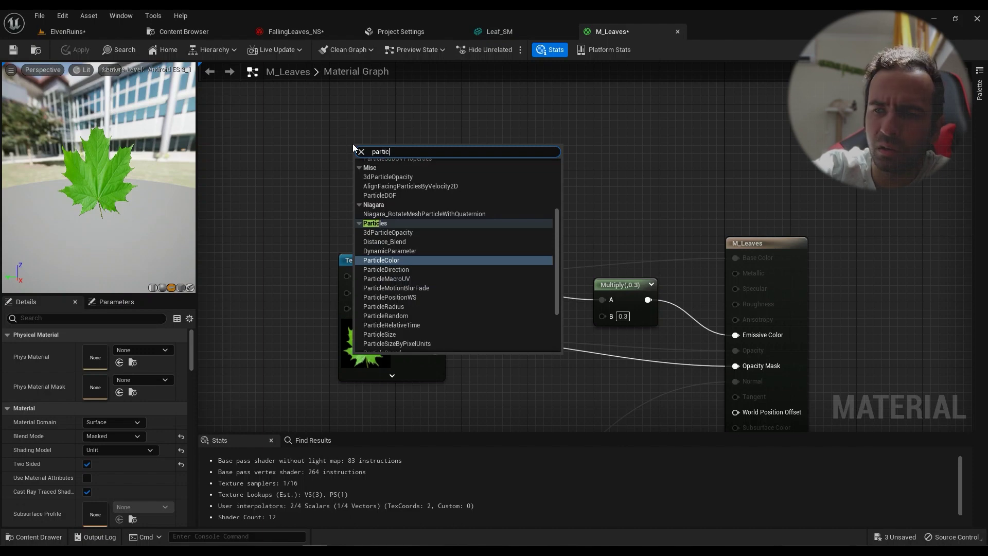
left_click(415, 261)
left_click_drag(403, 196, 410, 158)
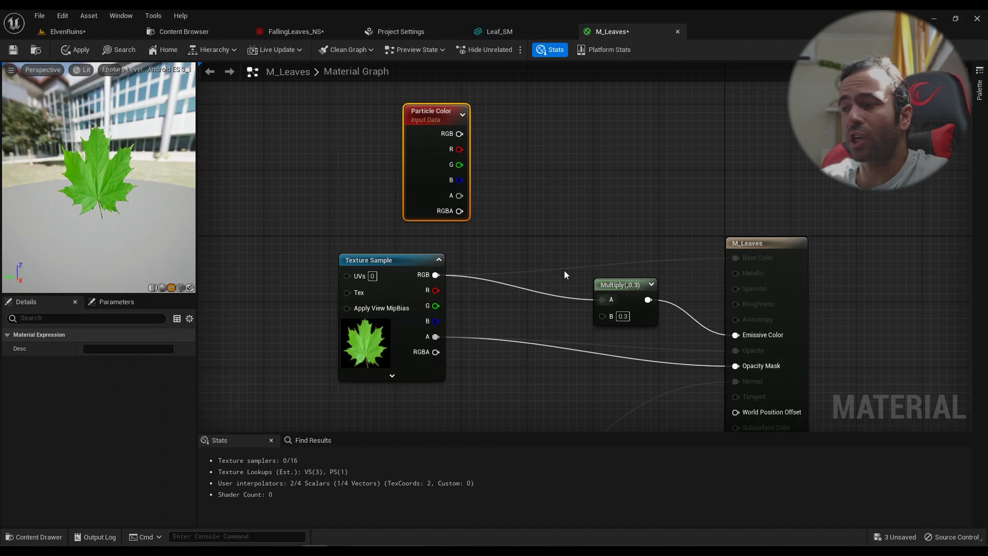
key("Delete")
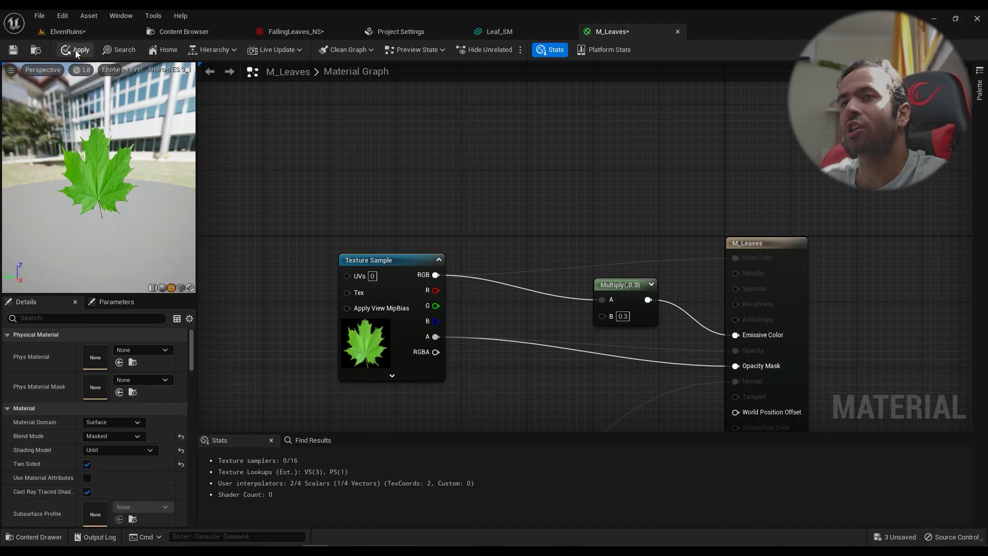
left_click(76, 50)
left_click(296, 31)
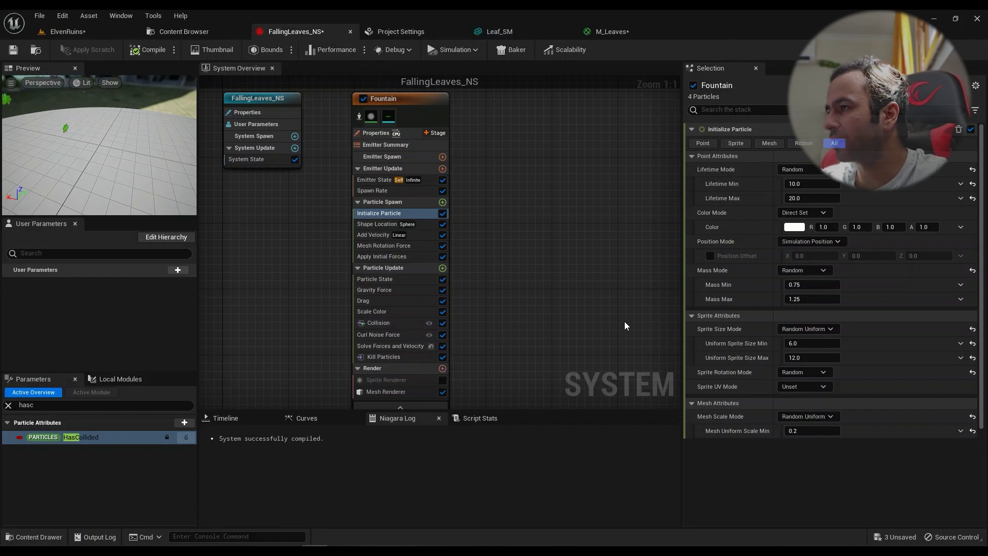
scroll(777, 339, "down", 1)
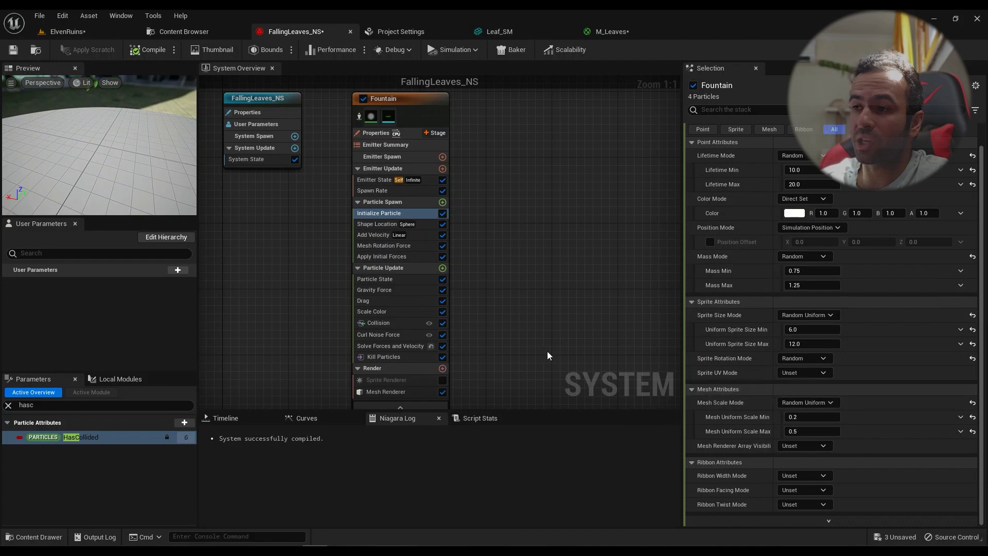
scroll(483, 291, "down", 3)
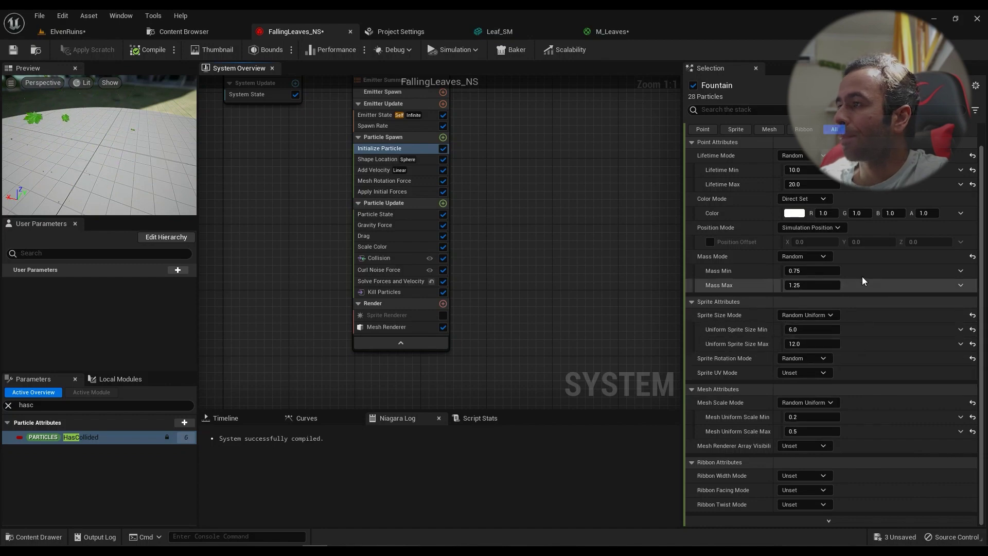
Step: Disable Collision and Kill Particles, recompile FallingLeaves_NS, and view the cliffs in ElvenRuins
left_click(385, 259)
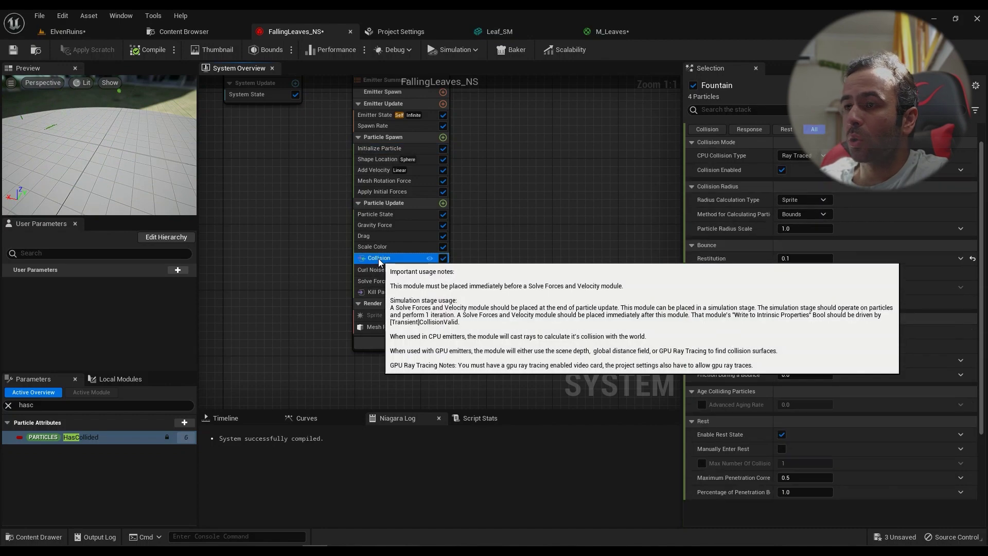
left_click(442, 258)
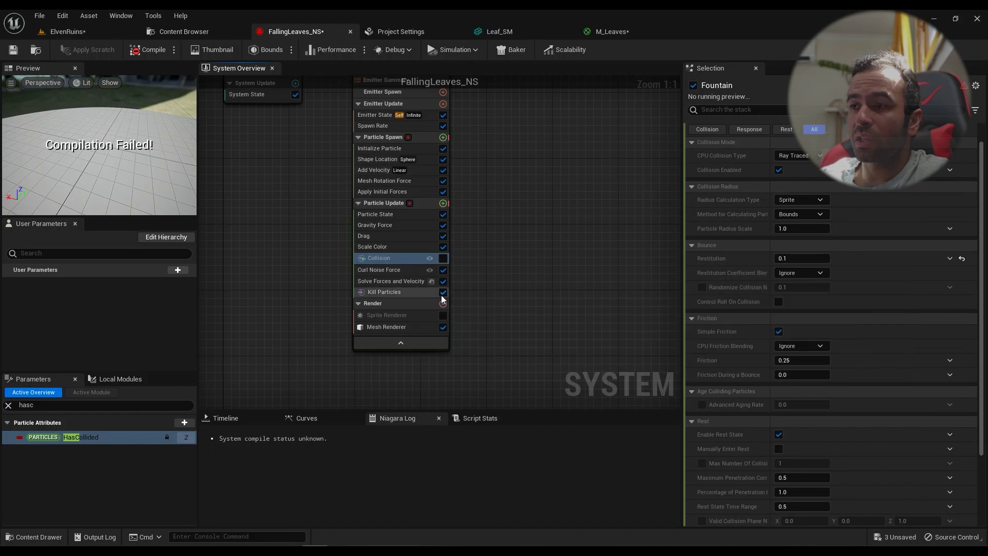
left_click(442, 291)
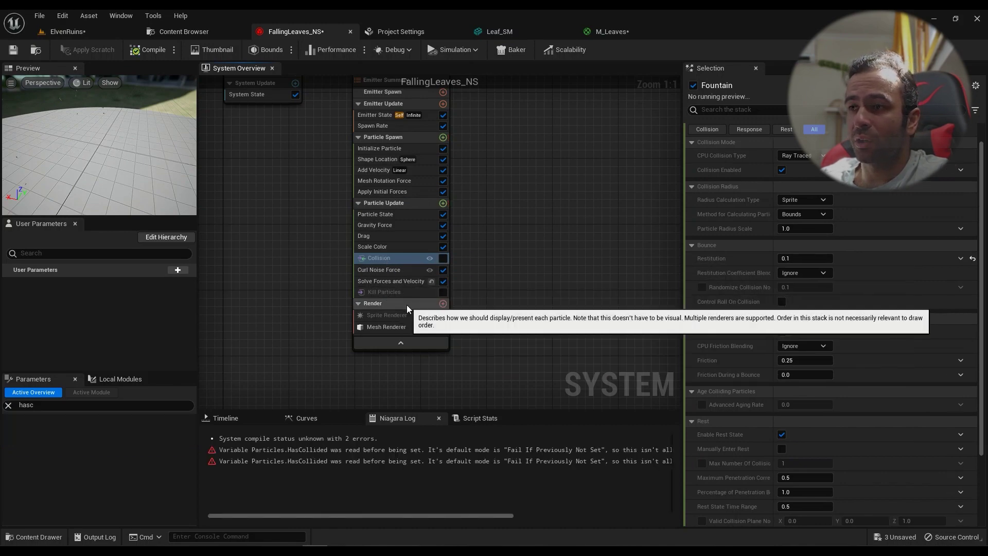
left_click(138, 51)
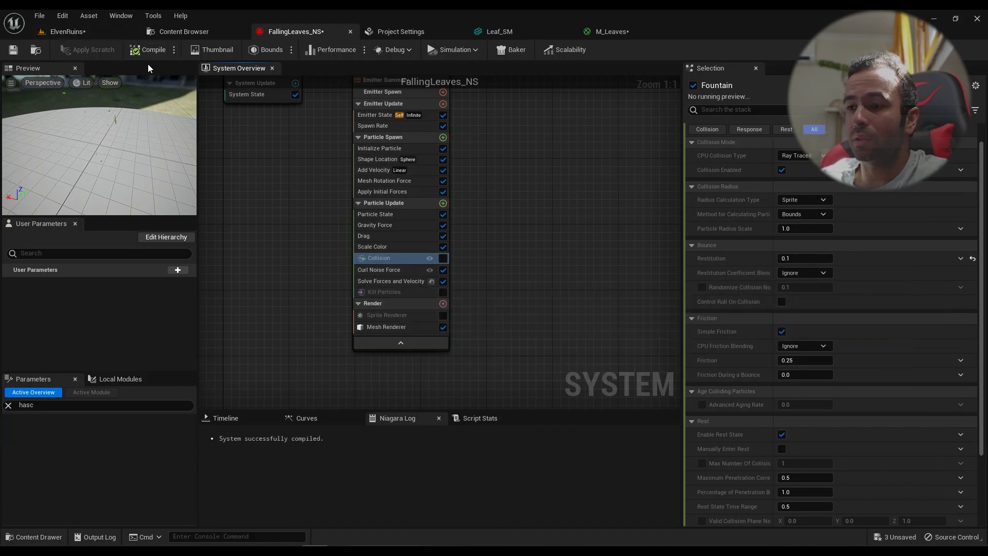
key("Home")
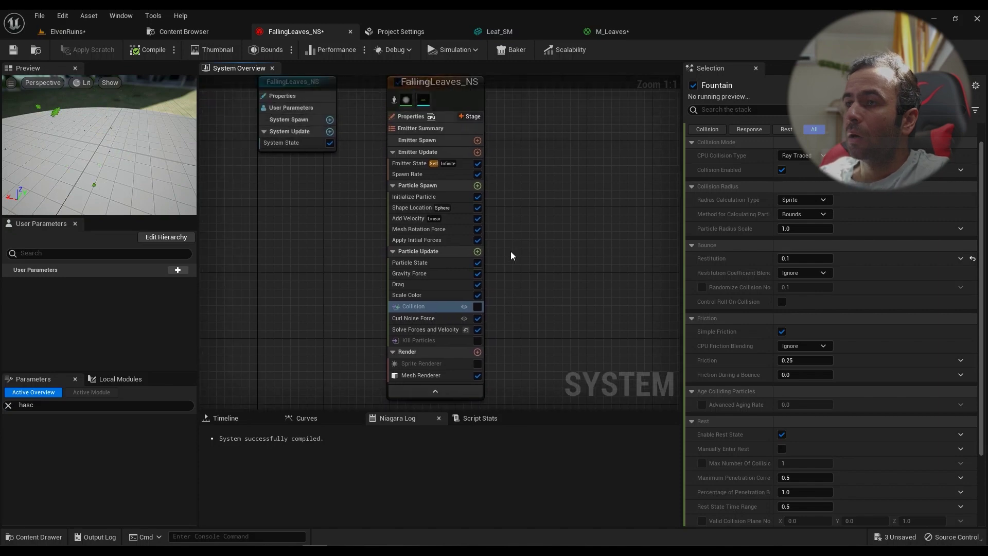
left_click(430, 198)
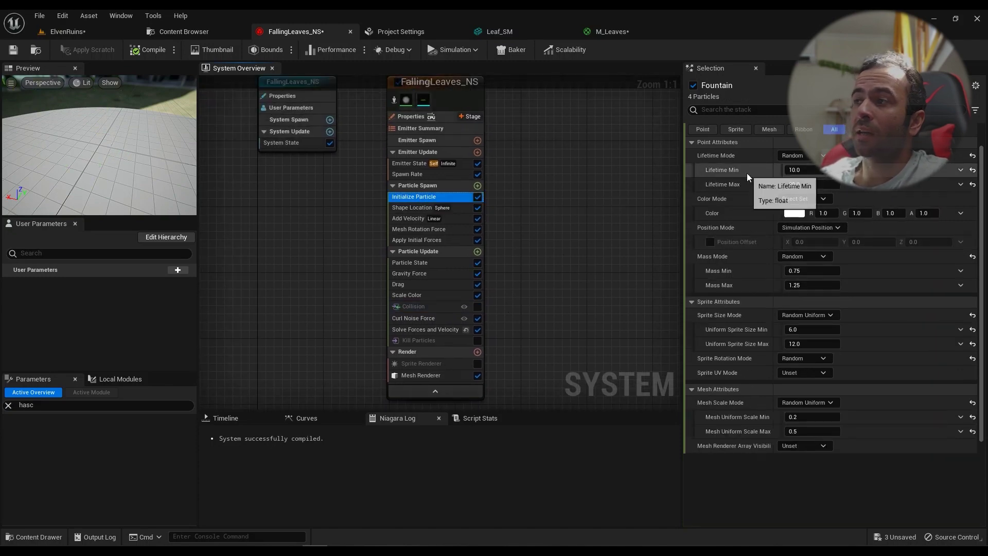
left_click(67, 31)
right_click_drag(211, 119, 126, 145)
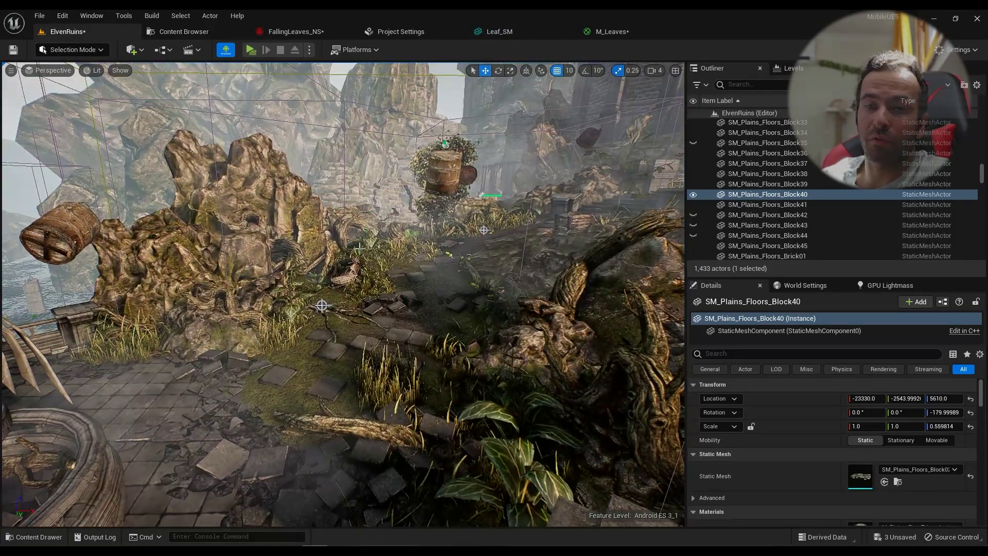
Step: Re-enable the Collision and Kill Particles modules in FallingLeaves_NS
left_click(297, 29)
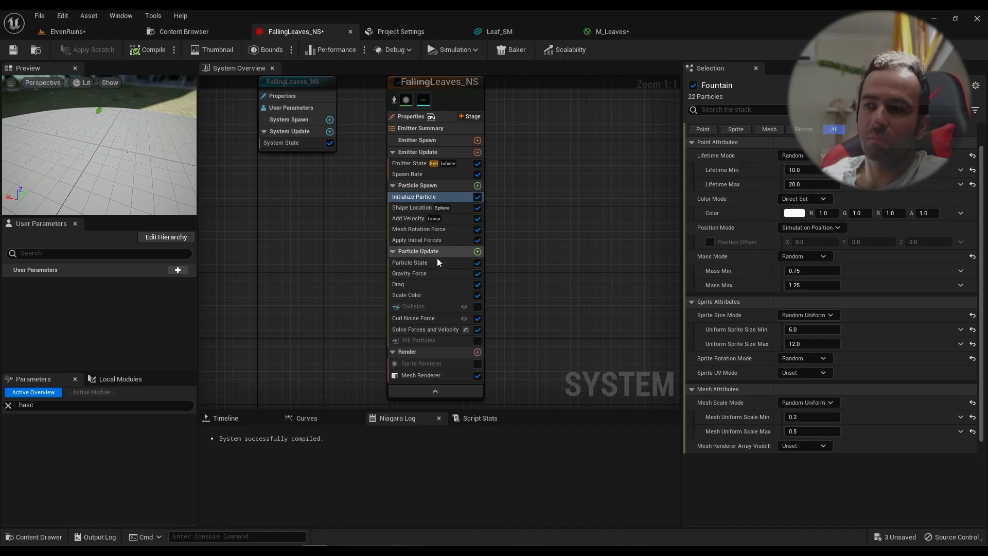
left_click(478, 306)
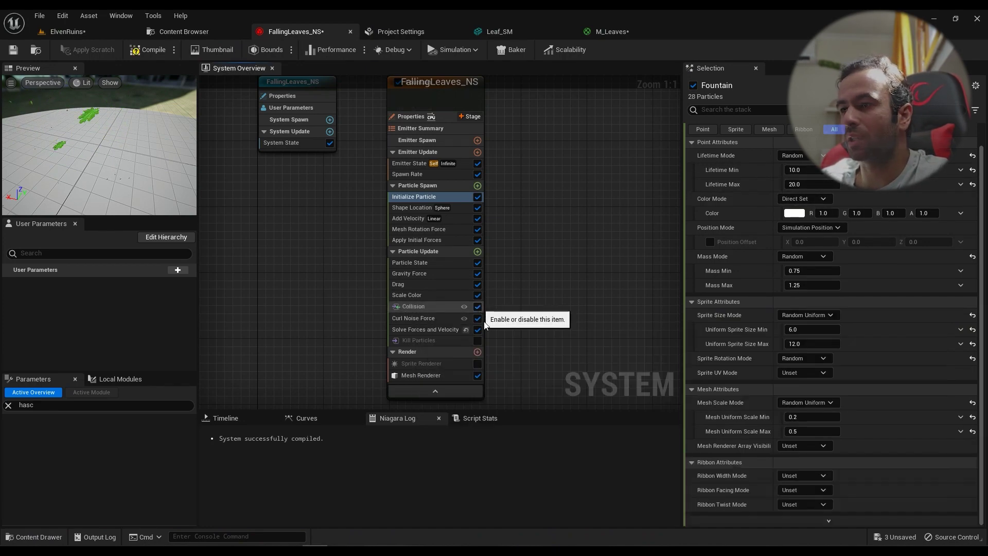
left_click(478, 341)
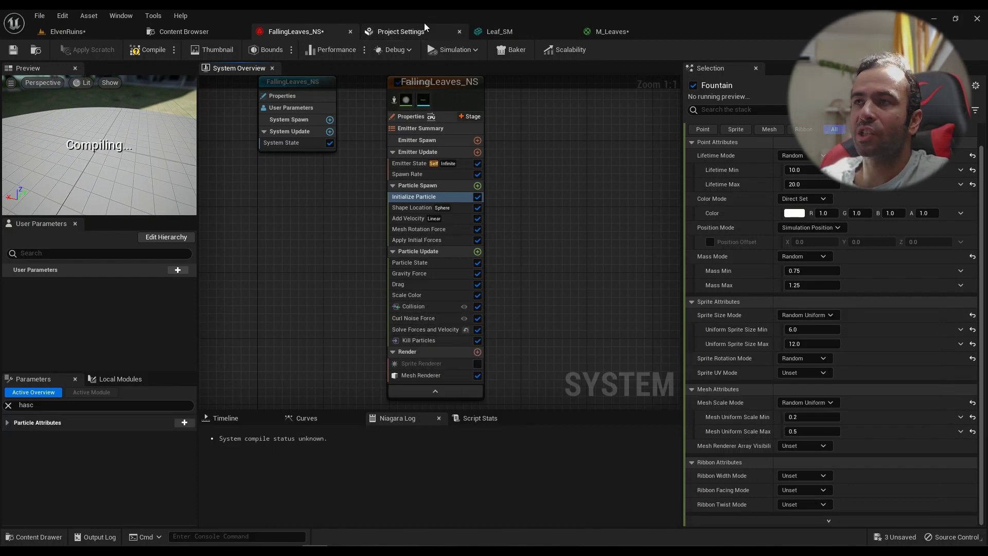
Step: Review the M_Leaves material and Leaf_SM mesh, then go back to ElvenRuins
left_click(612, 31)
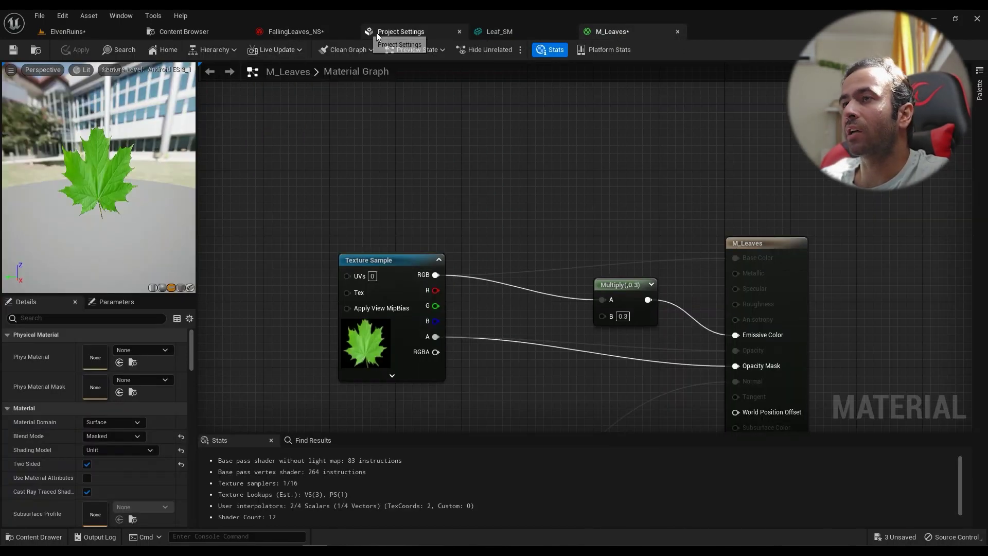
left_click(487, 35)
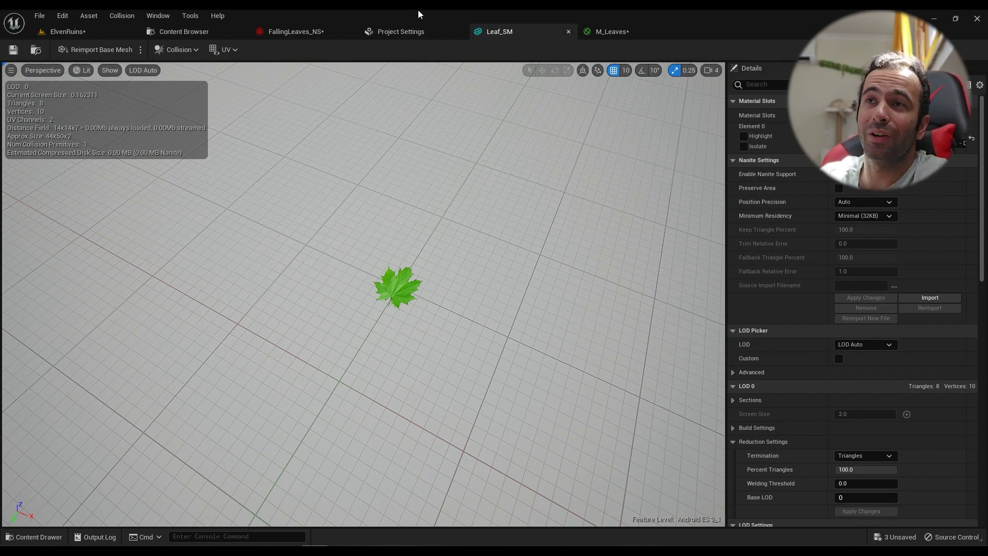
left_click(65, 31)
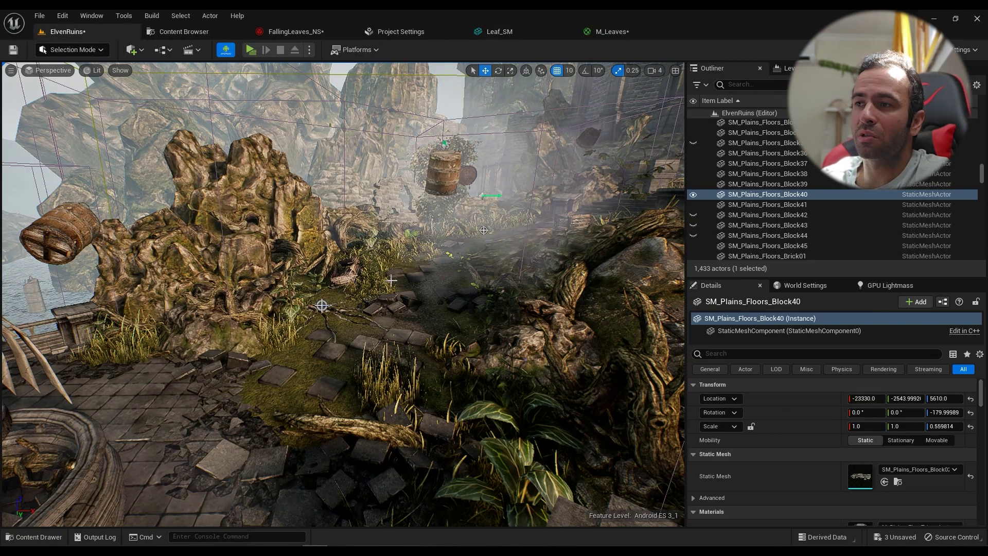
Step: Select the FallingLeaves_NS effect above the cherry tree and view it from above
right_click_drag(391, 280, 344, 260)
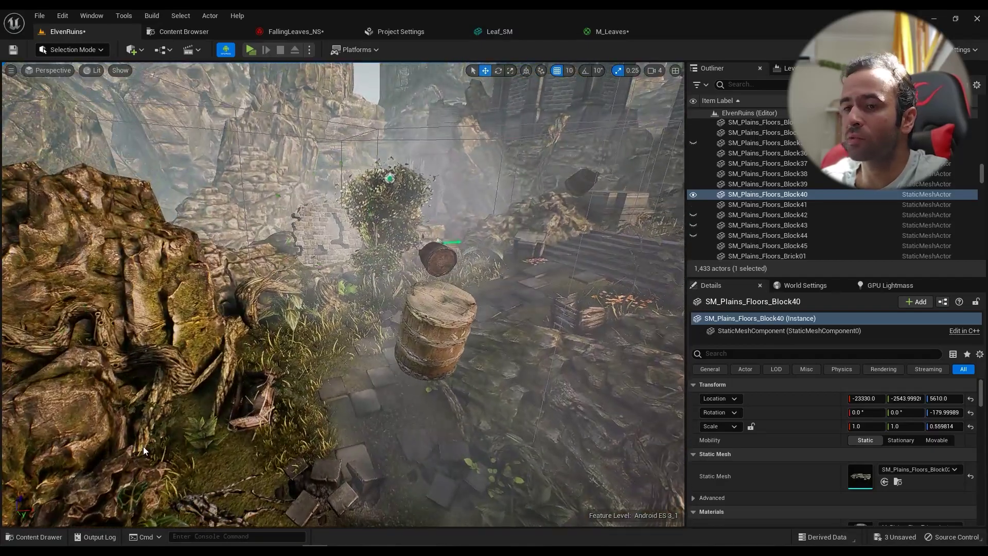
left_click(42, 537)
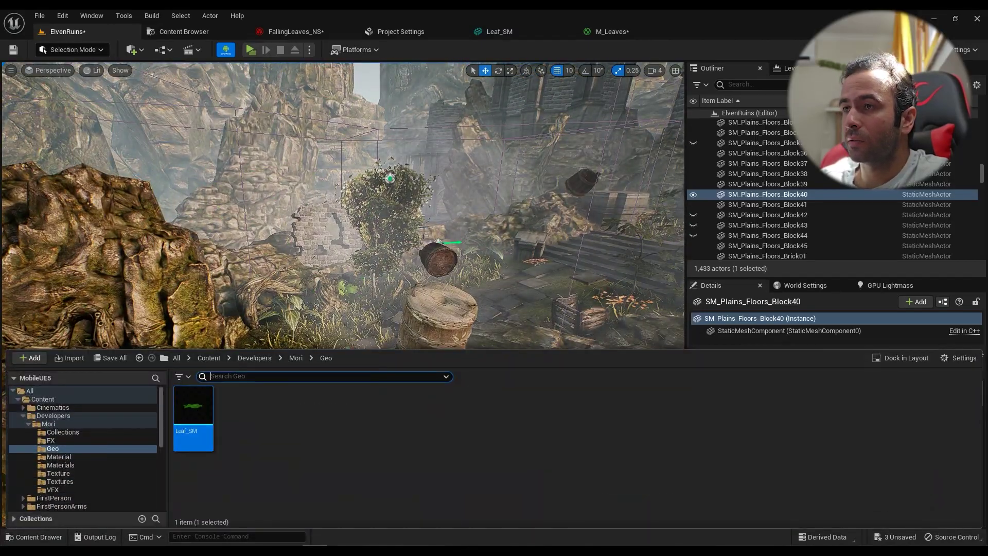
right_click_drag(382, 408, 422, 370)
left_click(367, 244)
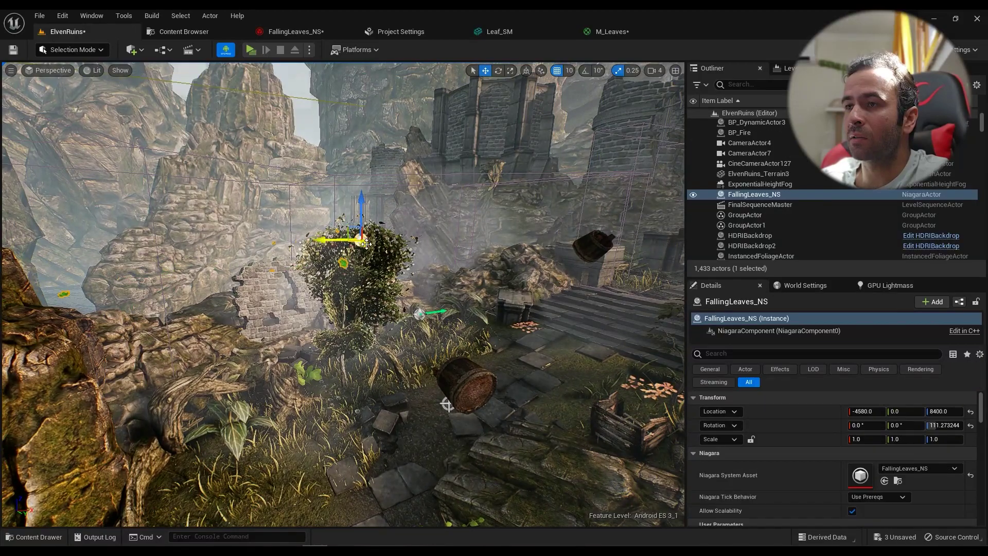
right_click_drag(367, 244, 368, 304)
Step: Rotate the effect about its vertical axis to roughly 118° and save the ElvenRuins map
key("e")
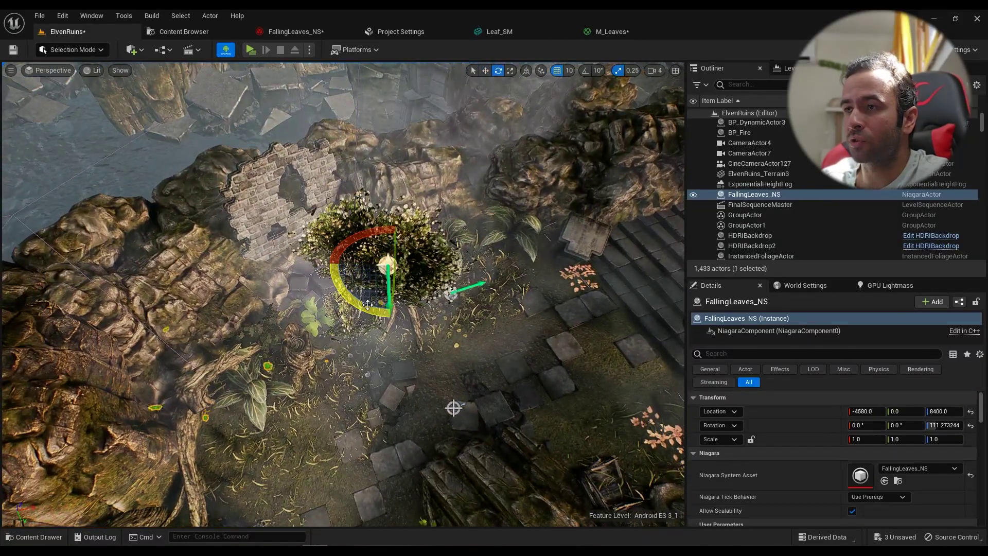
left_click_drag(367, 304, 440, 301)
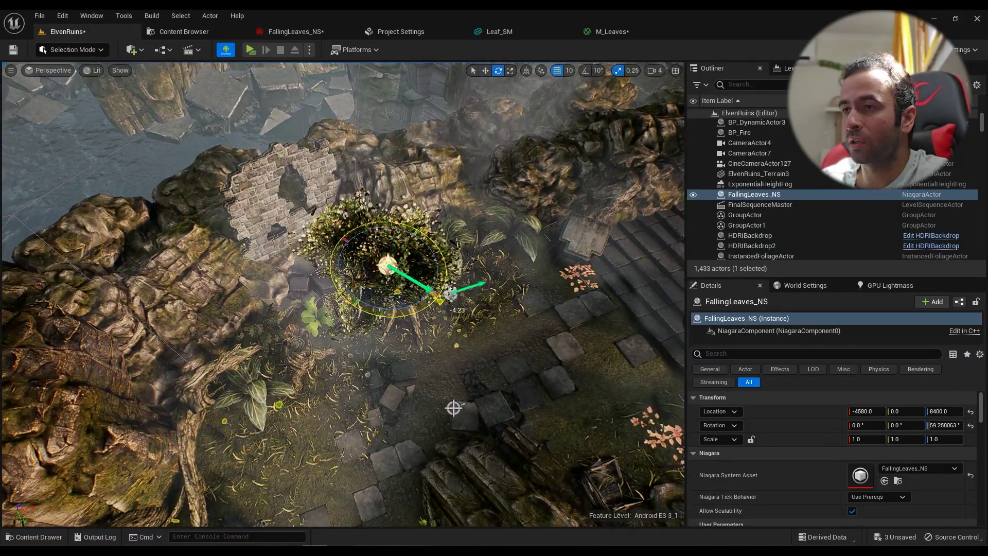
left_click(392, 310)
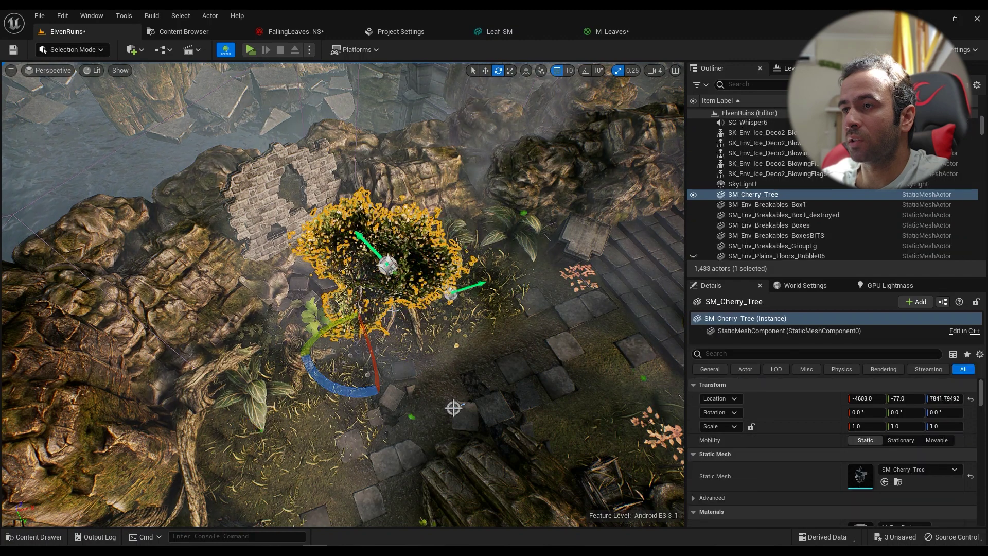
key("ctrl+z")
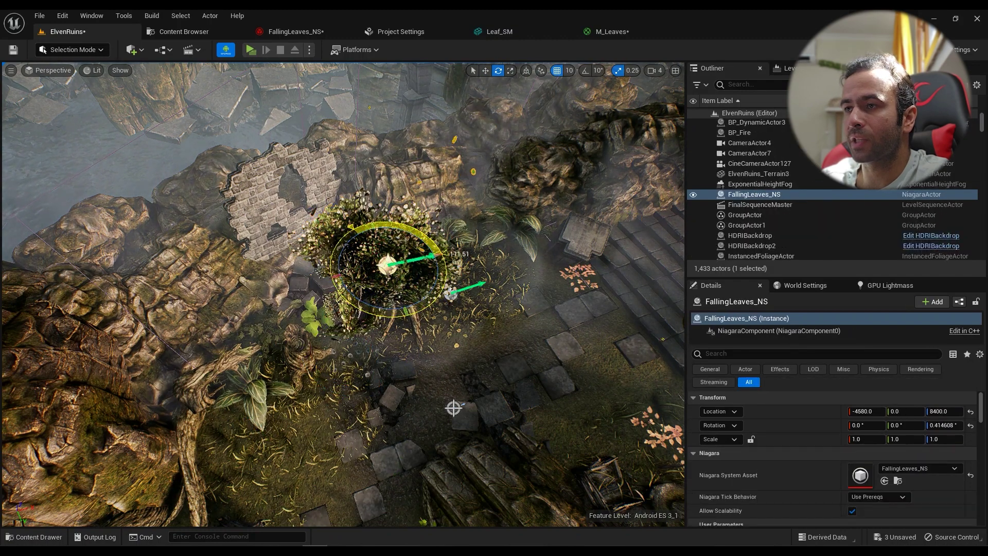
right_click_drag(453, 407, 467, 424)
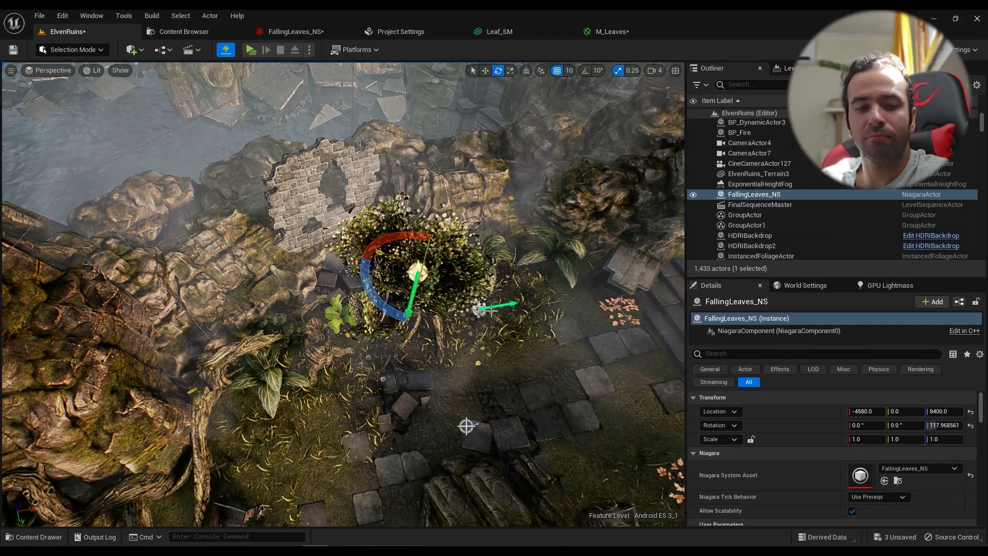
key("ctrl+s")
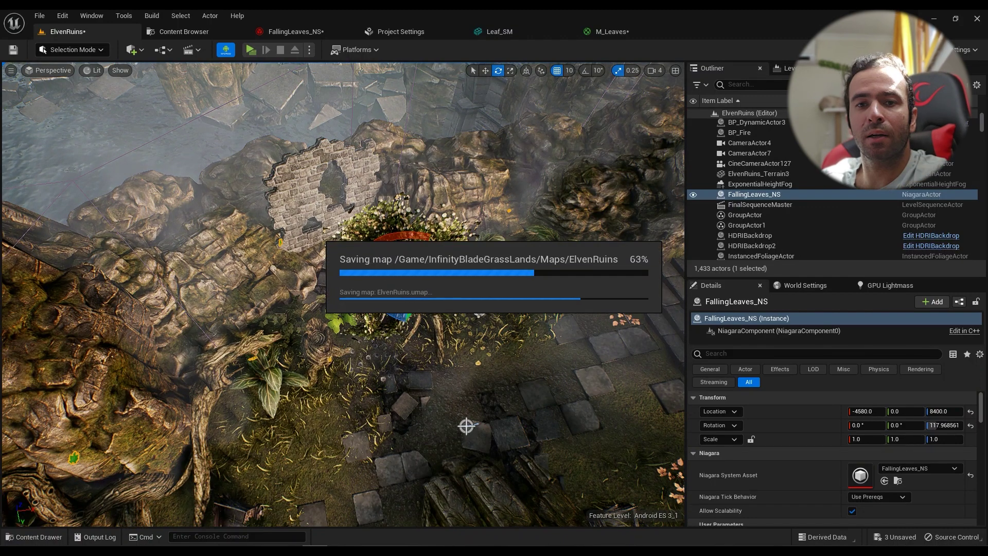